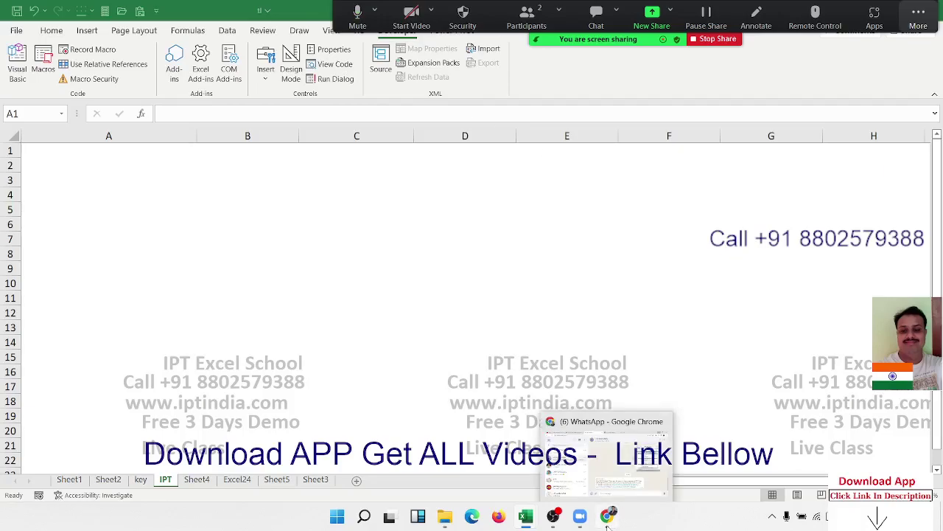
Step: Bring Chrome forward and load the iptindia.com site in a new tab
click(596, 465)
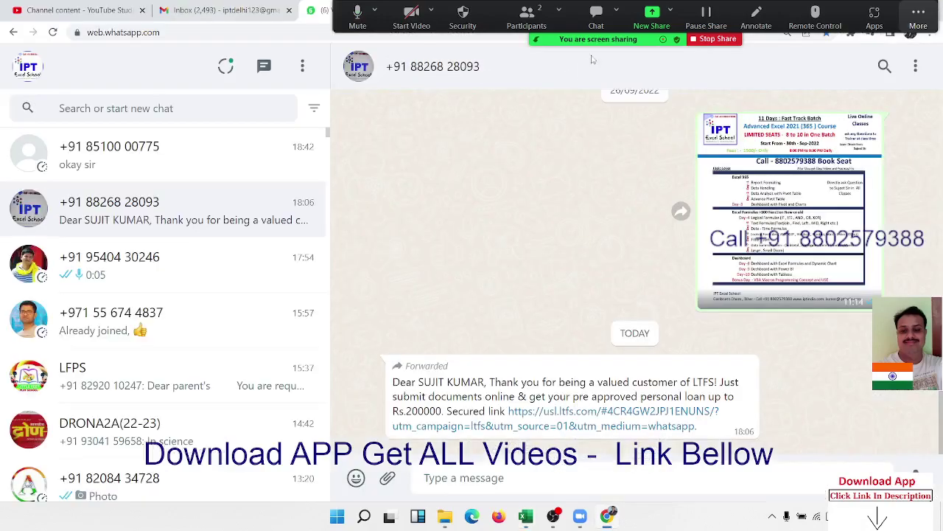
click(606, 11)
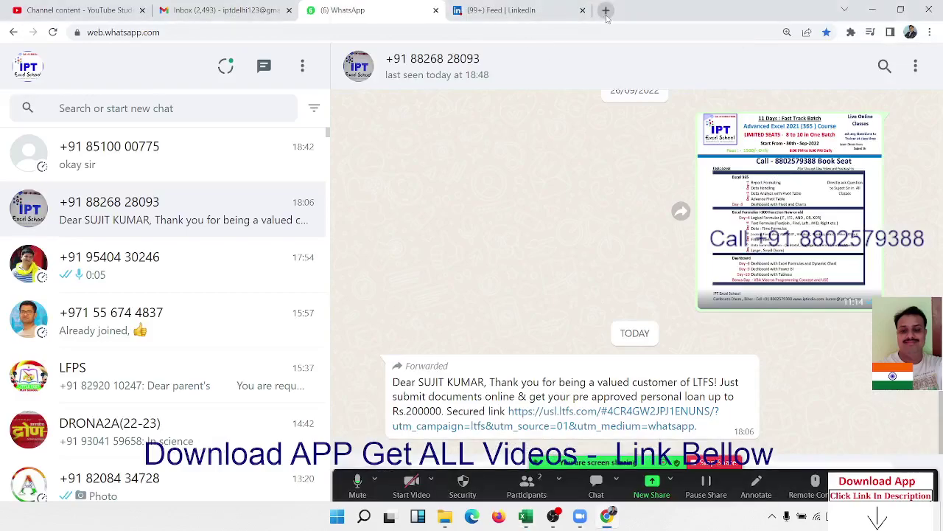
text(iptindia.com)
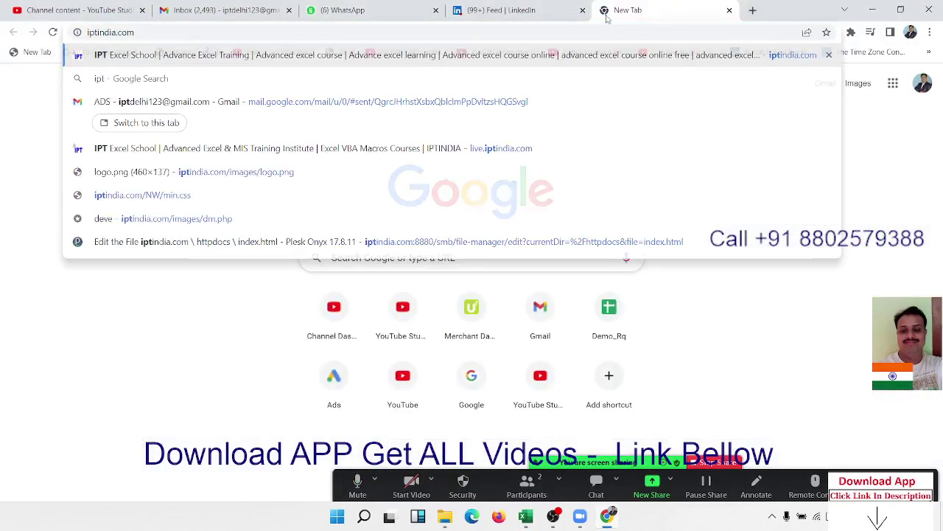
key(Return)
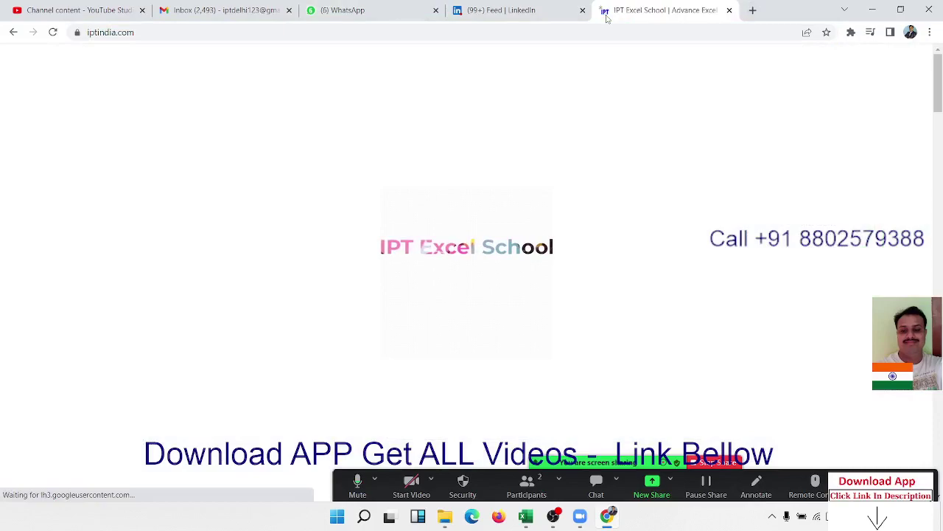
scroll(604, 212, down, 5)
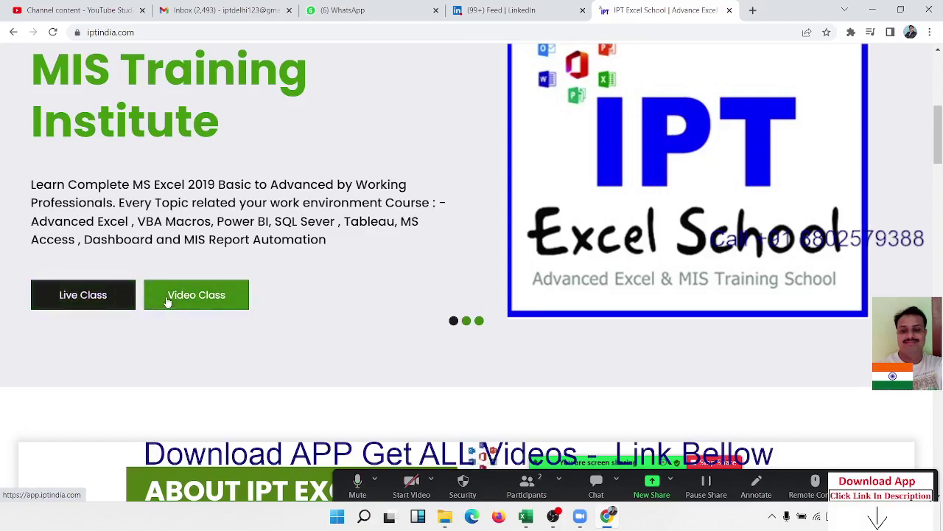
Step: Load the EXCEL MIS TRAINING Google Play page in another tab
click(753, 10)
text(pl)
key(Return)
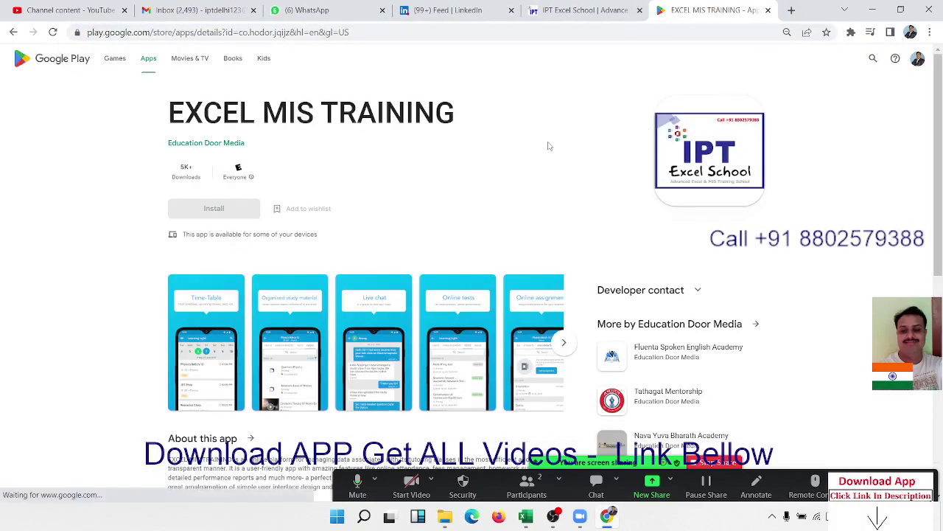
Step: Back on the IPT site, go to Live Class and dismiss the ad to see the course listing
click(571, 19)
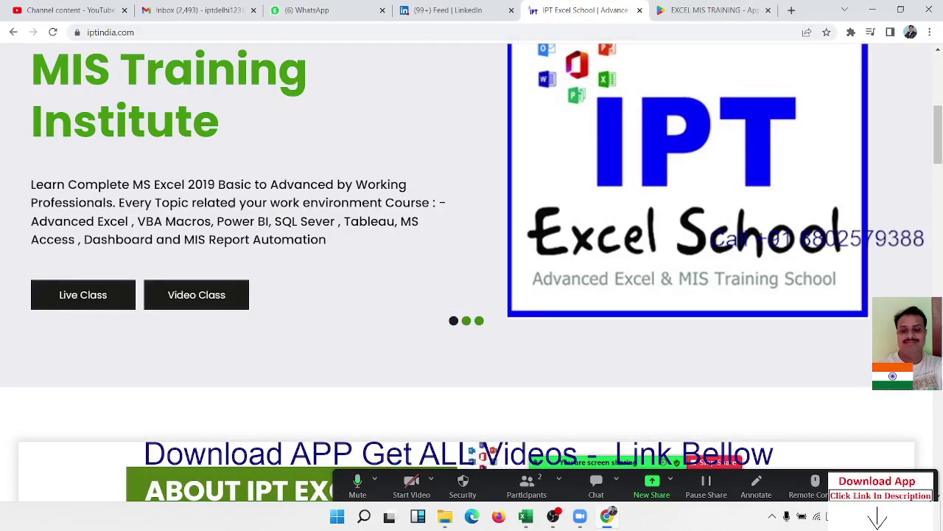
click(100, 309)
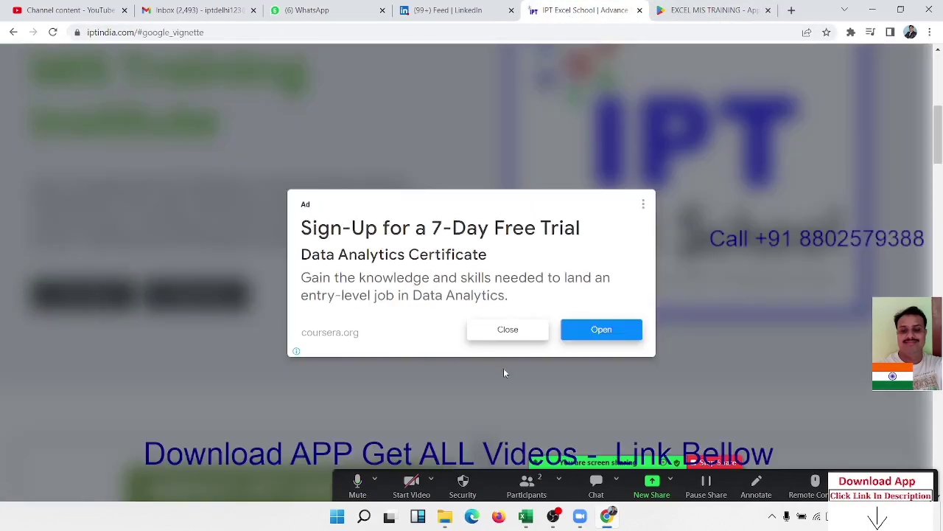
click(525, 331)
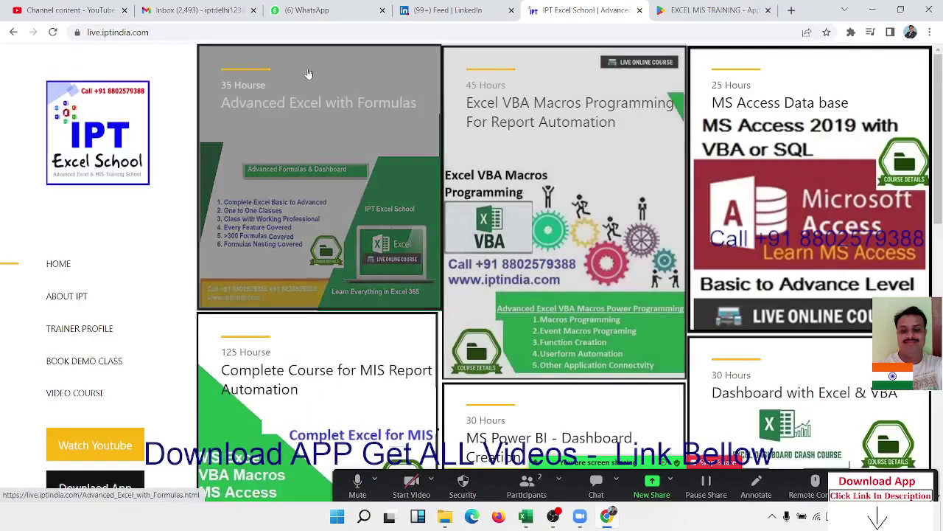
Step: Open the Advanced Excel with Formulas course, review its Expert Level contents, and open its details PDF
click(262, 105)
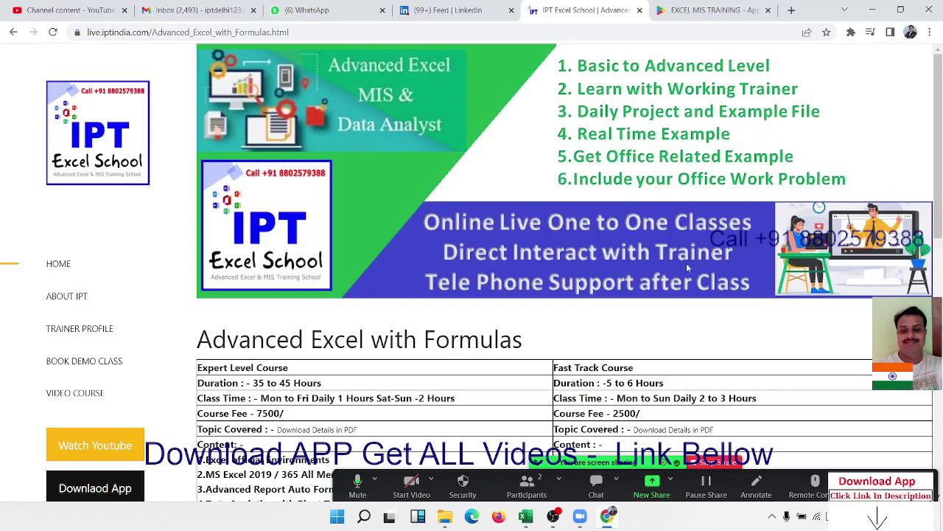
scroll(693, 357, down, 3)
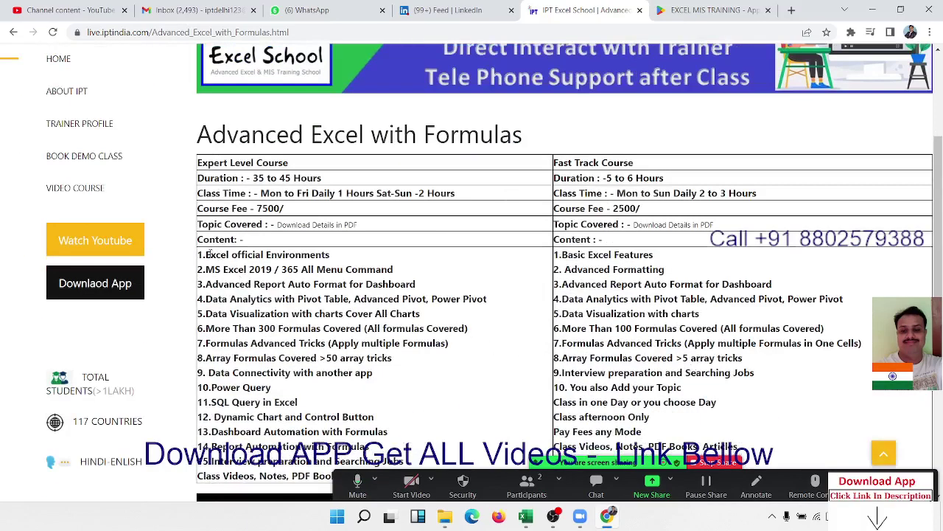
drag(209, 253, 443, 469)
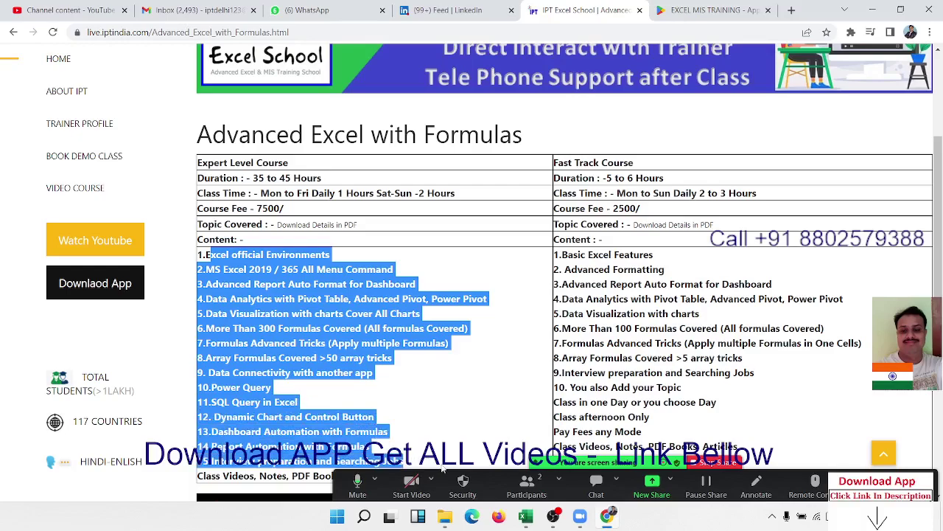
click(434, 393)
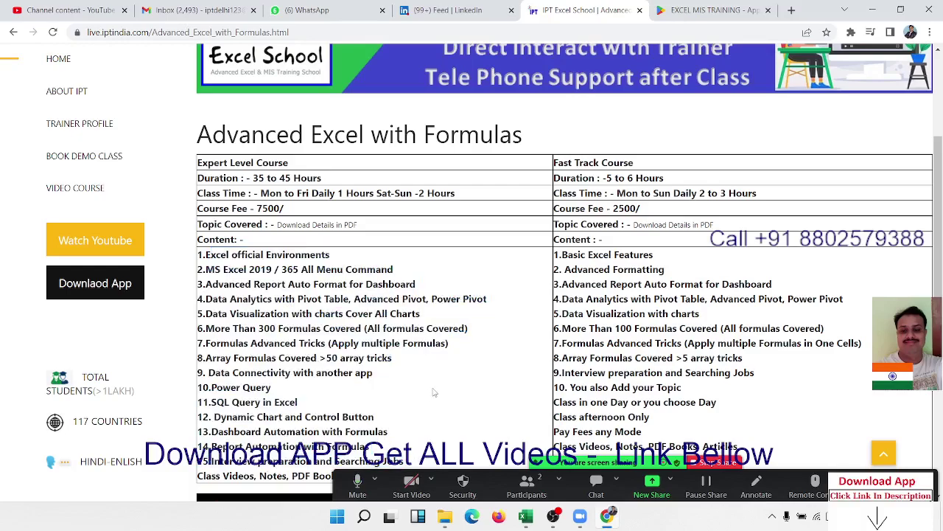
click(329, 229)
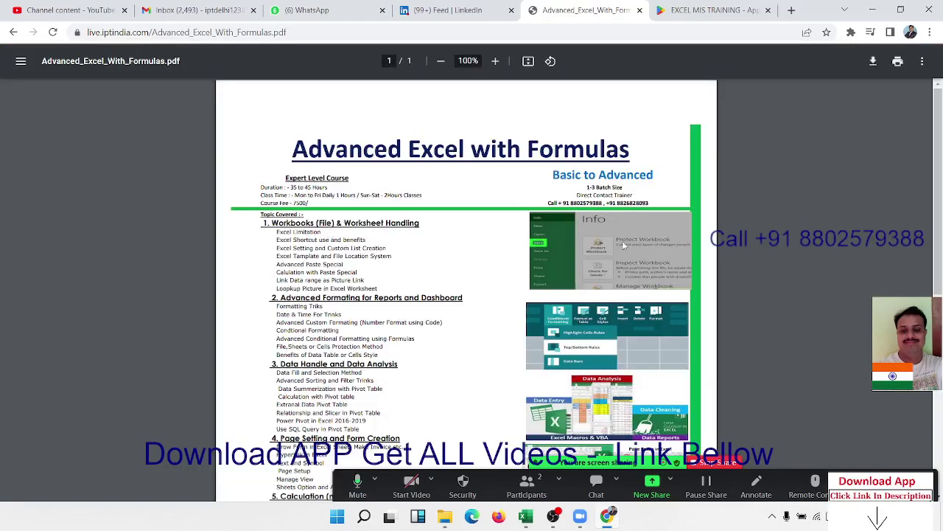
ctrl+scroll(392, 277, up, 3)
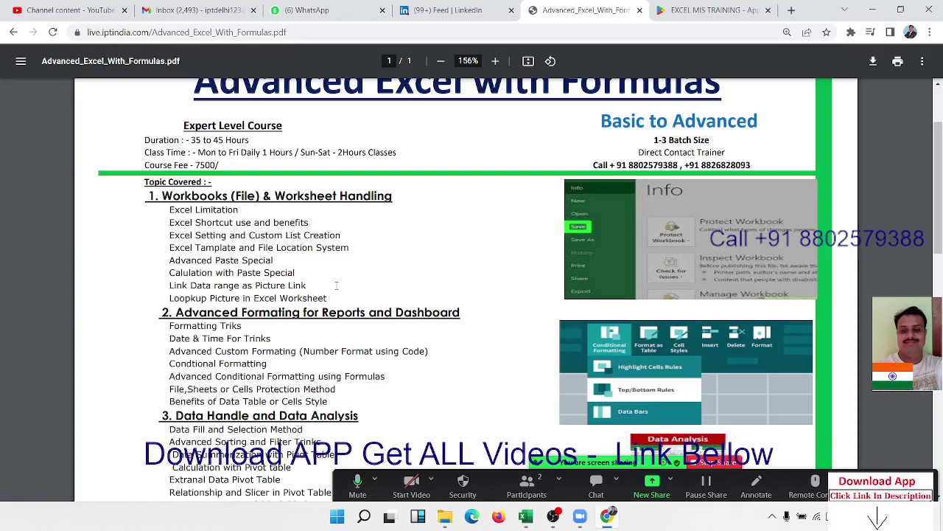
scroll(391, 277, down, 10)
scroll(333, 300, down, 3)
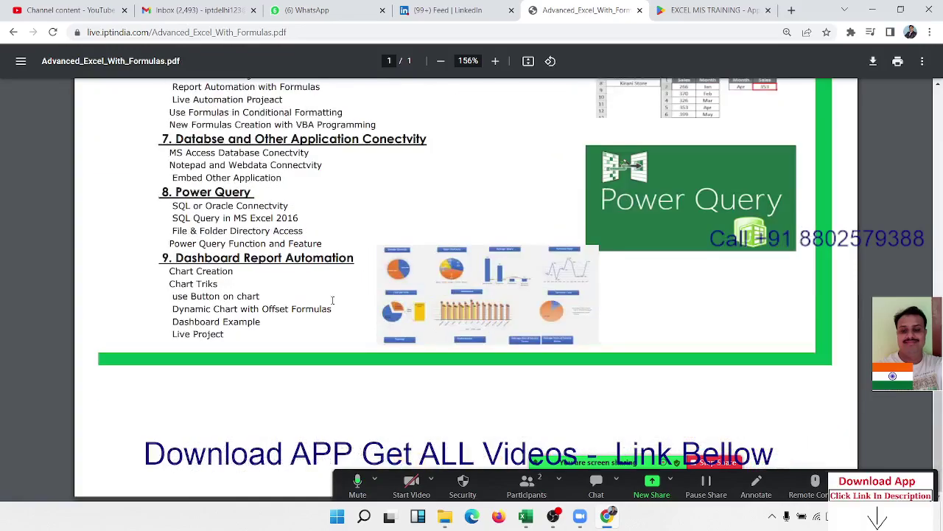
scroll(332, 300, up, 8)
scroll(333, 300, up, 3)
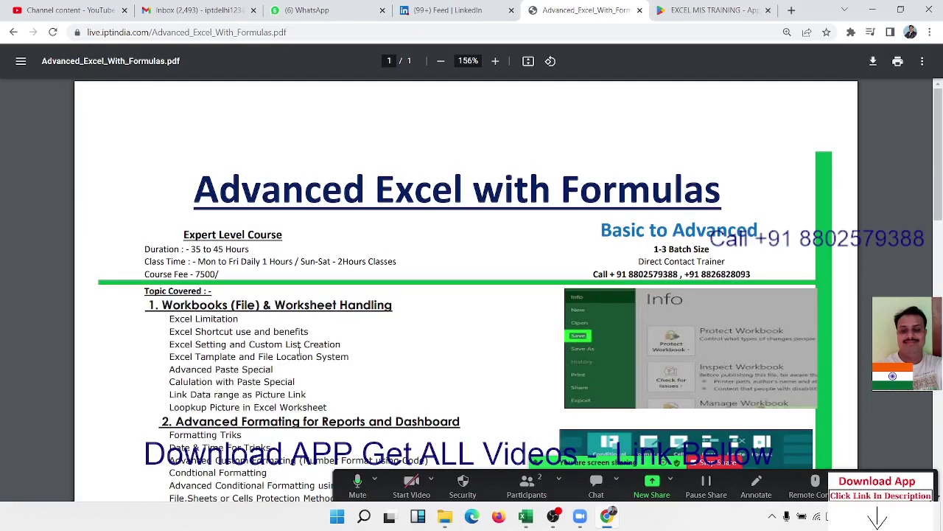
mouse_move(171, 318)
mouse_down()
mouse_move(149, 334)
mouse_move(193, 406)
mouse_move(158, 435)
mouse_up()
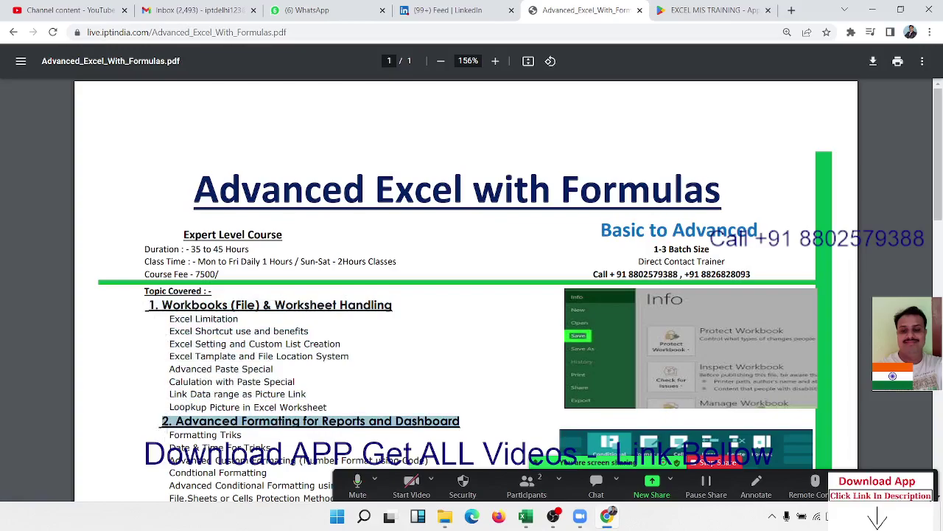
drag(171, 313, 182, 407)
scroll(181, 407, down, 5)
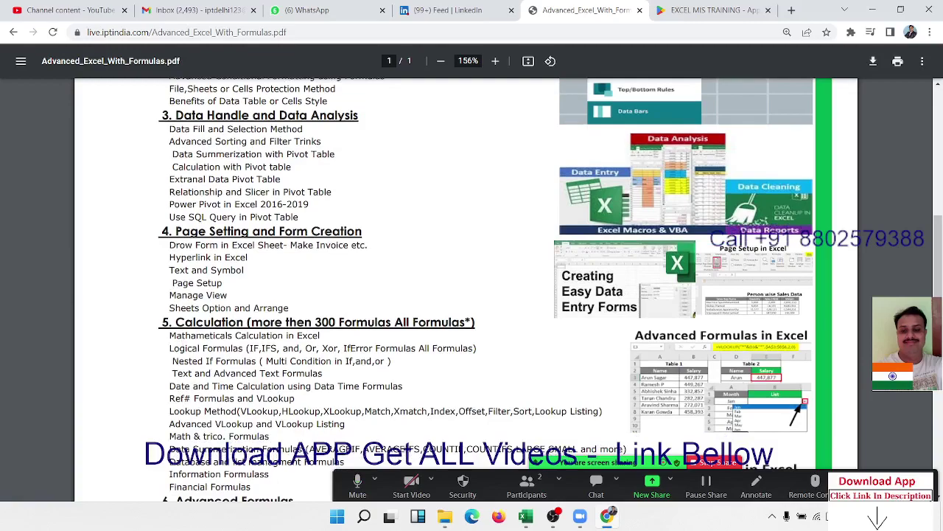
Step: Minimize Chrome, enter 'Excel - 2021 / 365' in A1, then move to B2
click(870, 10)
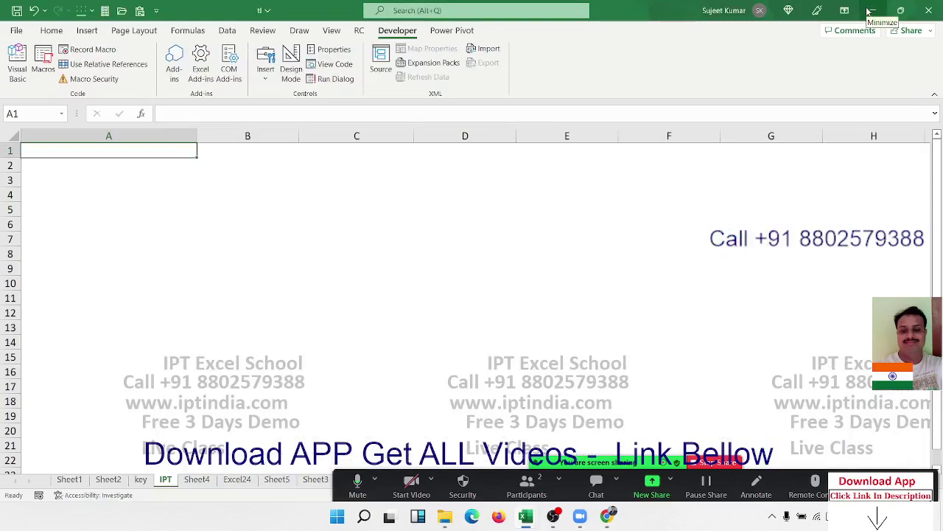
text(E)
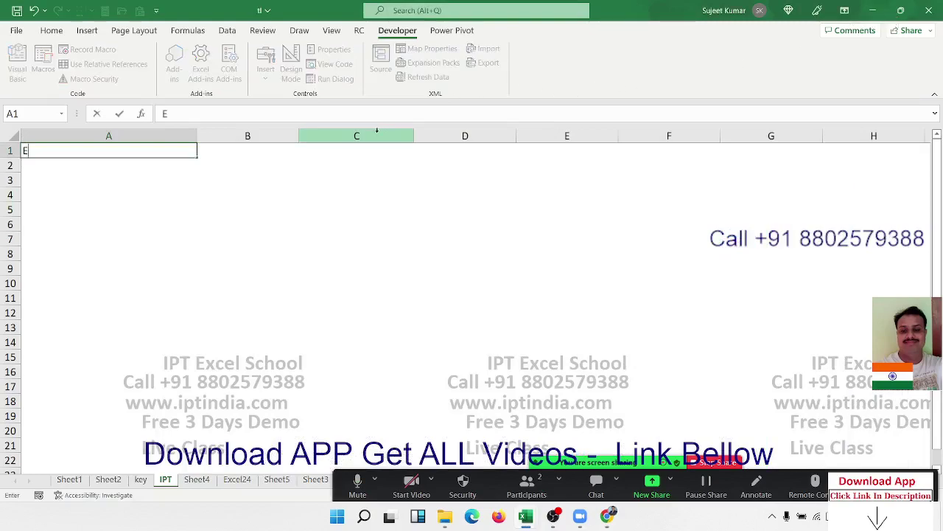
text(xcel -)
text( 2021)
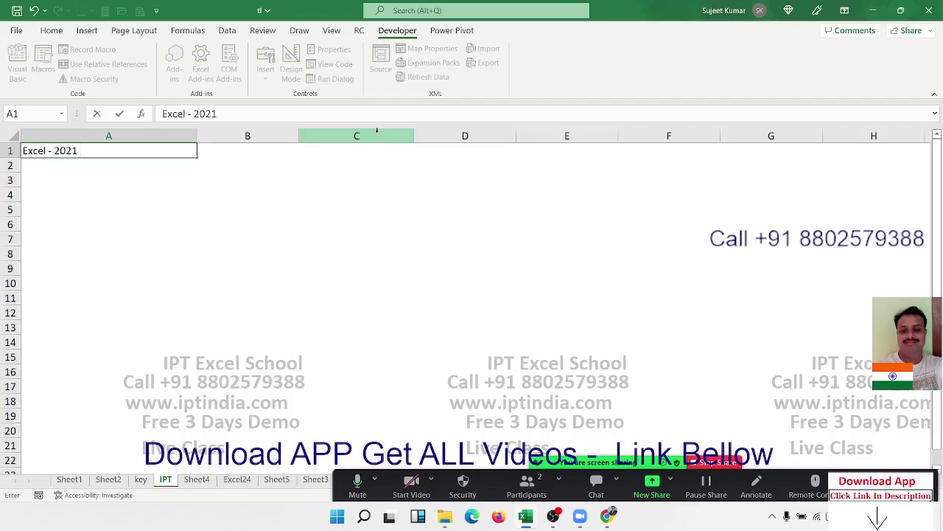
text( / 365)
key(Return)
key(Up)
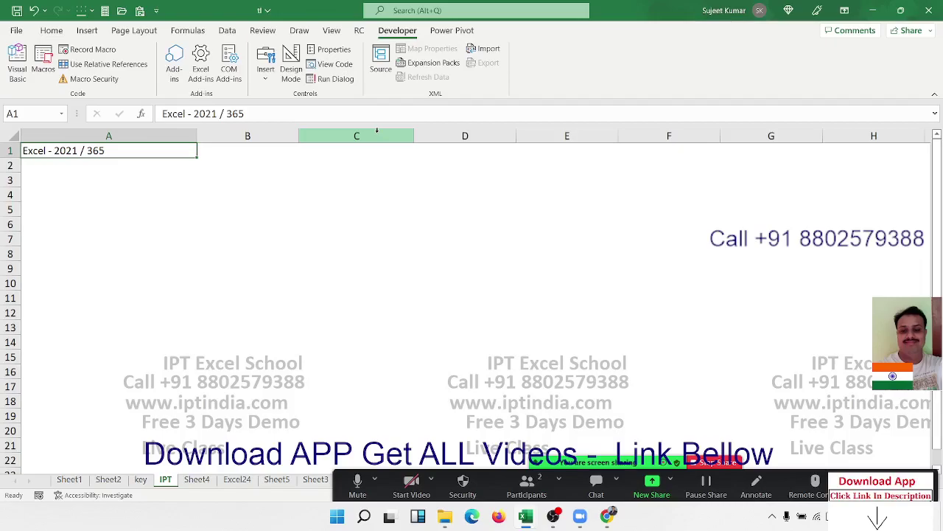
key(Right)
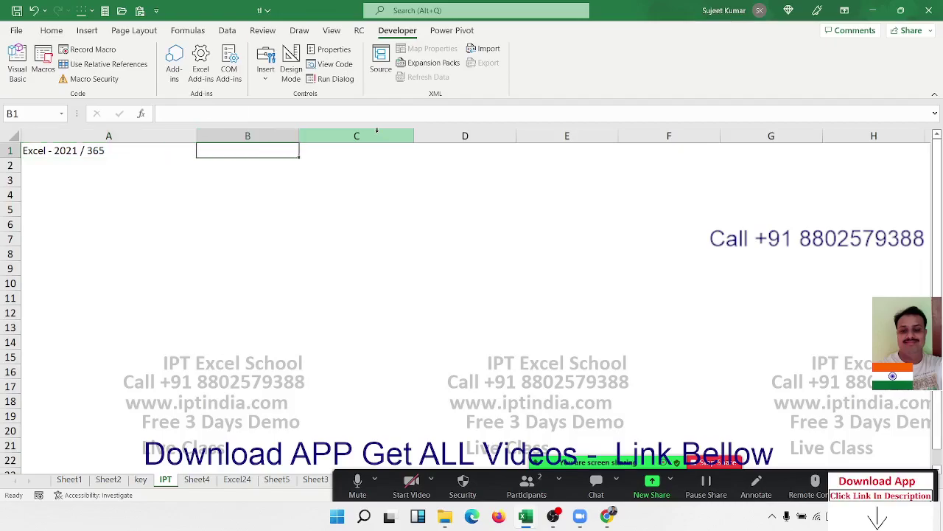
key(Down)
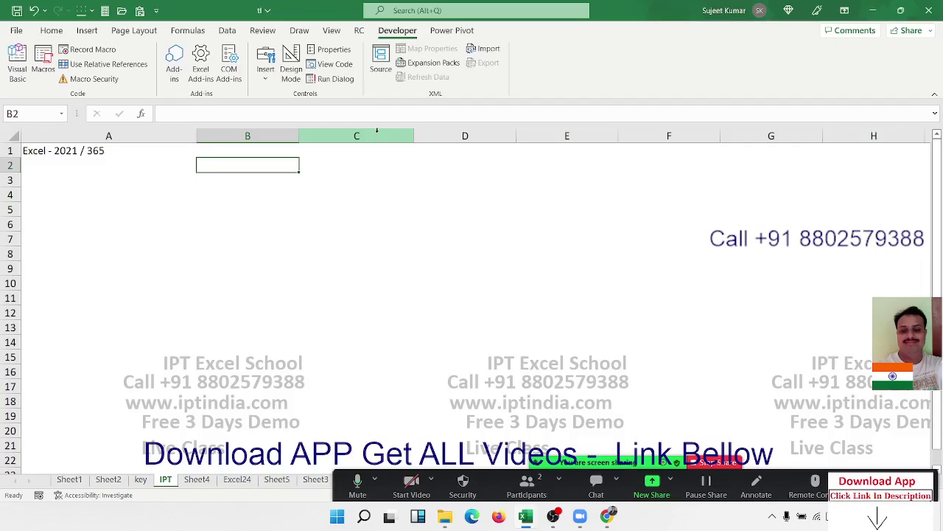
Step: Enter 'Data Store' into cell B2
text(Data )
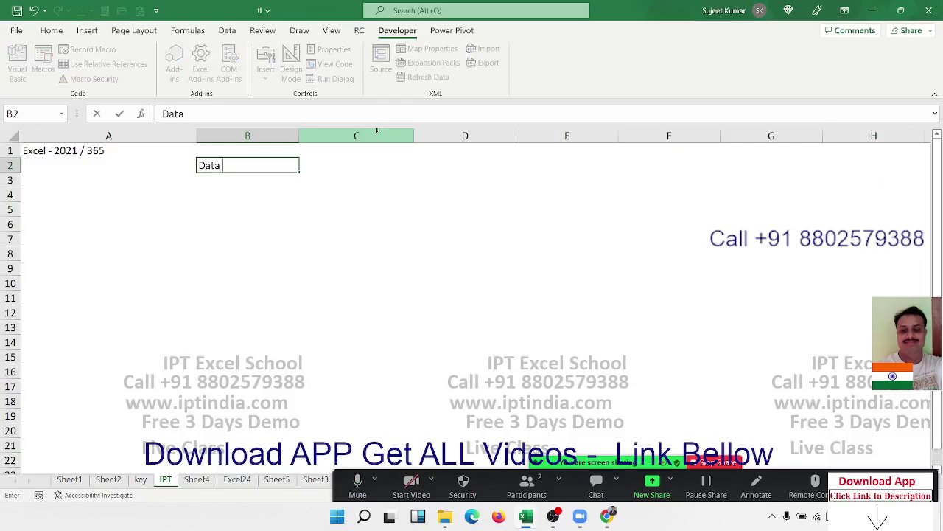
text(Store)
key(Return)
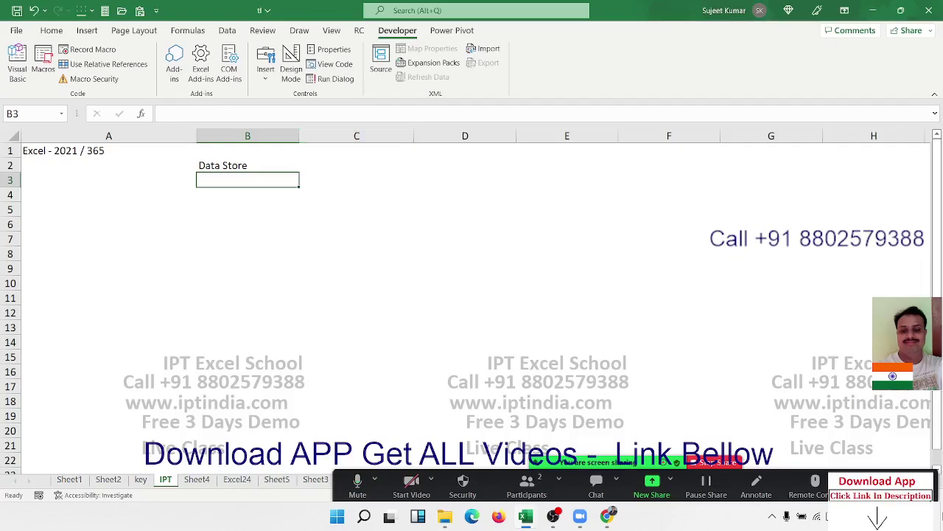
Step: Start Protect Sheet on the IPT sheet, then cancel at the password confirmation
right_click(178, 483)
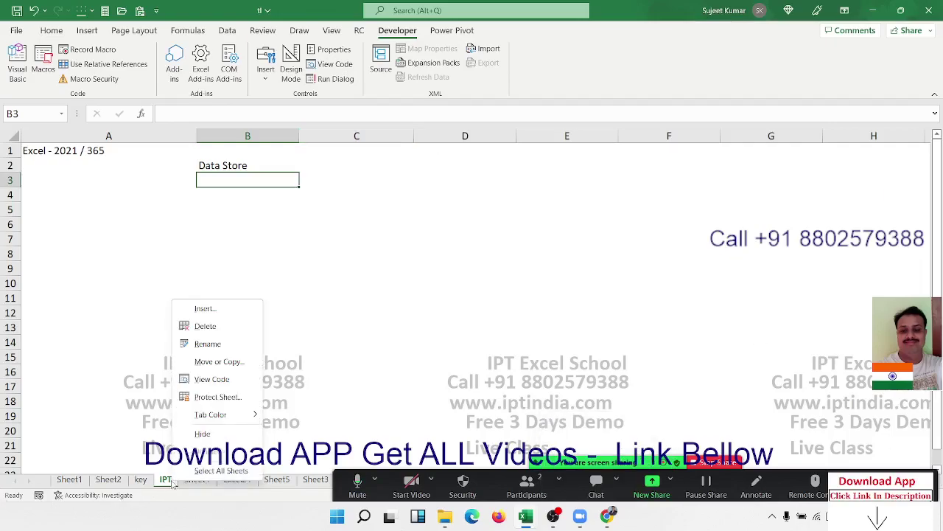
click(207, 397)
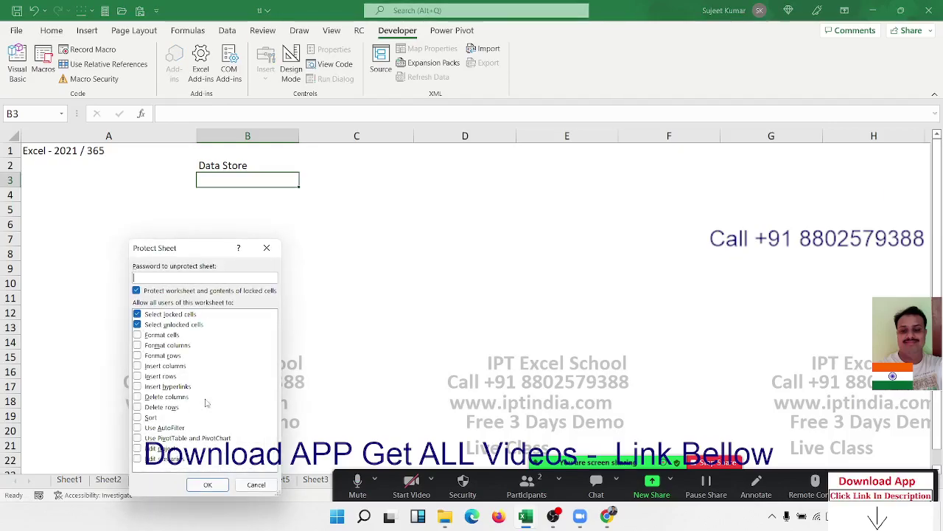
click(207, 484)
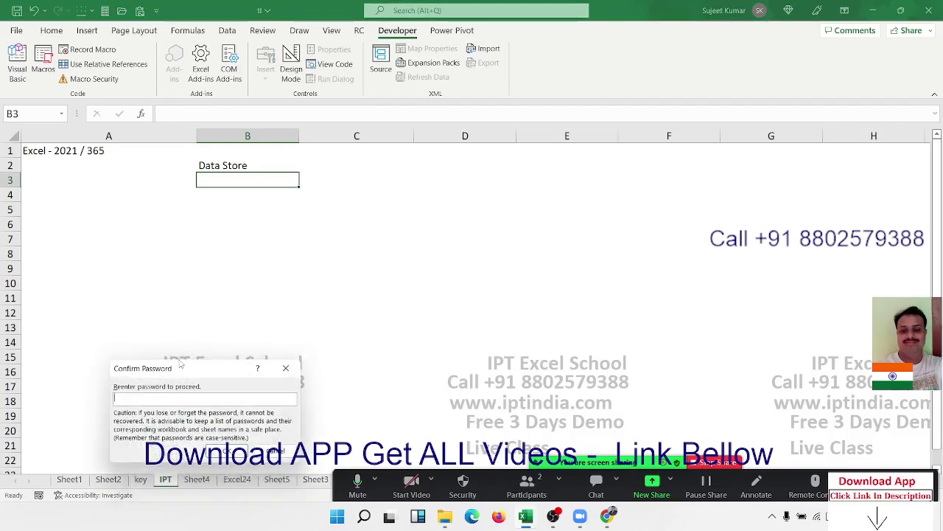
drag(180, 363, 298, 230)
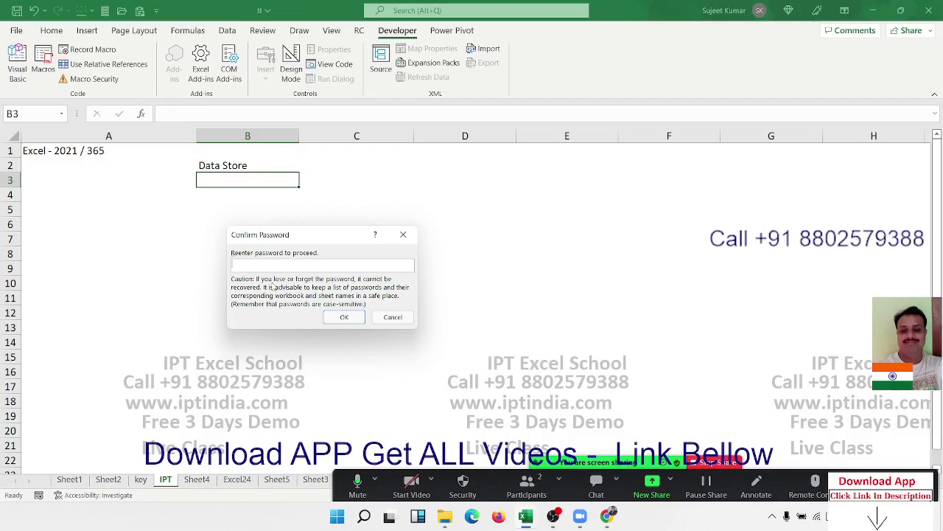
key(Escape)
key(Escape)
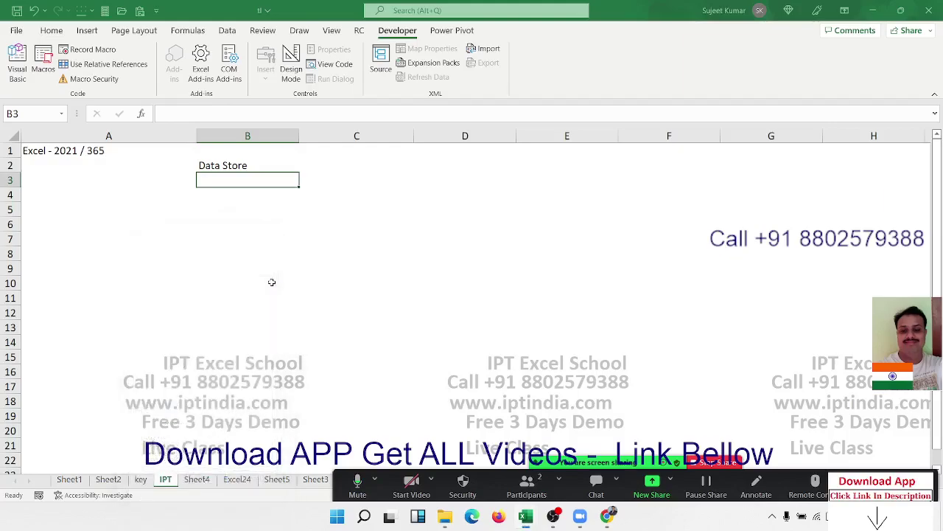
key(Left)
key(ctrl+Down)
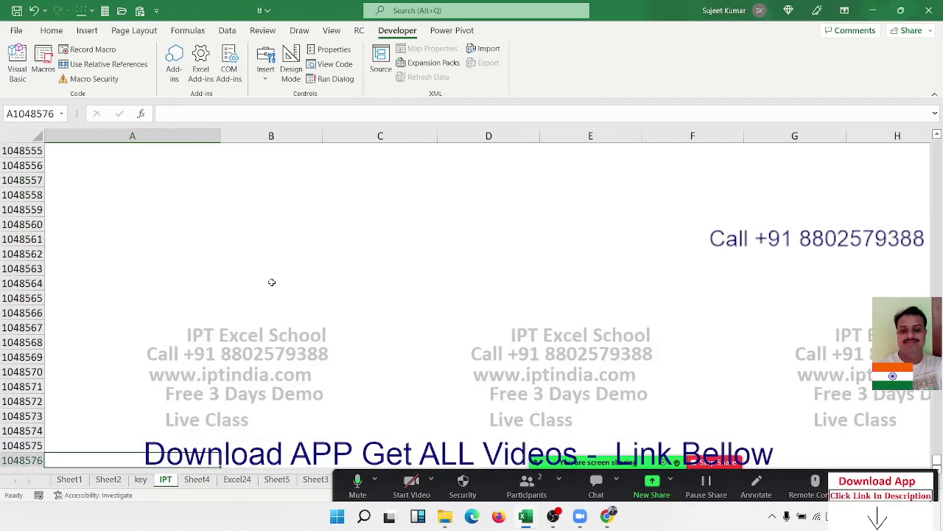
key(ctrl+Up)
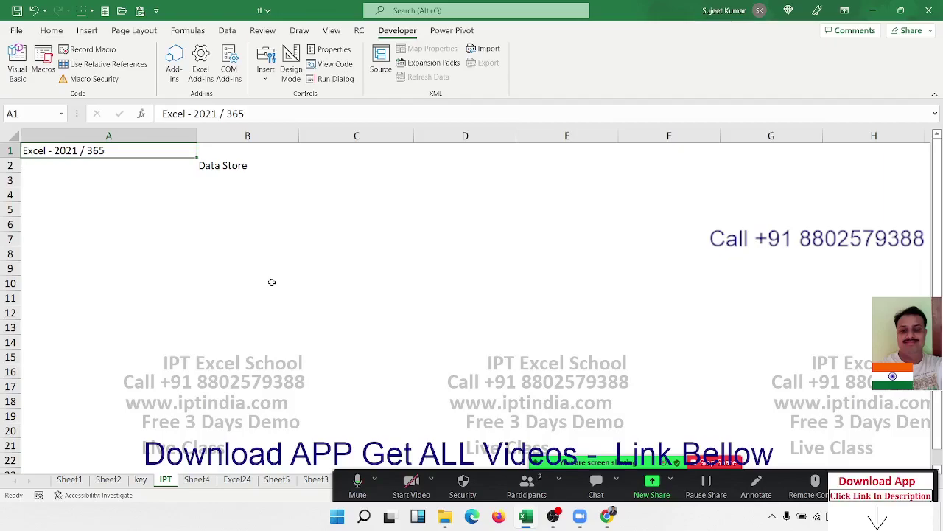
key(Right)
key(Down)
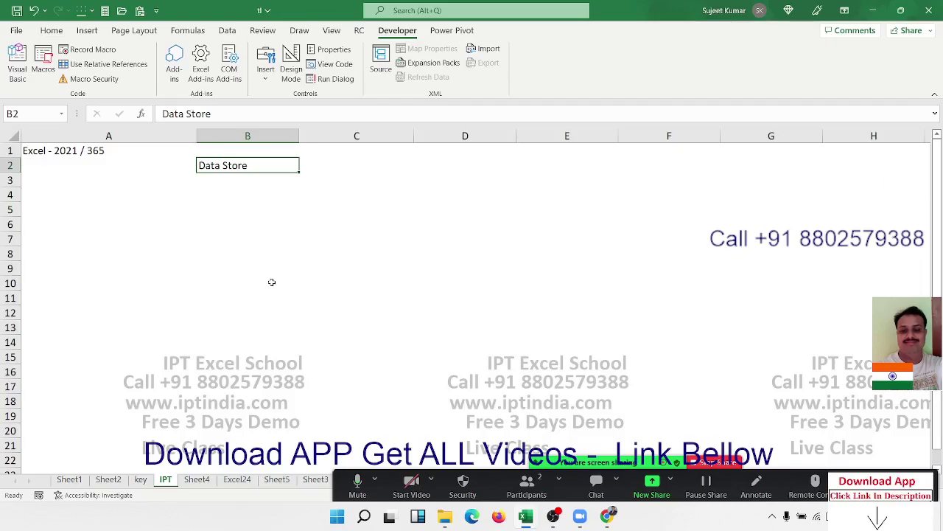
Step: Enter 'Miss' in cell C3
key(Down)
key(Right)
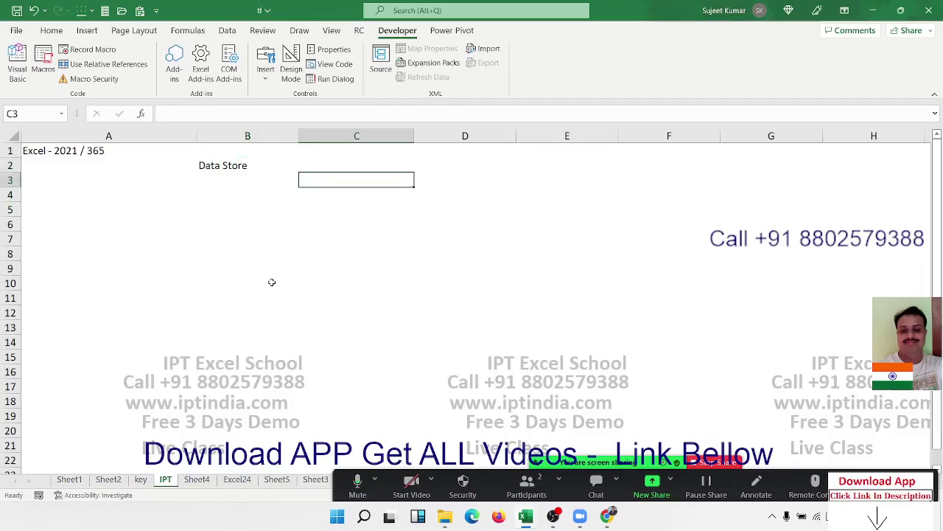
key(Left)
key(Right)
text(Miss)
key(Return)
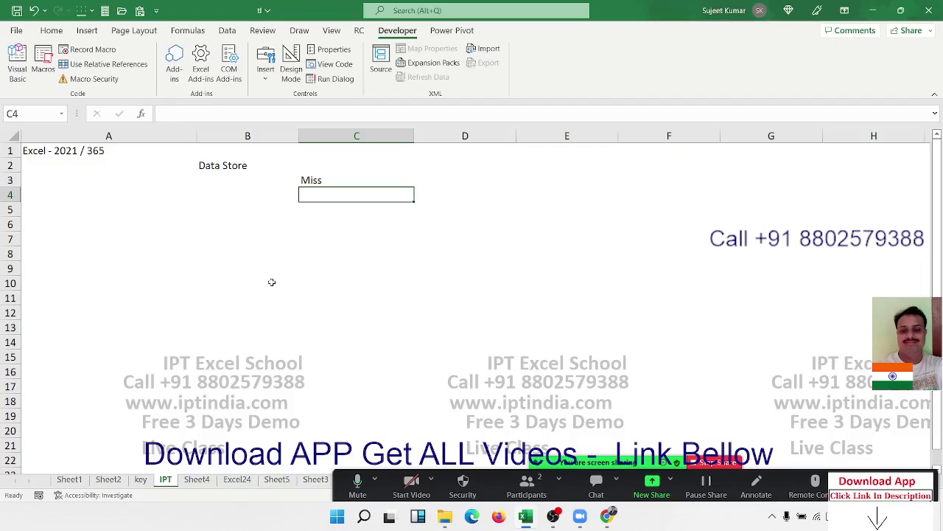
Step: Open Paste Special on C4 and cancel it without pasting
key(Up)
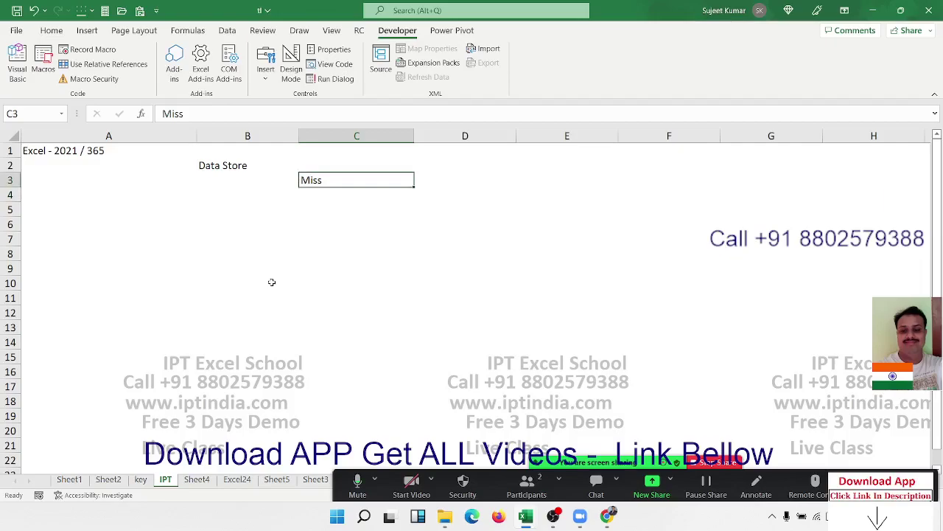
key(Down)
key(shift+F10)
key(s)
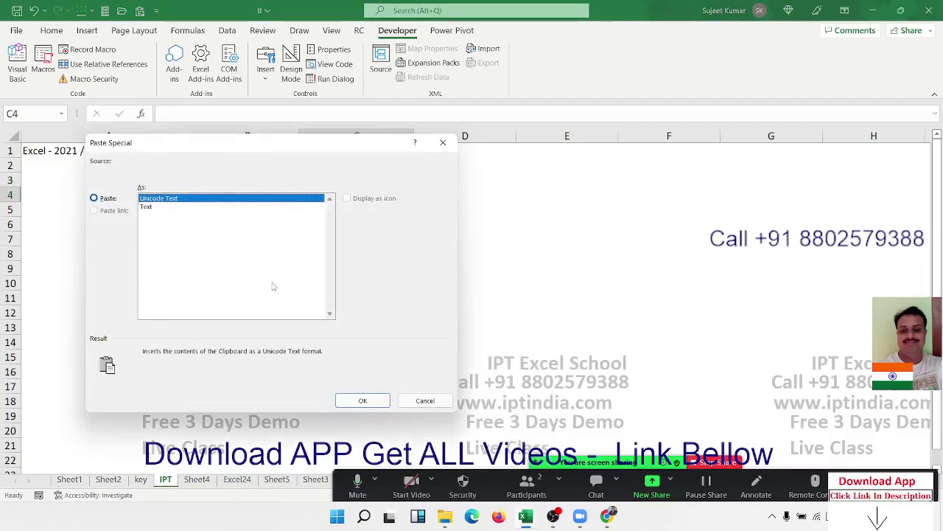
key(Escape)
Step: Enter 'SME' in C4 and 'Analysis' in C5
text(S)
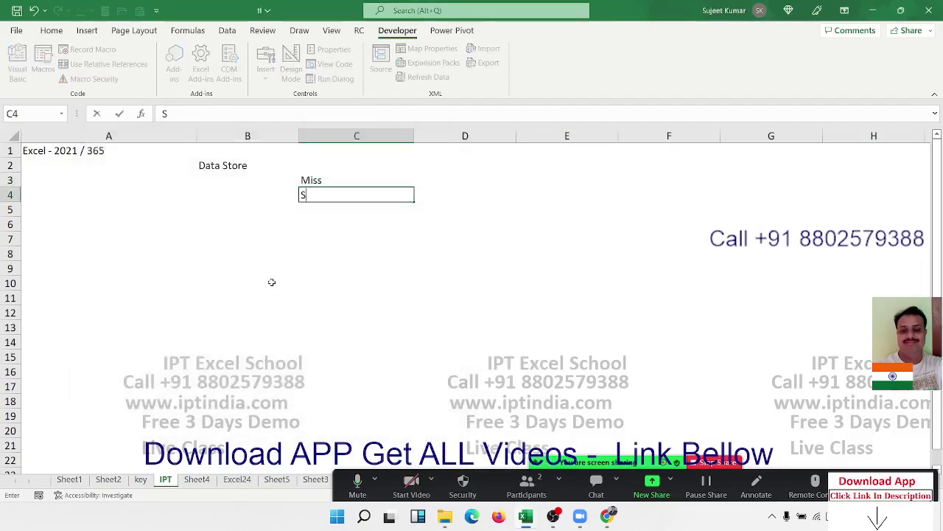
text(ME)
key(Return)
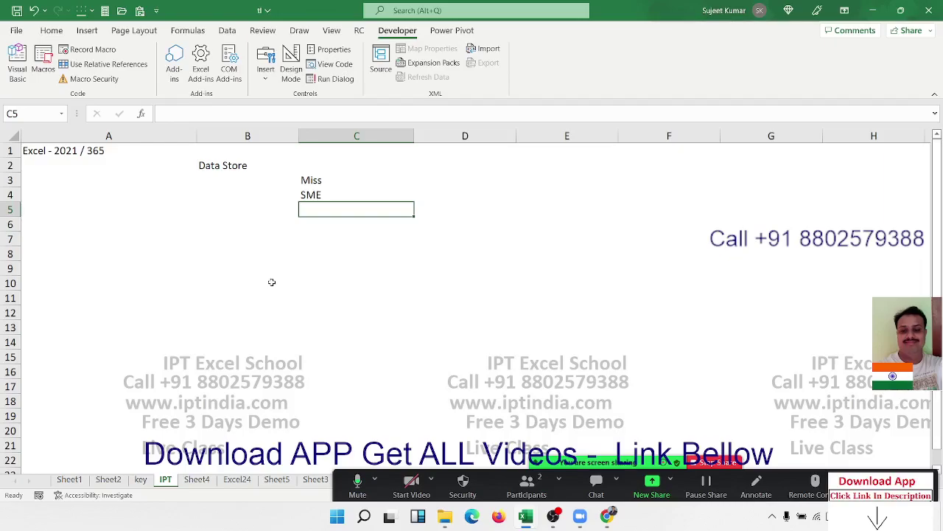
text(Ana)
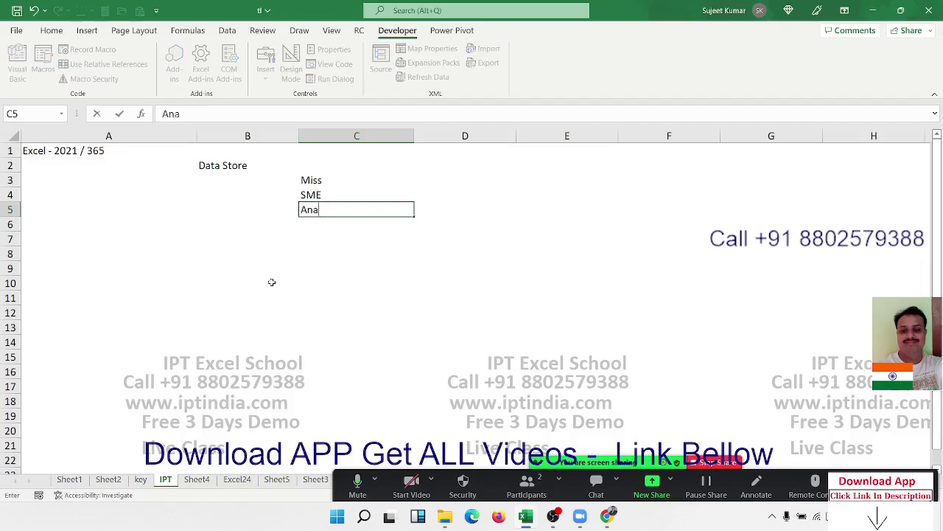
text(ly)
text(sis)
key(Return)
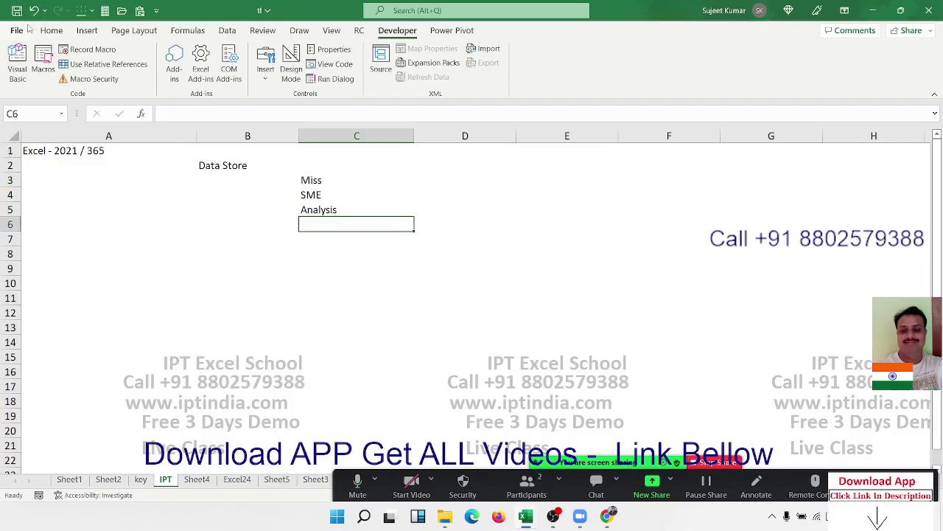
Step: Open the recent Sales_Dah workbook and filter its dashboard slicer to Online sales
click(18, 30)
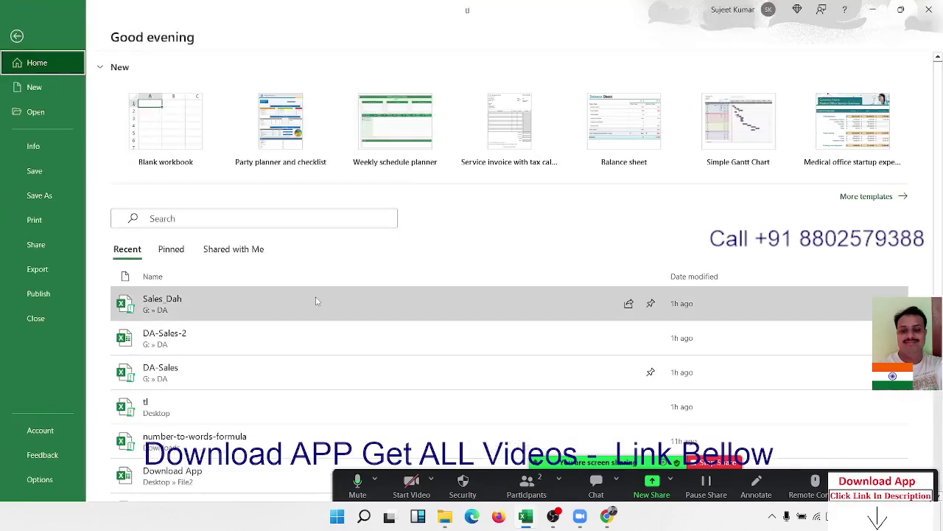
click(317, 301)
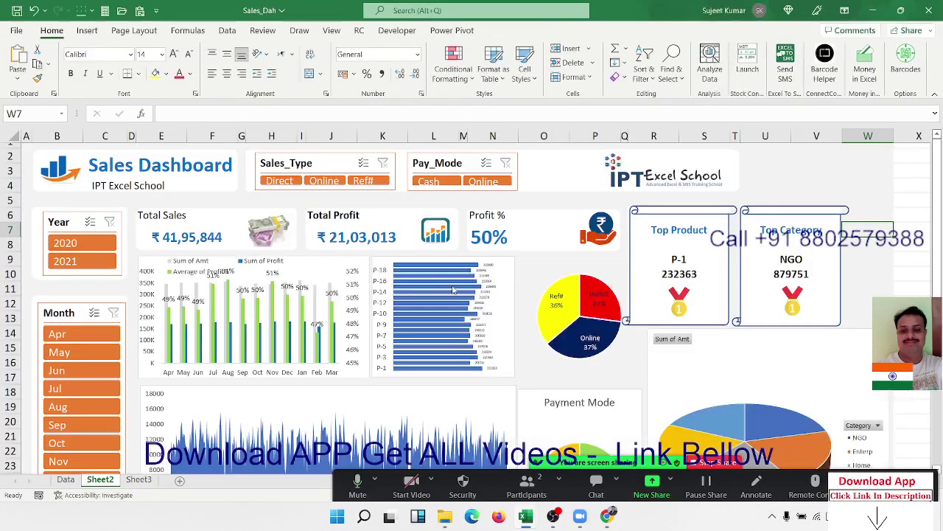
scroll(456, 288, down, 3)
scroll(455, 288, down, 4)
scroll(455, 288, up, 7)
click(315, 181)
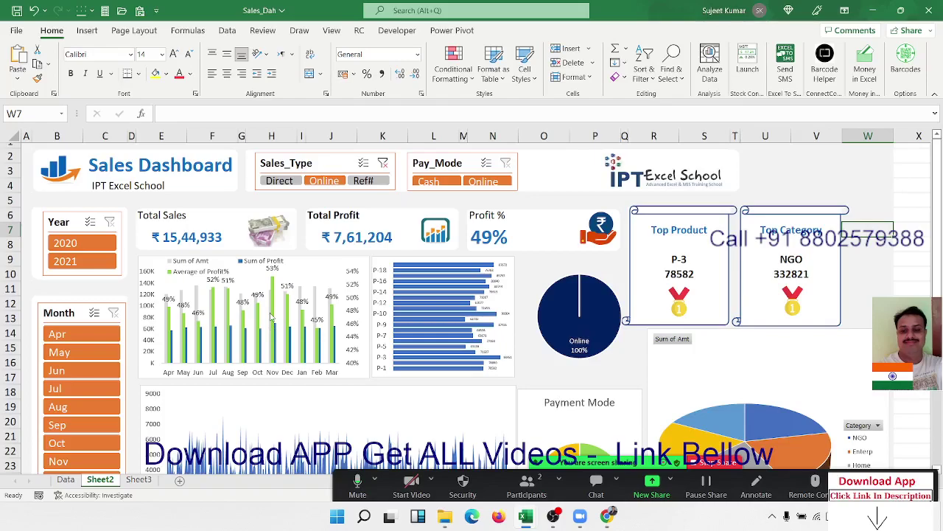
mouse_move(271, 318)
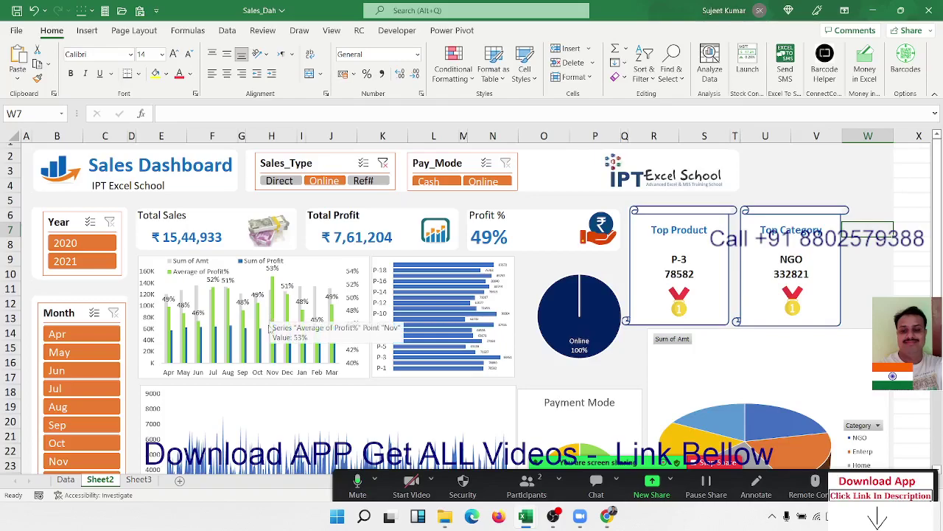
Step: On the Data sheet, select the whole data range from A1 to column M's last row
click(68, 480)
click(78, 481)
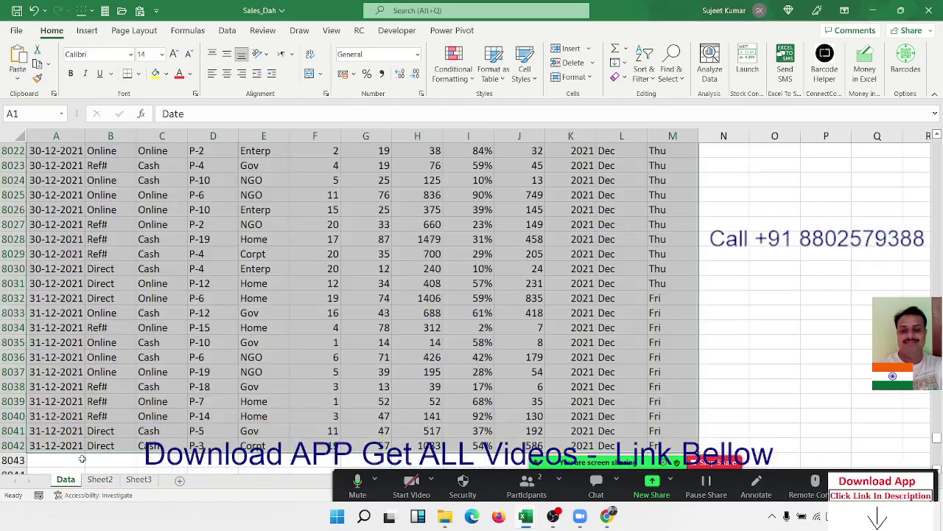
click(128, 310)
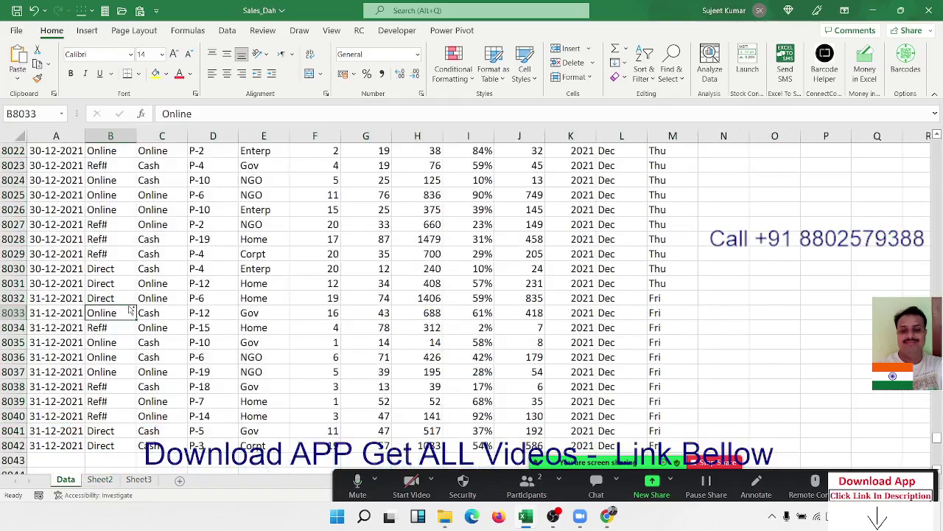
key(ctrl+Up)
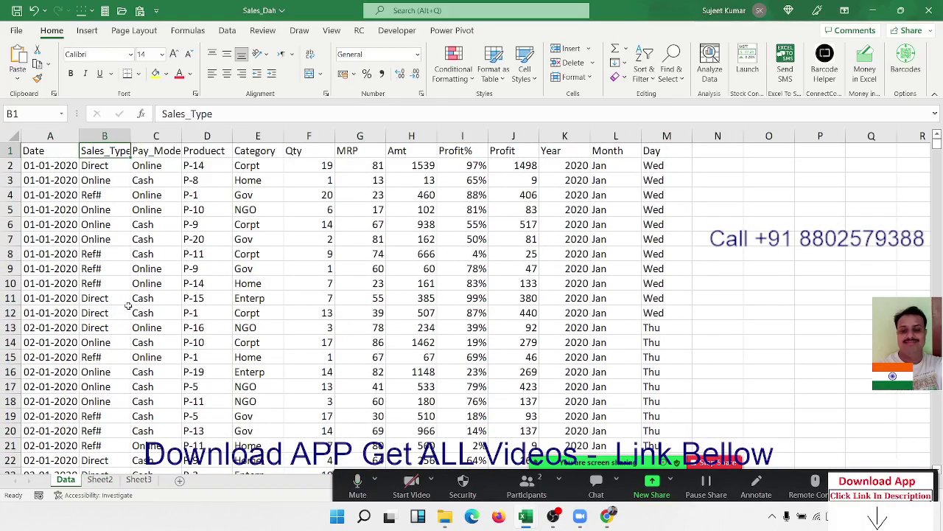
key(Left)
key(ctrl+shift+Right)
key(ctrl+shift+Down)
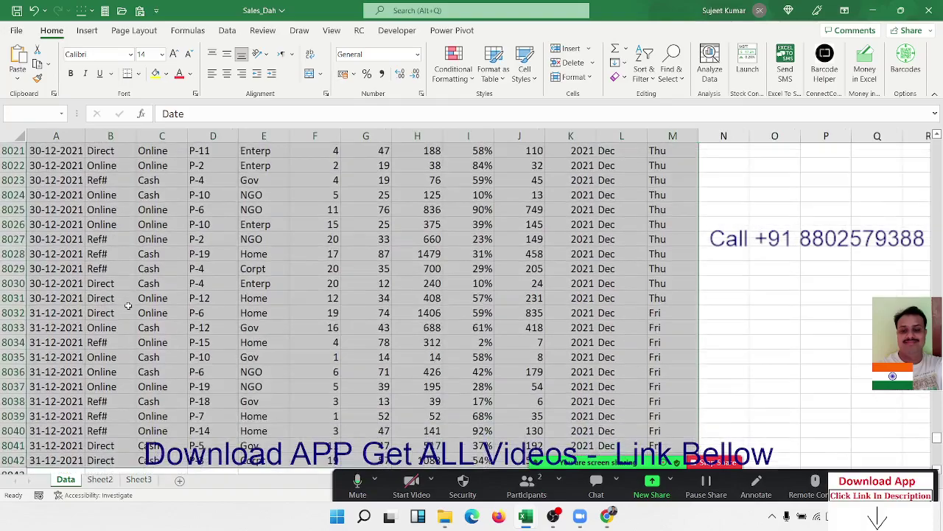
key(ctrl+Home)
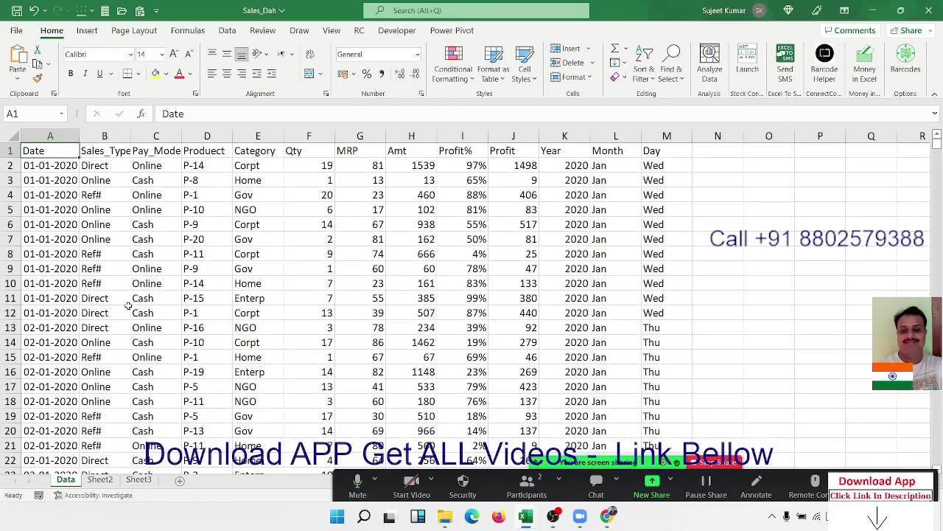
Step: Back on the Sheet2 dashboard, clear the Sales_Type filter and close the workbook
click(99, 480)
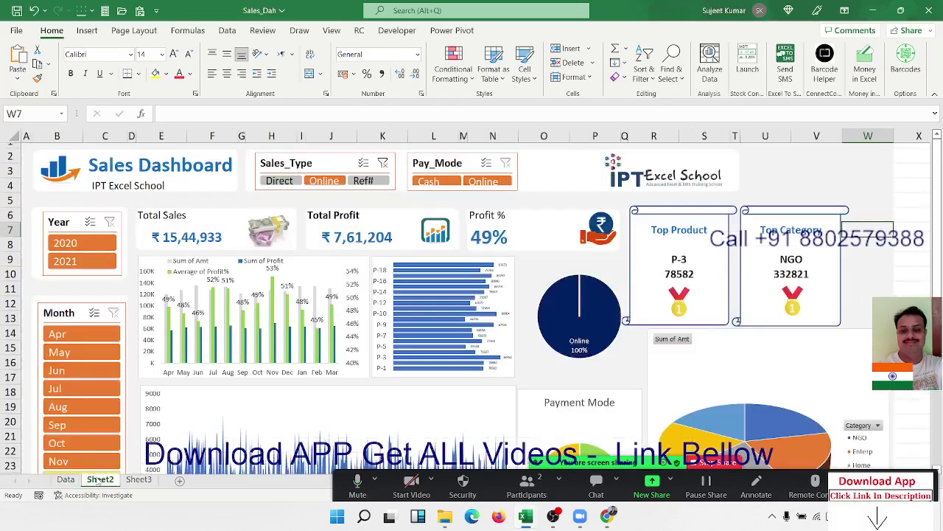
click(383, 164)
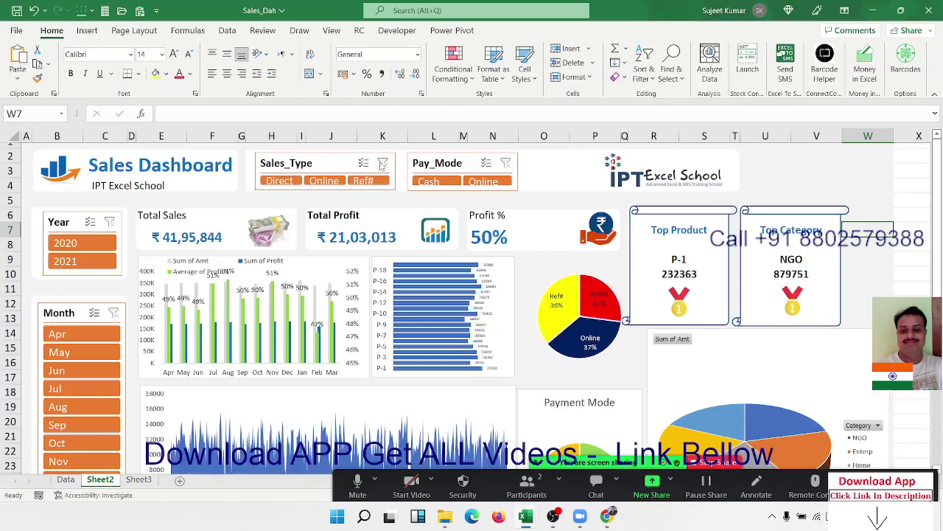
click(937, 16)
Step: Close Sales_Dah without saving and check the Miss, SME, Analysis entries in C3:C5
click(471, 271)
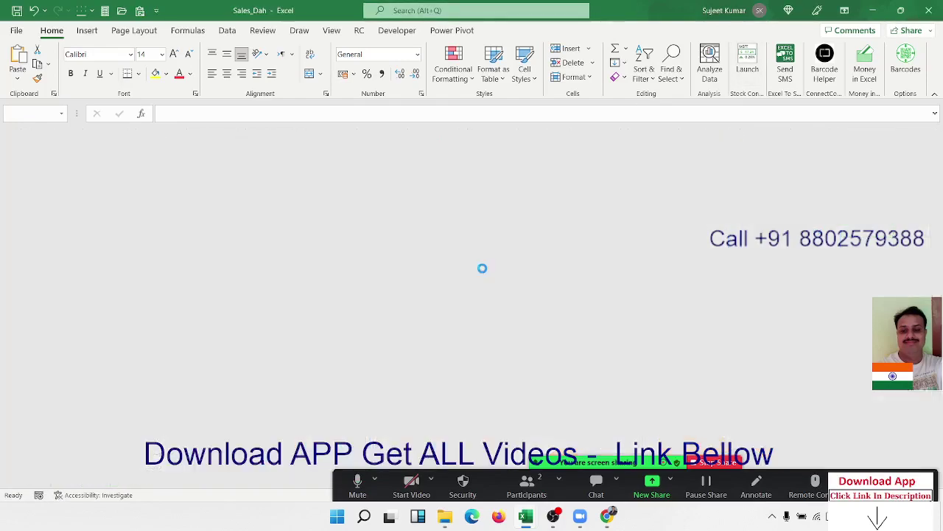
click(331, 183)
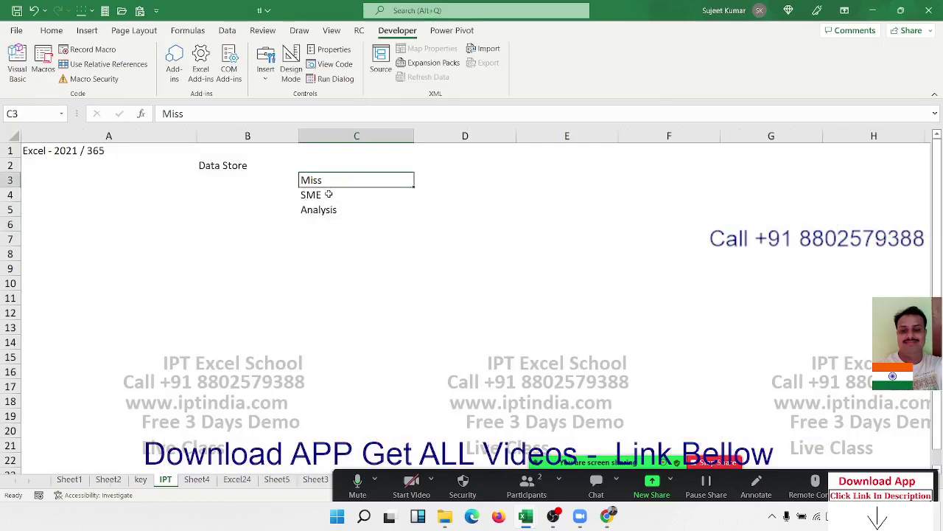
click(328, 194)
click(325, 210)
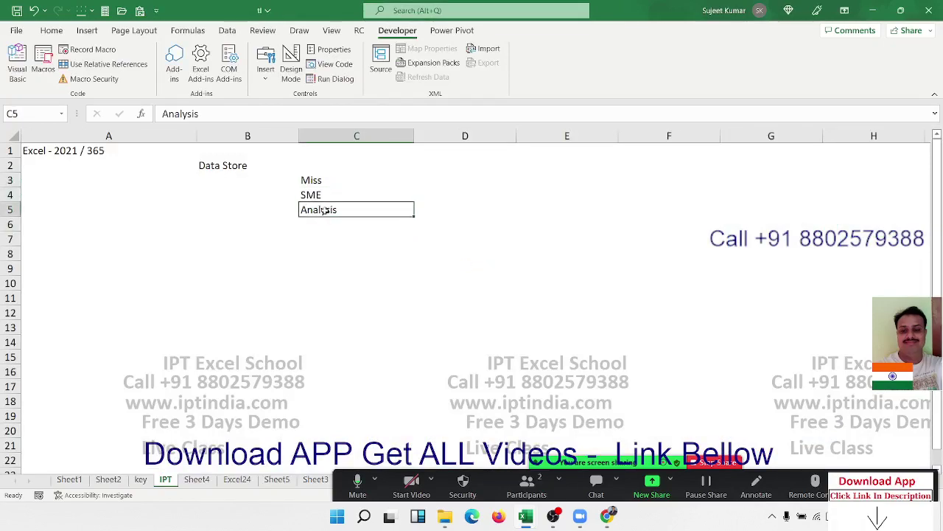
Step: Enter the heading 'Calculation' in cell B6, then move to D3
click(204, 223)
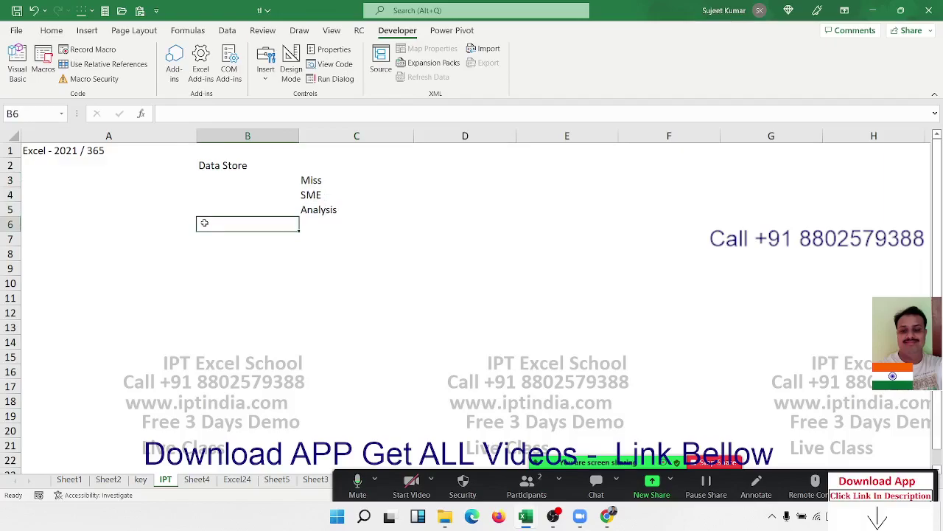
text(Calc)
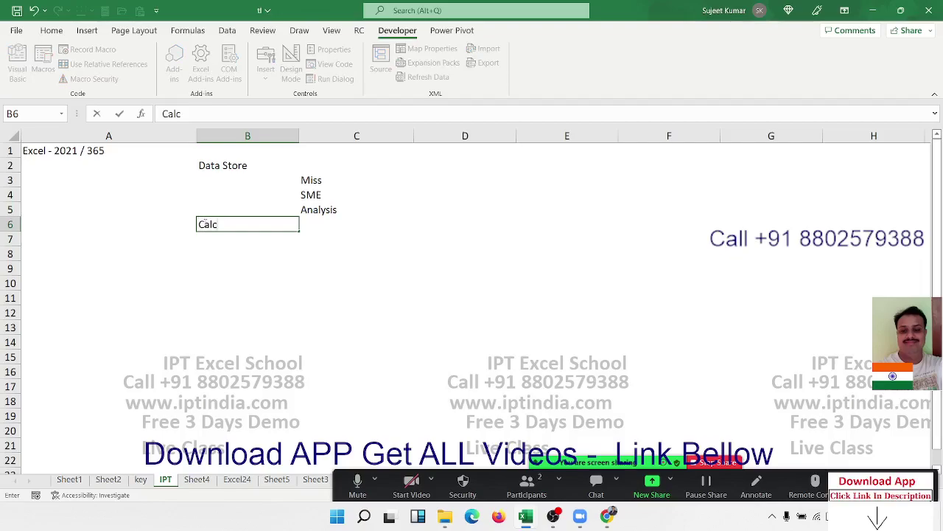
key(BackSpace)
text(a)
key(BackSpace)
text(c)
text(ulation)
key(Return)
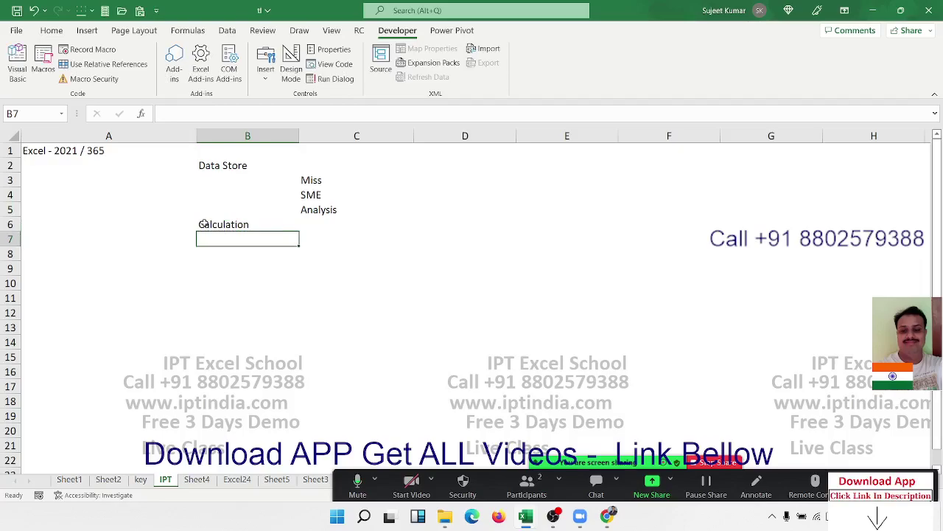
click(403, 199)
click(444, 178)
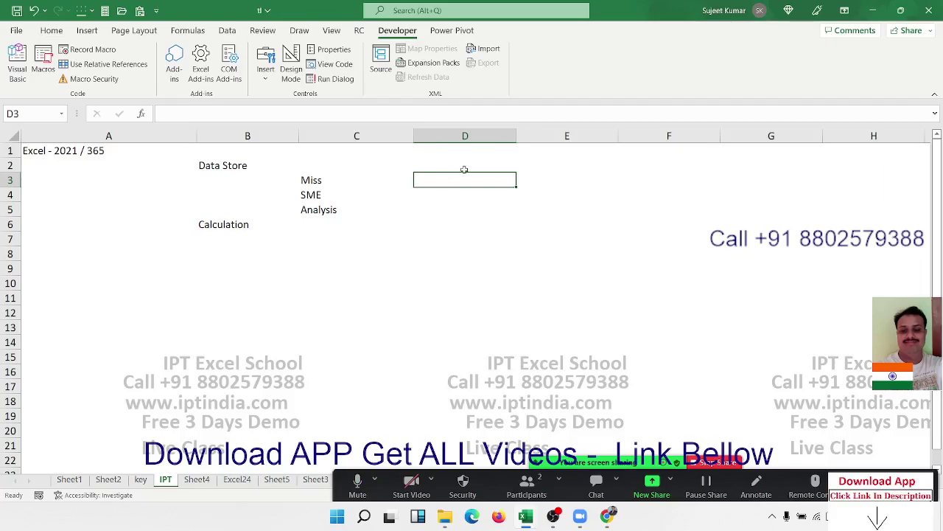
Step: Enter headers Q1 and Q2 in D3:E3 with values 85 and 65 in D4:E4
drag(479, 133, 540, 135)
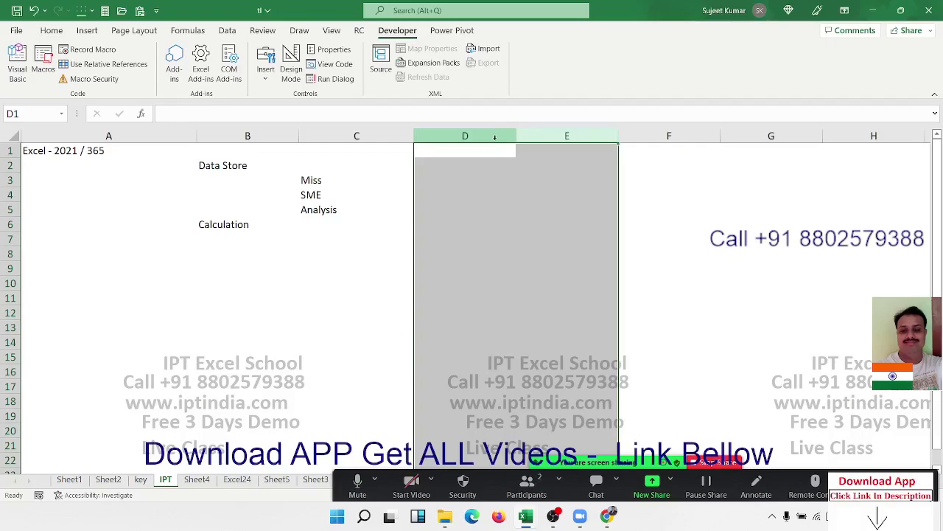
drag(540, 135, 494, 139)
click(553, 136)
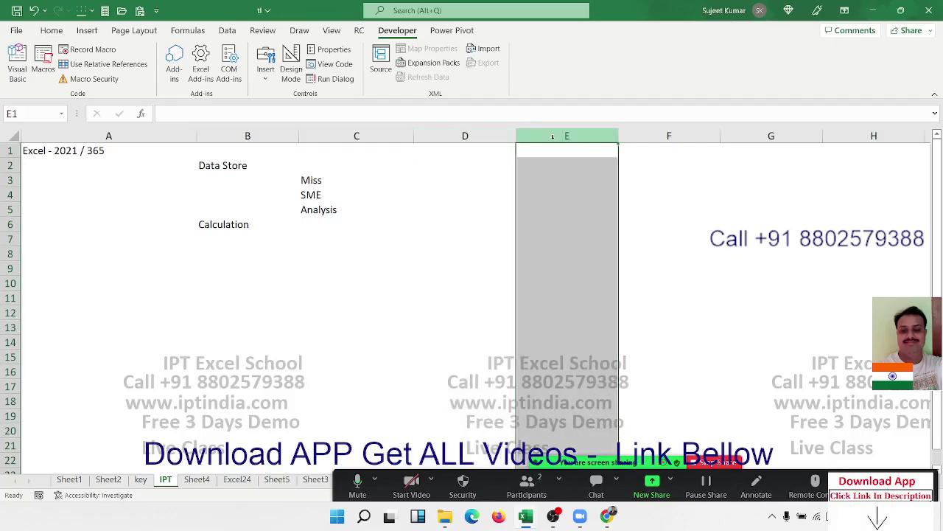
click(431, 183)
text(Q)
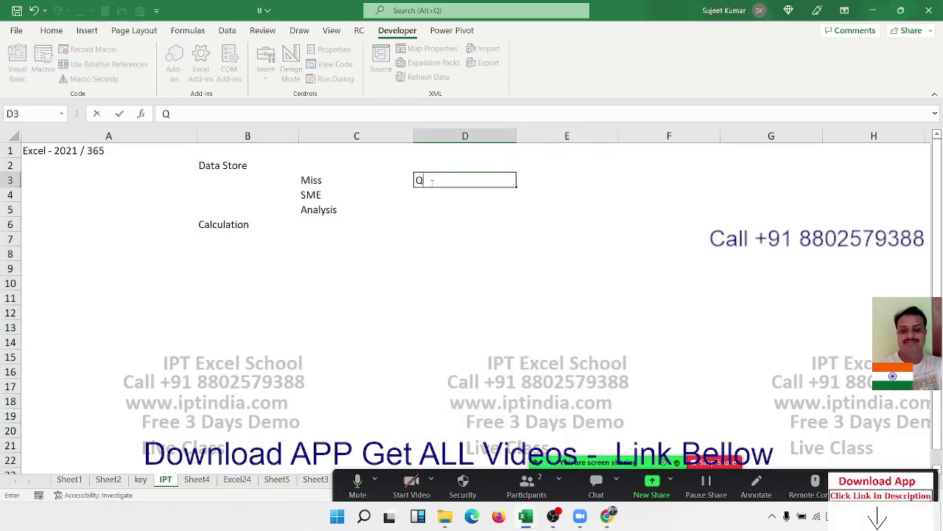
text(1)
key(Tab)
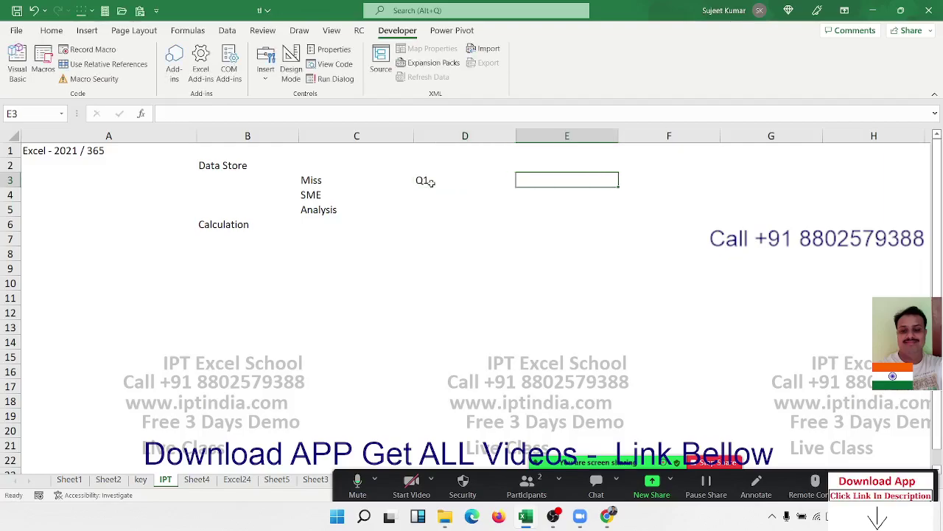
text(Q)
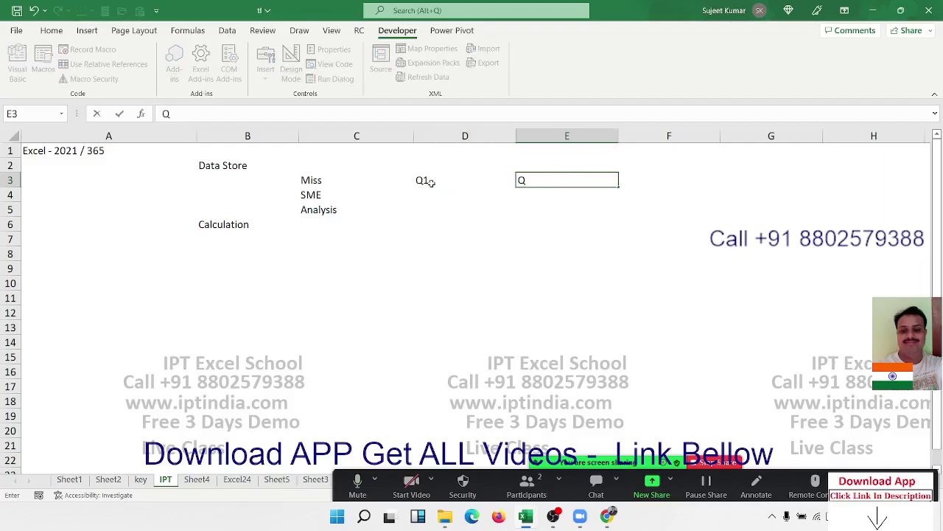
text(2)
key(Return)
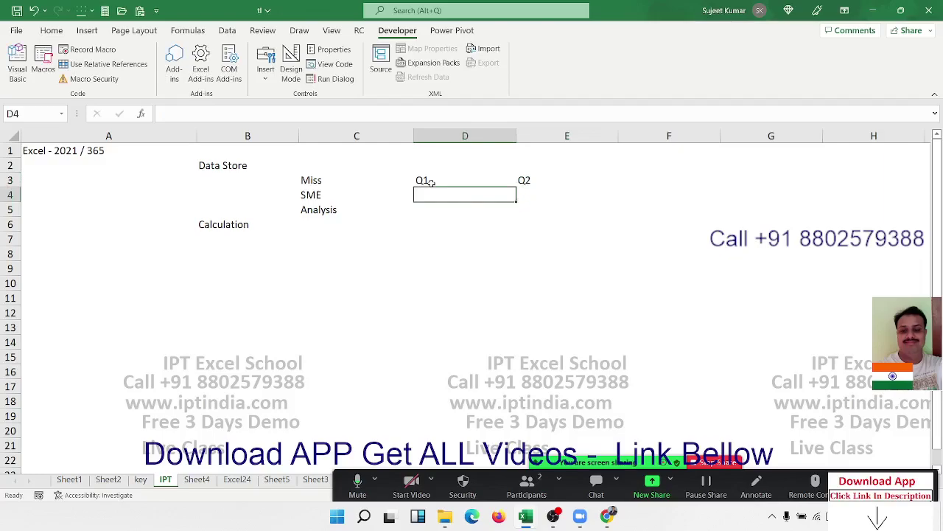
text(85)
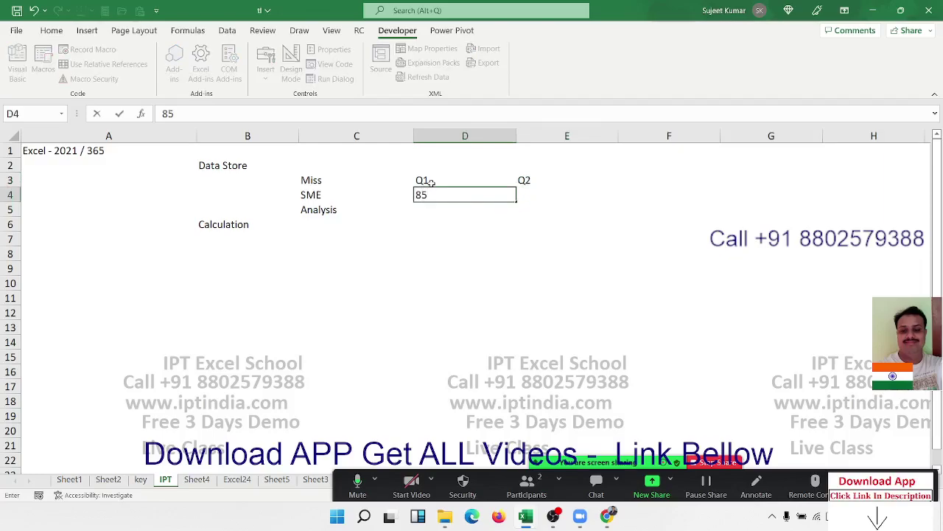
key(Tab)
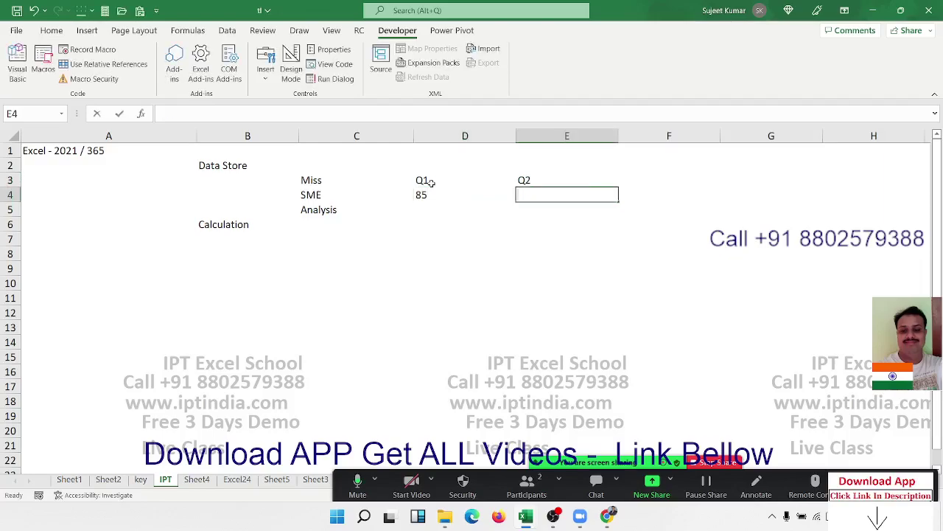
text(65)
key(Tab)
Step: Add the Gr heading in F3 and the growth formula =(E4-D4)/D4 in F4
key(Up)
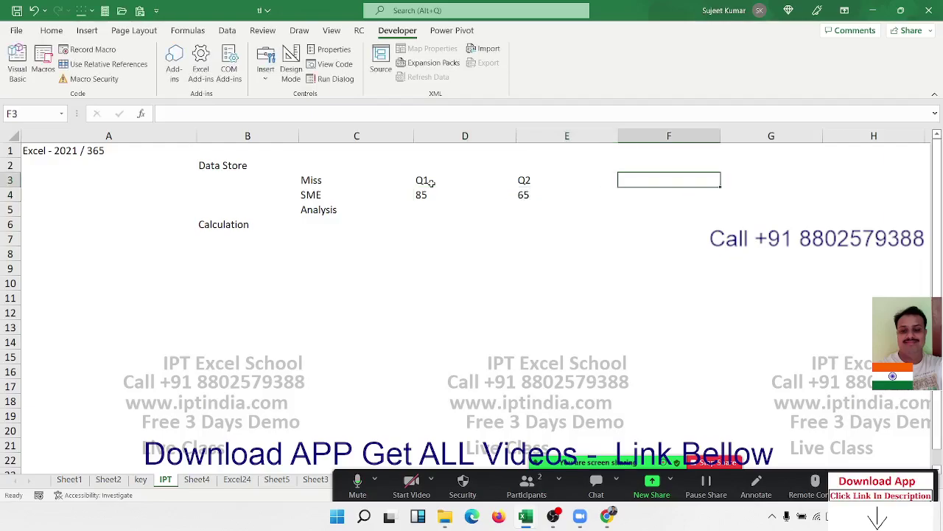
text(Gr)
key(Return)
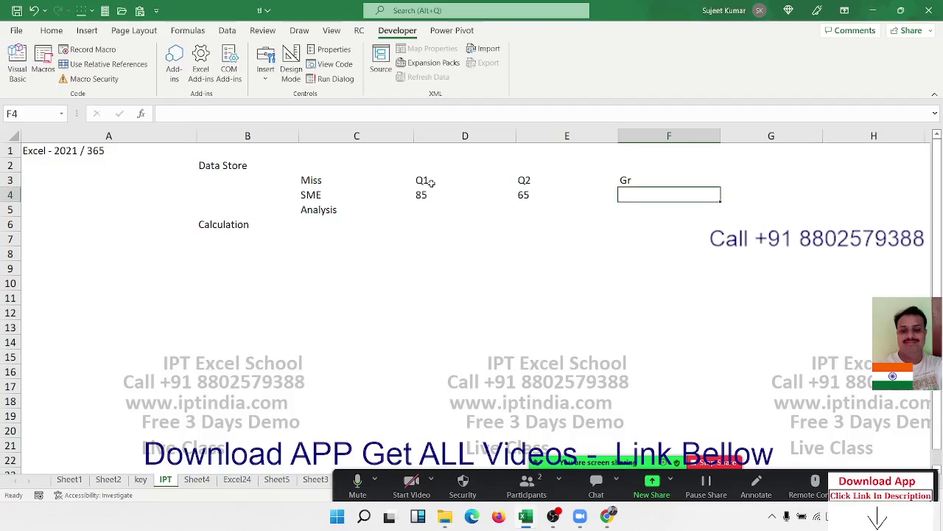
text(=)
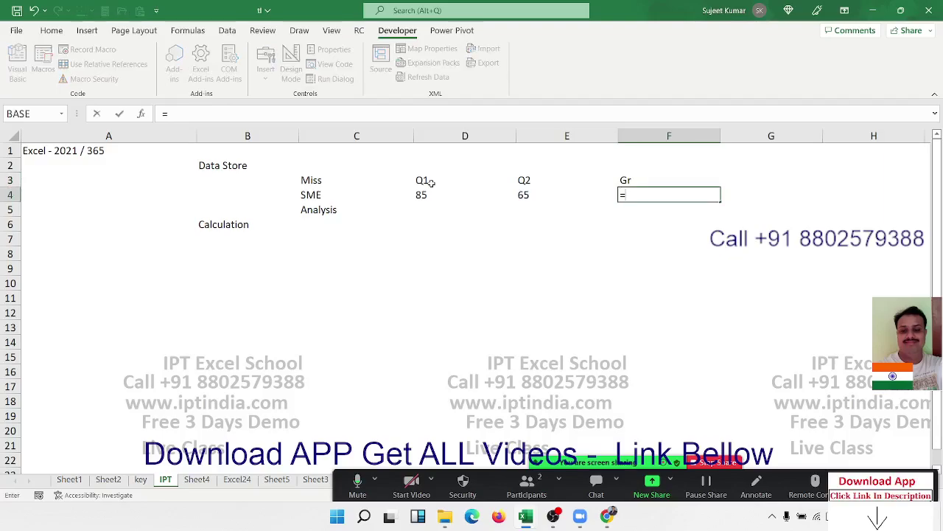
text(()
key(Left)
text(-)
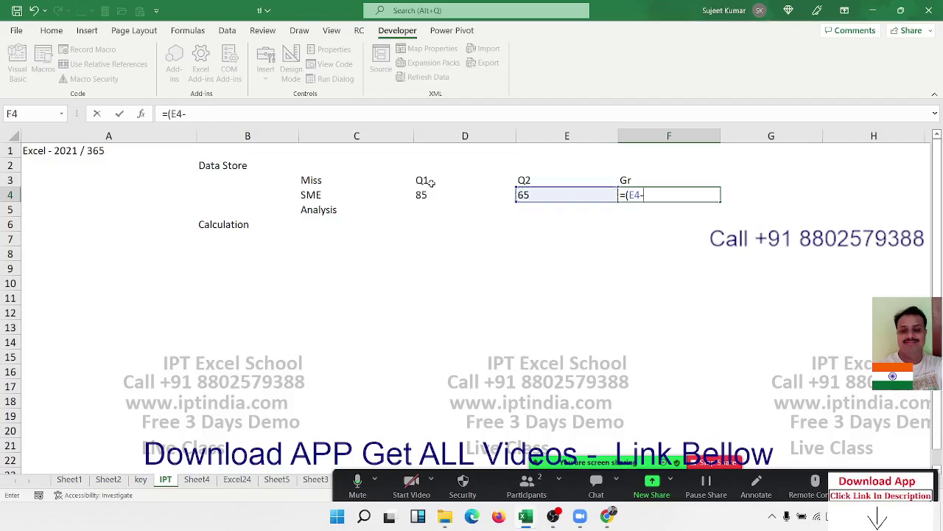
key(Left)
key(Left)
text())
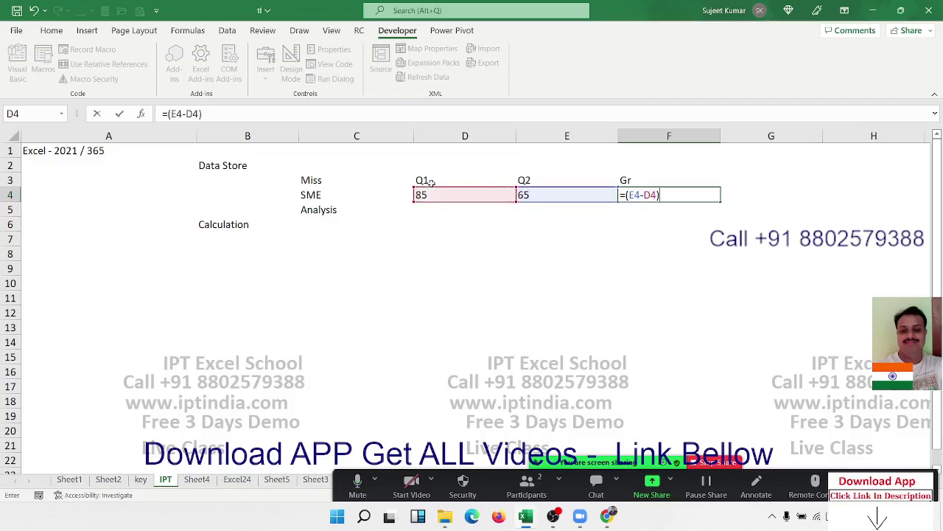
text(/)
key(Left)
key(Left)
key(Return)
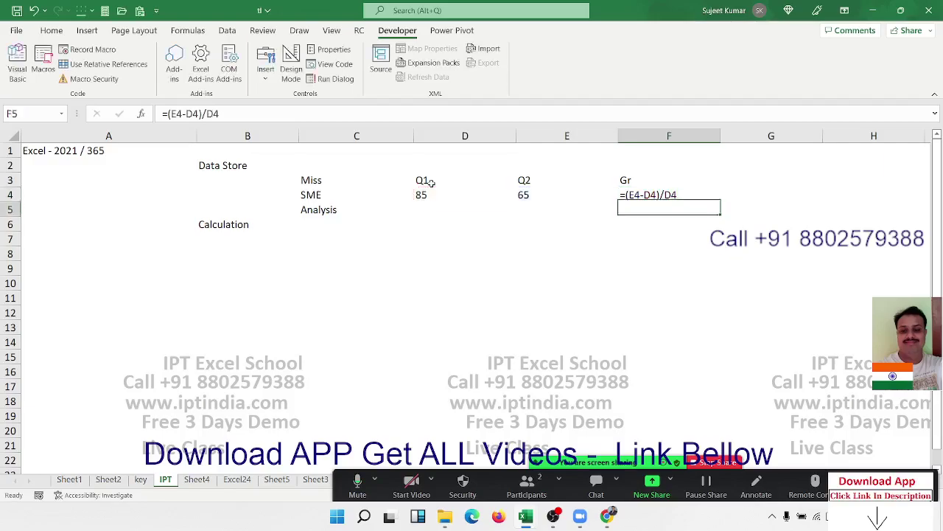
key(Up)
Step: Inspect the growth formula in F4, closing a stray Task Manager window and leaving edit mode
click(550, 249)
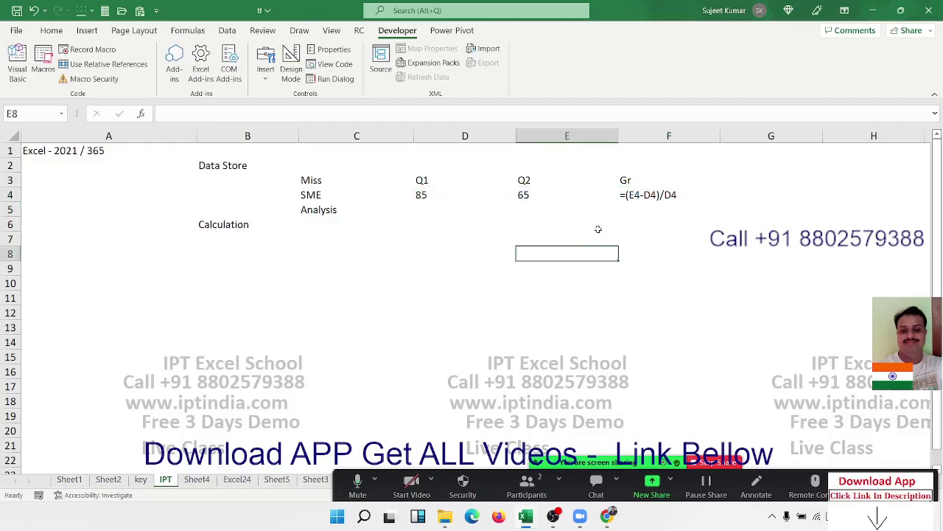
double_click(641, 194)
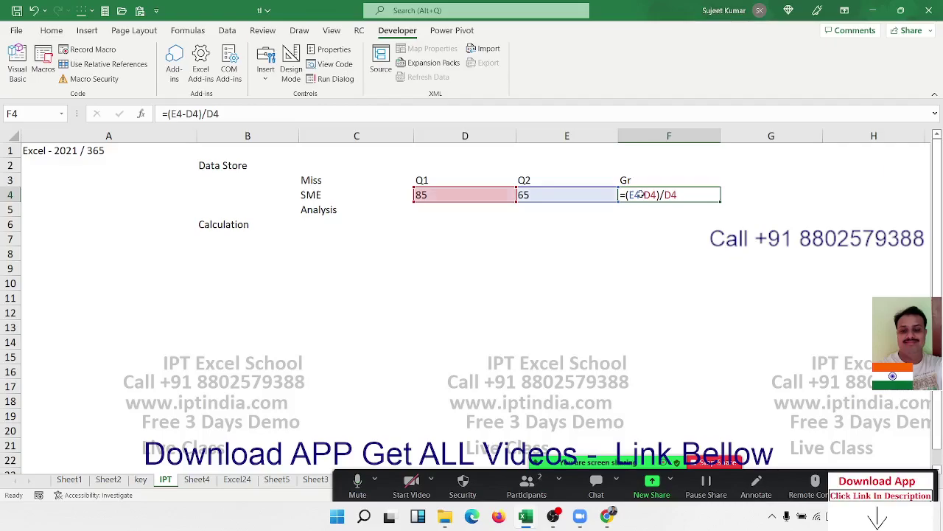
key(ctrl+shift+Escape)
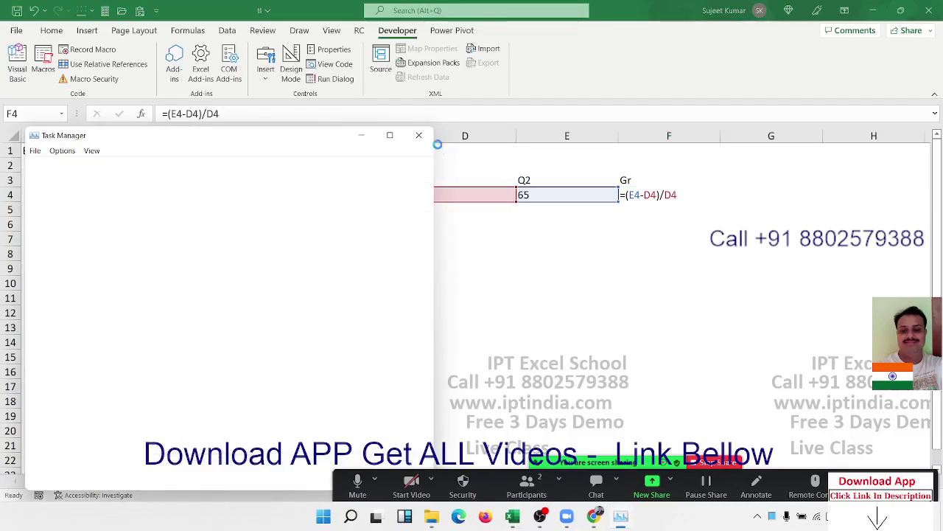
key(alt+F4)
click(508, 234)
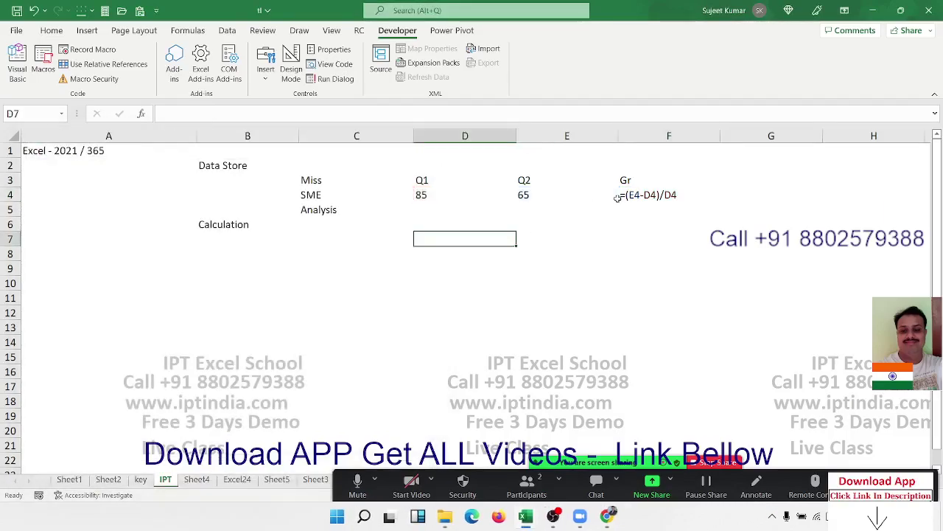
key(ctrl+z)
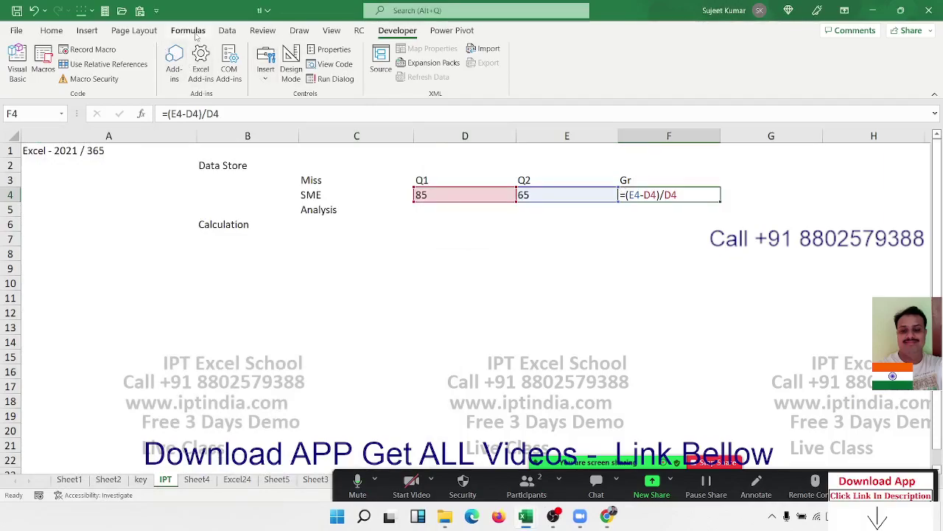
Step: Turn off Show Formulas and apply Percentage format to F4 so it reads -24%
click(188, 30)
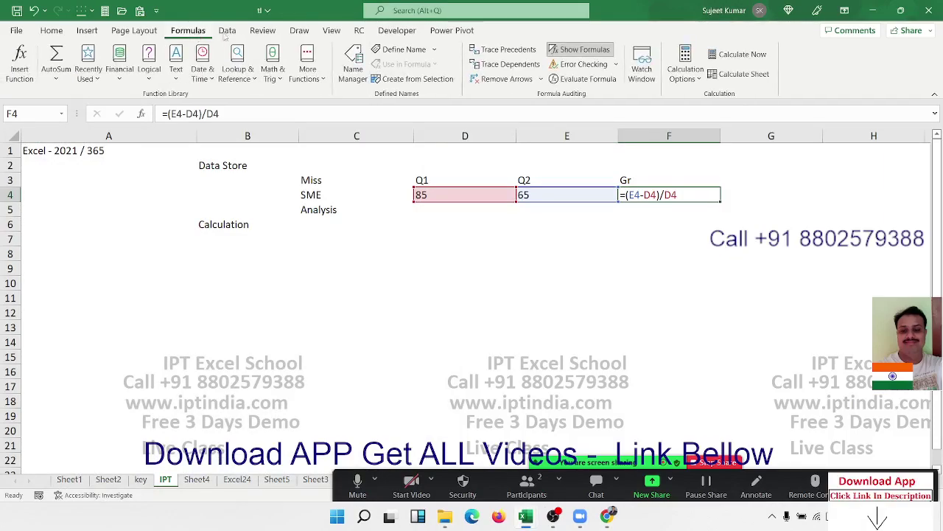
click(590, 51)
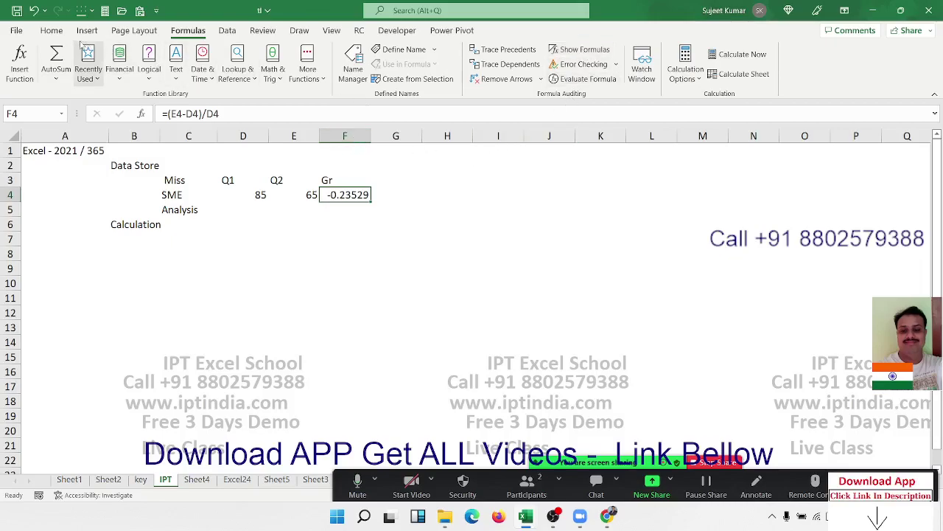
click(52, 30)
click(366, 74)
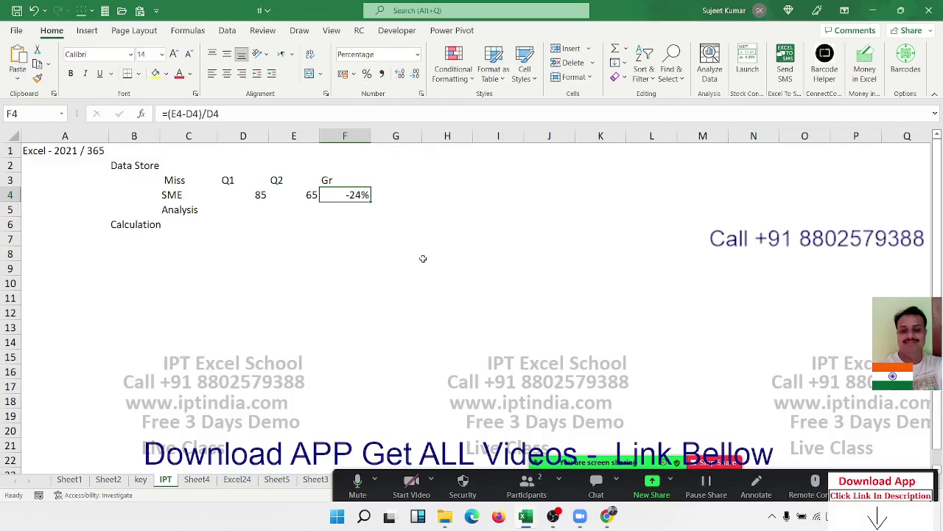
Step: Move the Q2 and Gr block from E3:F4 down to E6:F7
mouse_move(325, 194)
mouse_down()
mouse_move(353, 195)
mouse_move(352, 238)
mouse_up()
click(309, 257)
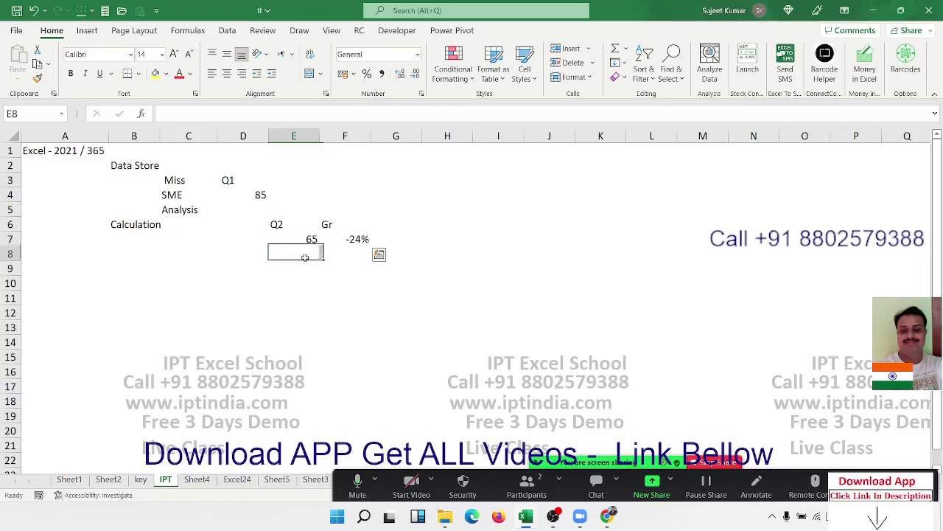
click(145, 283)
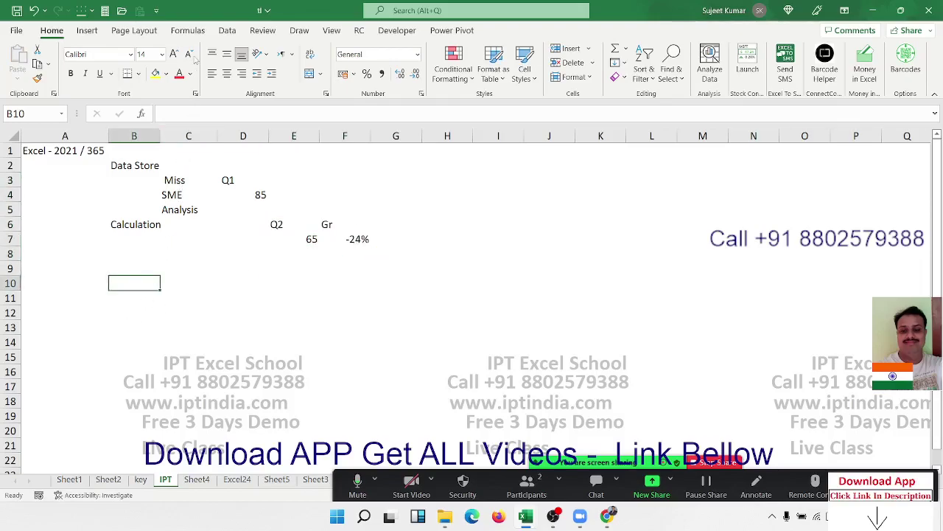
Step: Browse the Formulas tab function libraries, then confirm F7 reads =(E7-D4)/D4
click(188, 30)
click(157, 71)
mouse_move(237, 65)
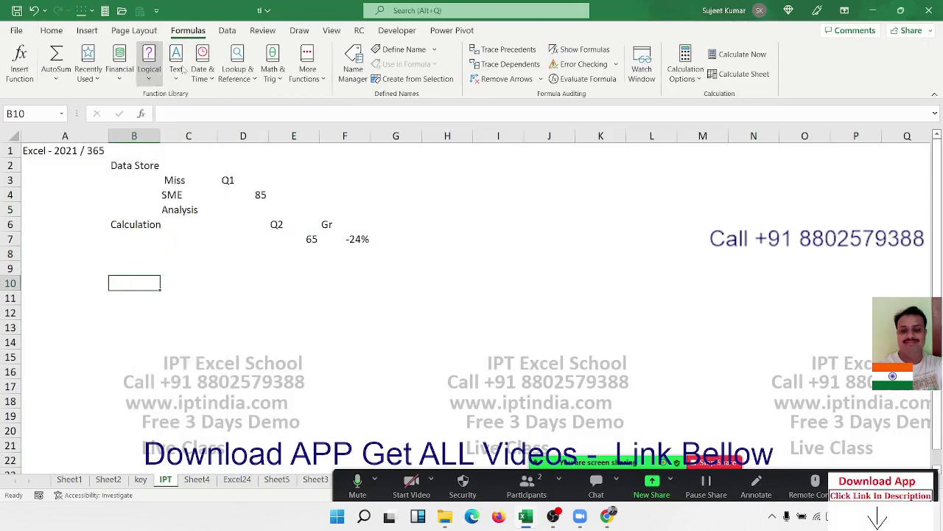
click(274, 72)
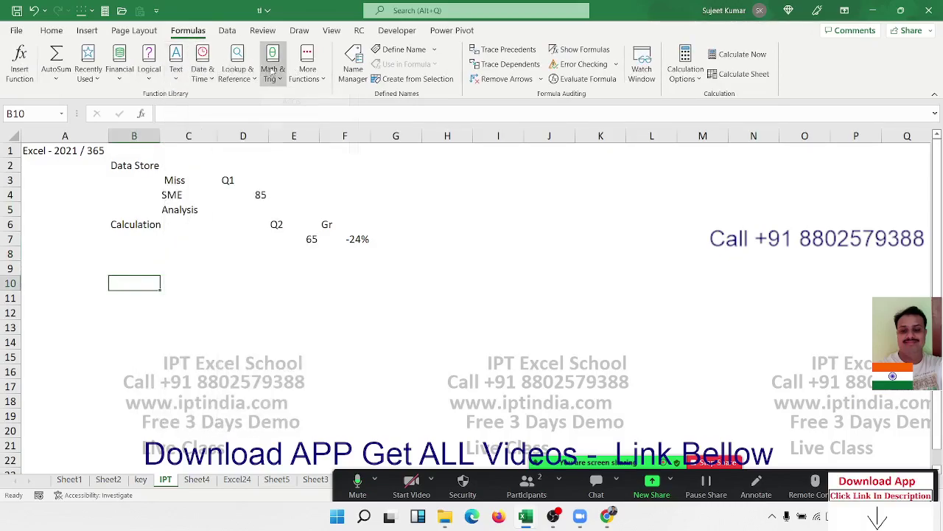
click(214, 292)
double_click(357, 238)
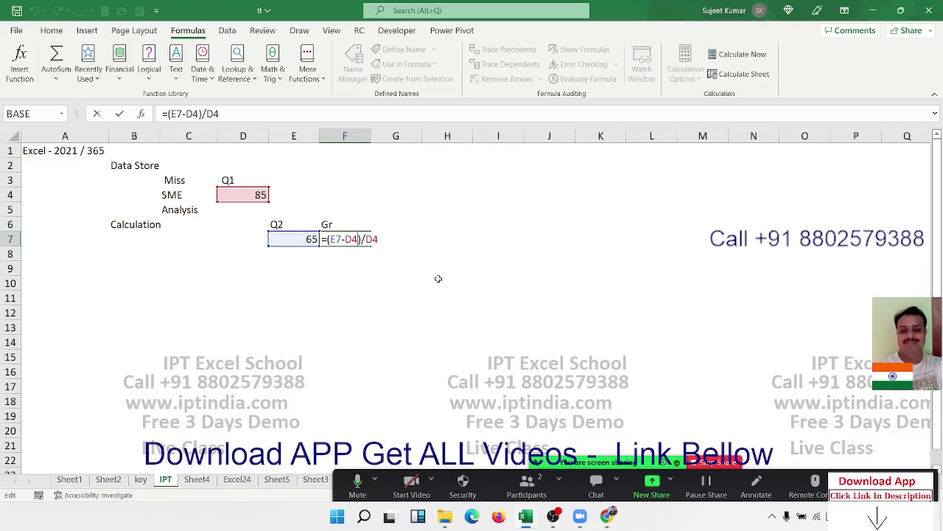
key(Return)
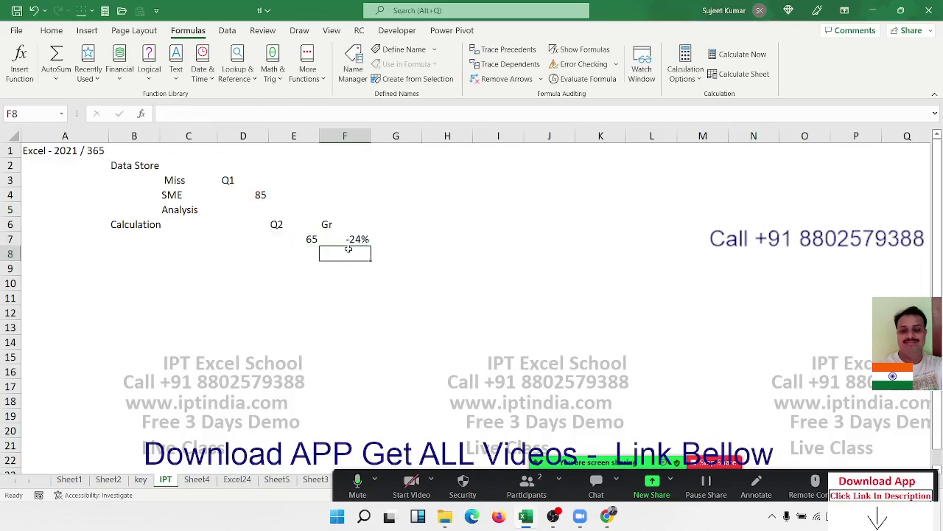
Step: Select B9 and clear the stray characters accidentally typed into it
click(137, 264)
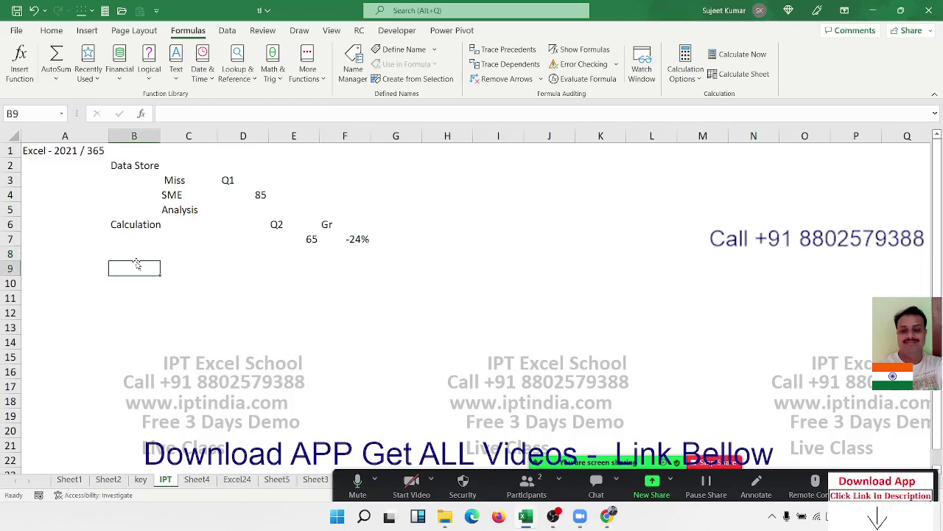
text(a)
key(BackSpace)
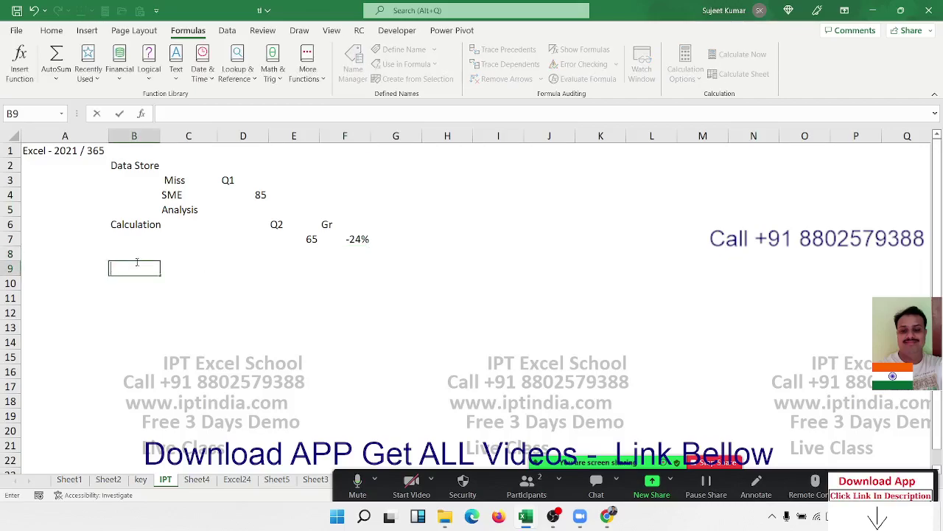
text(aN)
key(BackSpace)
key(BackSpace)
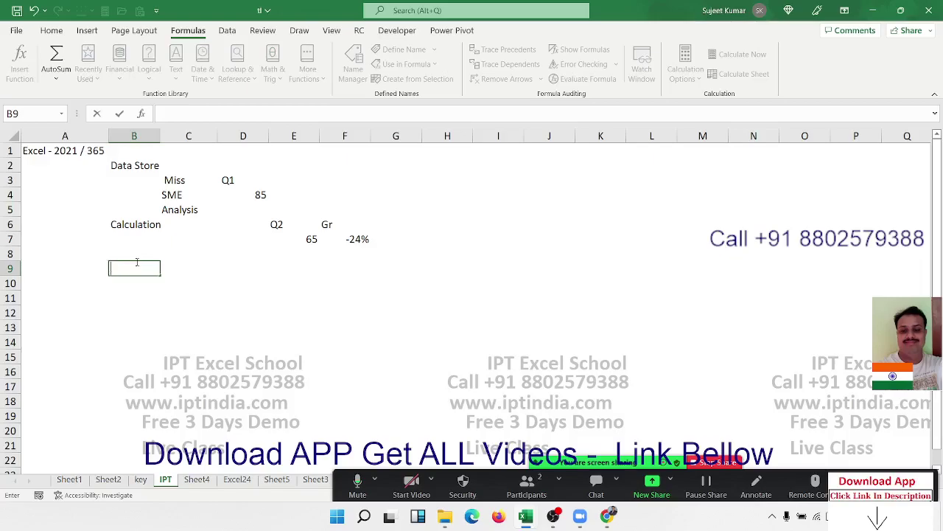
right_click(137, 266)
key(Escape)
text(`)
key(BackSpace)
Step: Type 'Data Analysis / Repersentation' into B9, correcting typos, and commit it
text(Da)
text(ta A)
text(nalys)
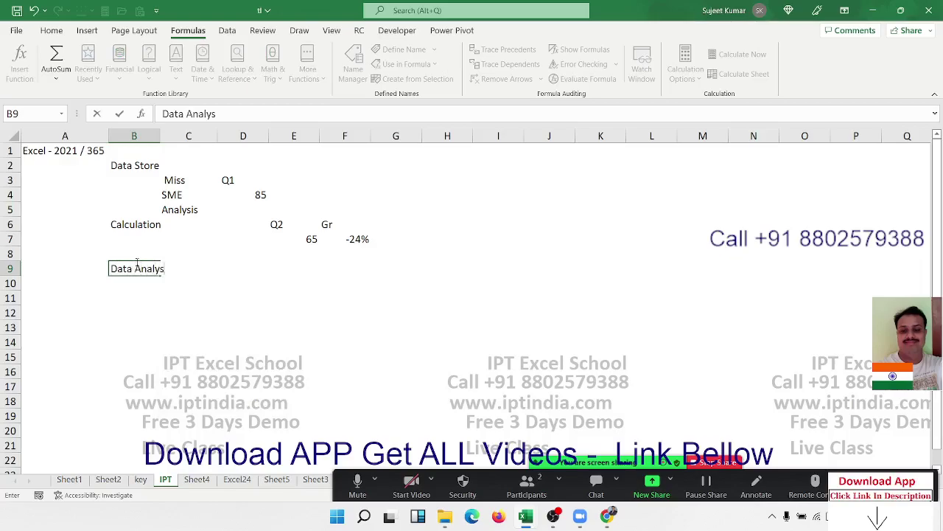
text(is /)
text( Repers)
text(e)
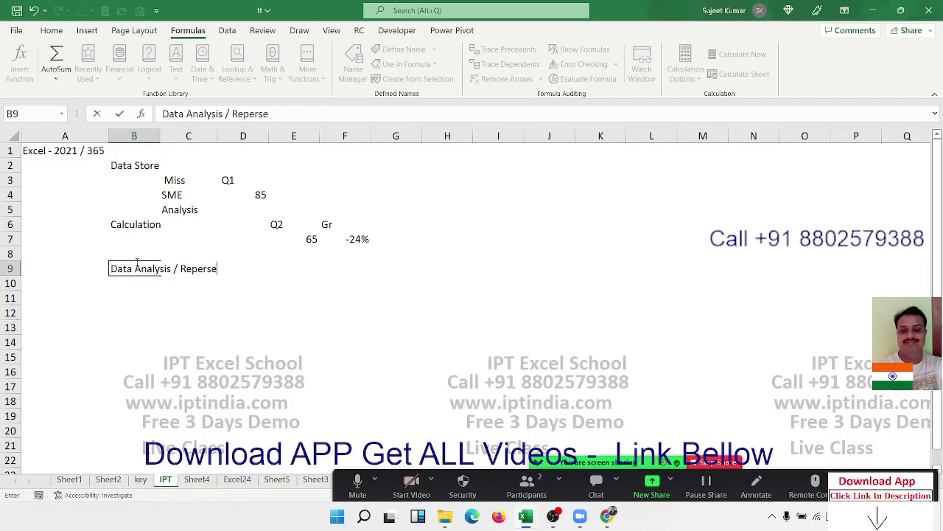
text(nta)
key(BackSpace)
text(at)
text(tion)
key(BackSpace)
key(BackSpace)
key(BackSpace)
key(BackSpace)
text(ion)
key(Return)
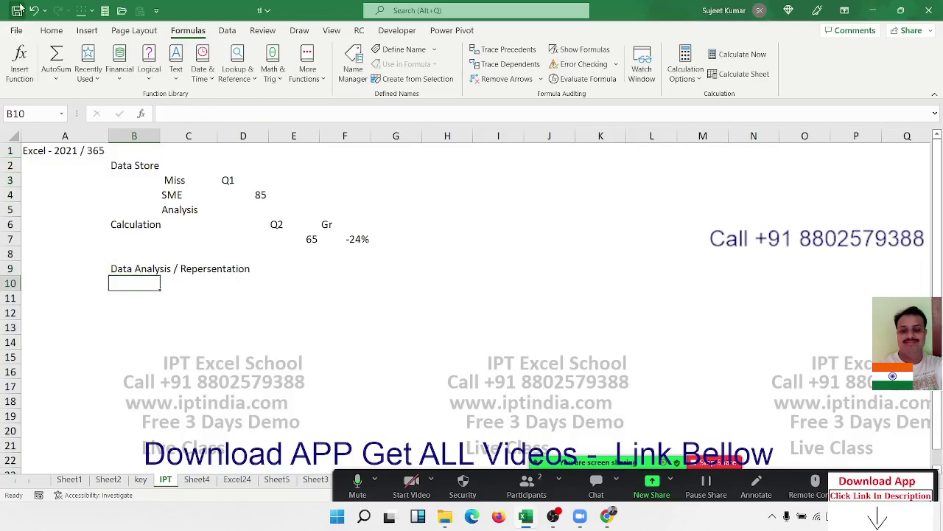
Step: Reopen the Sales_Dah workbook from the File menu's Recent list
click(13, 33)
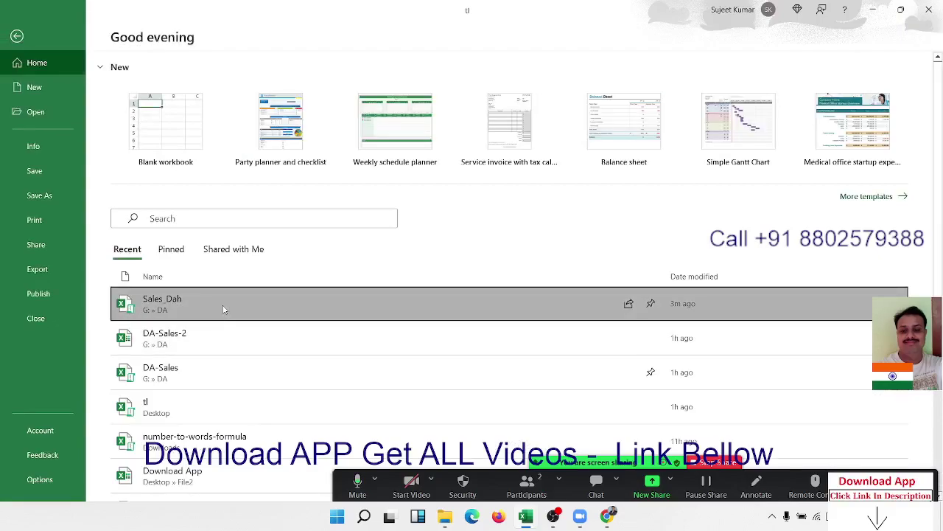
click(218, 303)
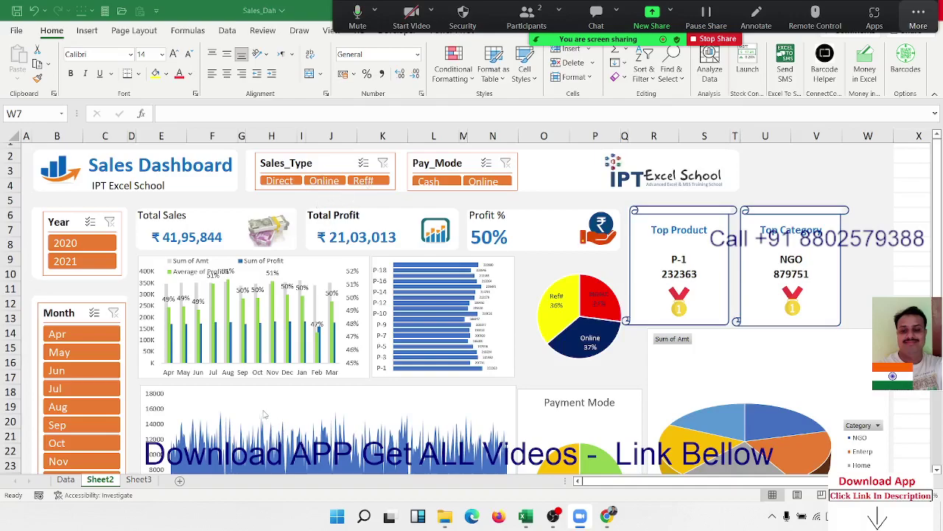
click(68, 479)
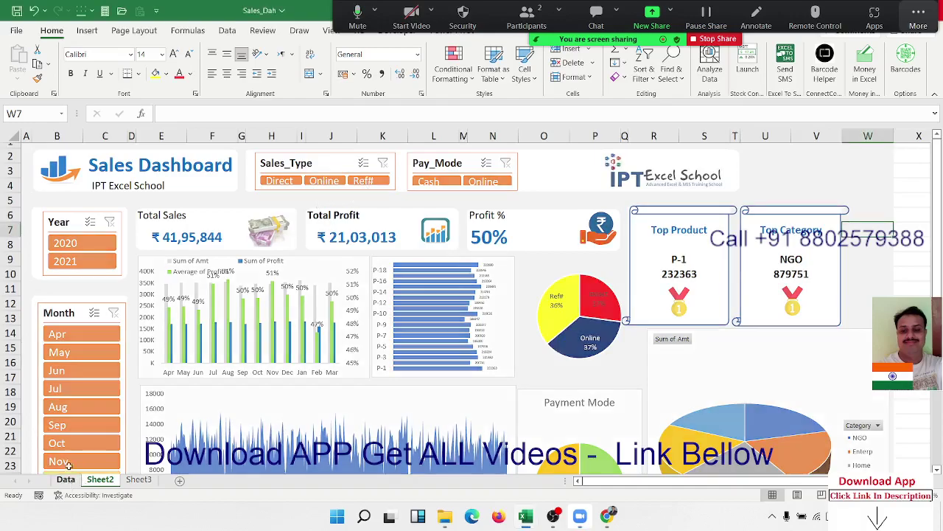
click(143, 270)
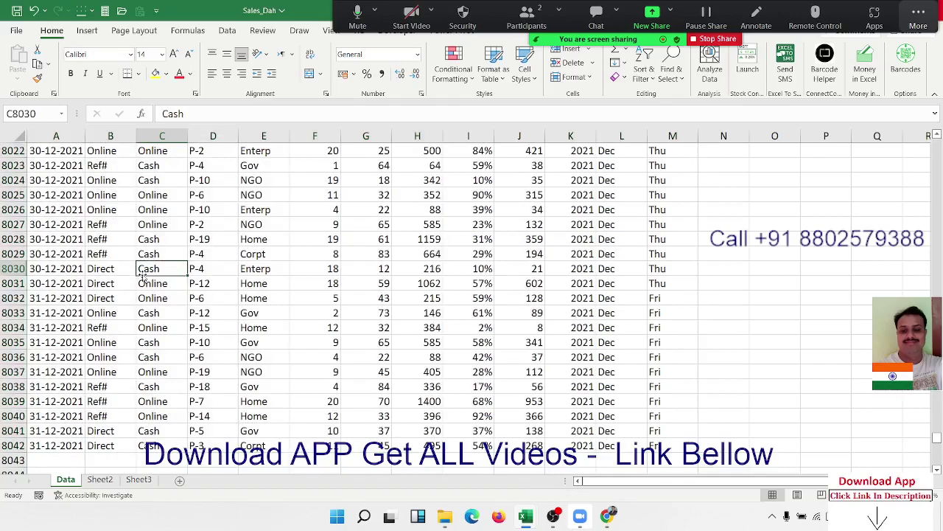
key(ctrl+Up)
key(Left)
key(Left)
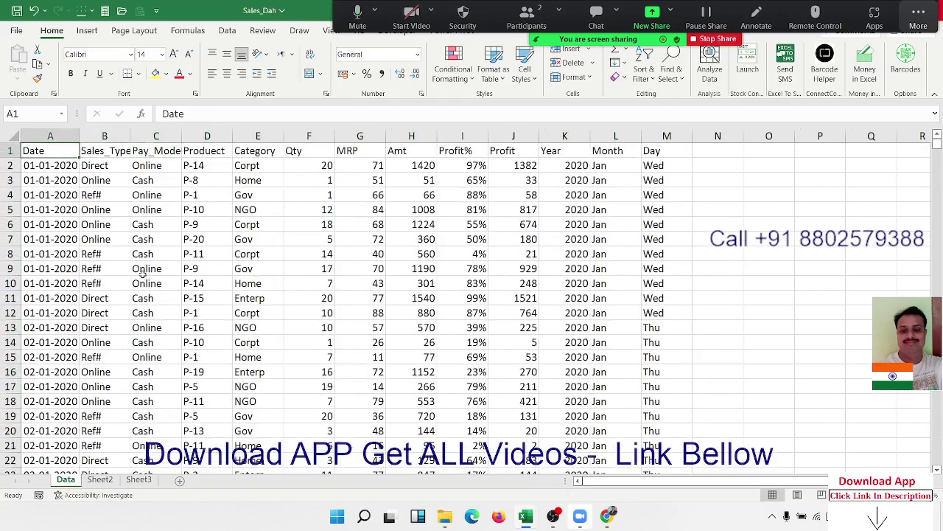
key(Right)
key(Right)
key(Right)
key(Right)
key(Right)
key(Right)
key(Right)
key(Right)
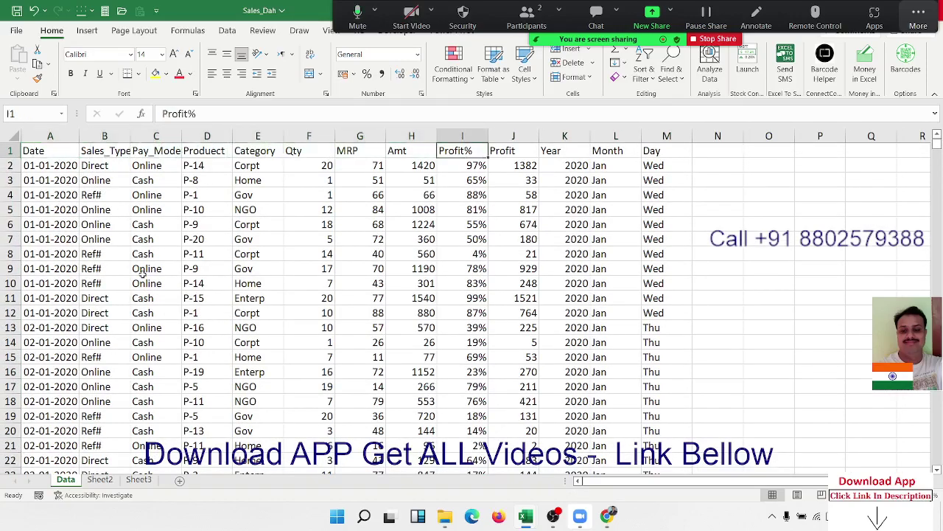
key(Right)
key(Right)
key(Right)
key(Down)
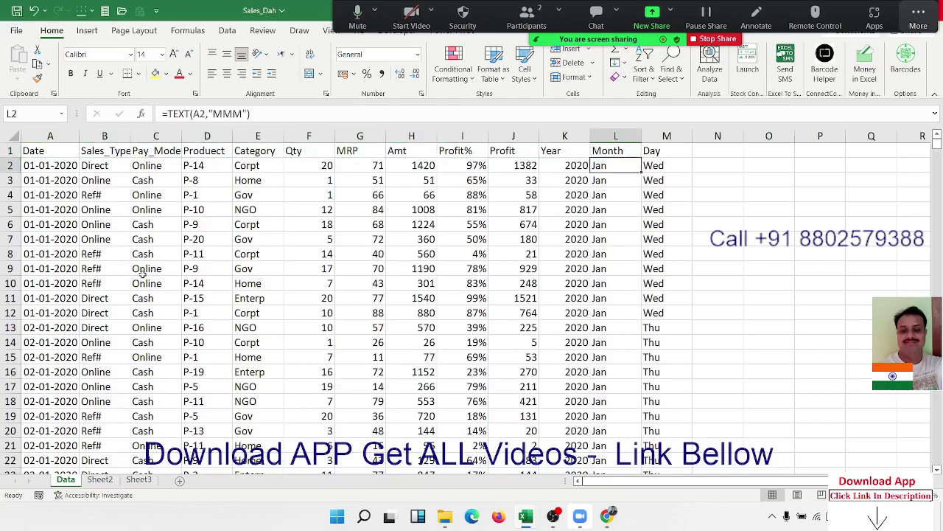
key(Down)
key(Down)
key(Down)
key(Left)
key(Left)
key(Left)
key(Down)
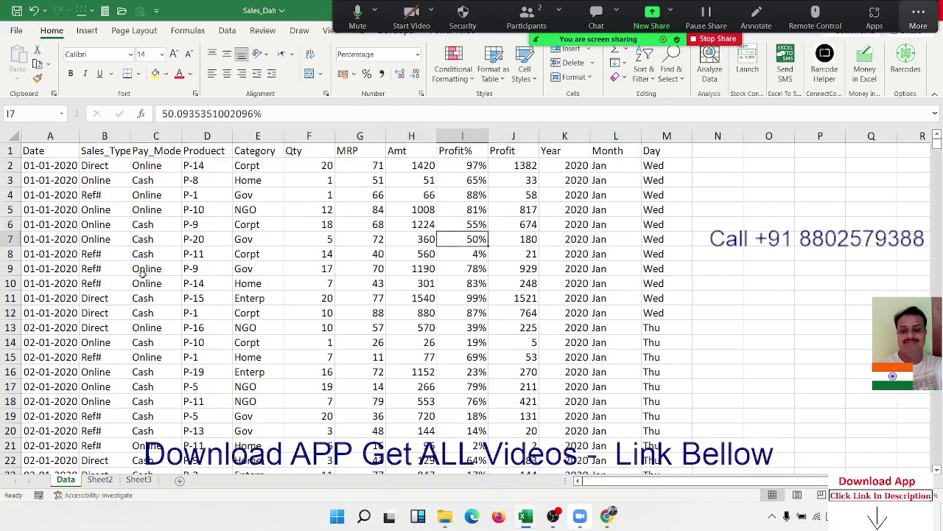
key(Down)
key(Down)
key(Down)
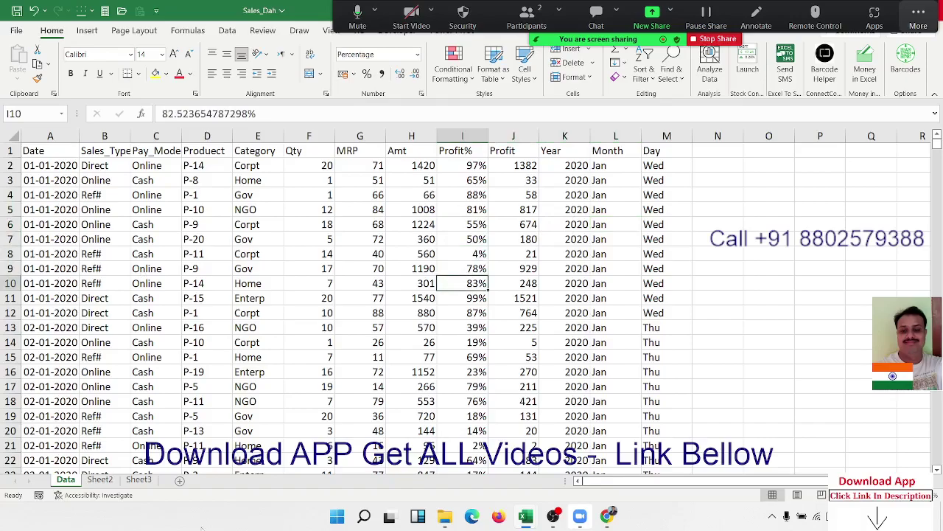
click(100, 479)
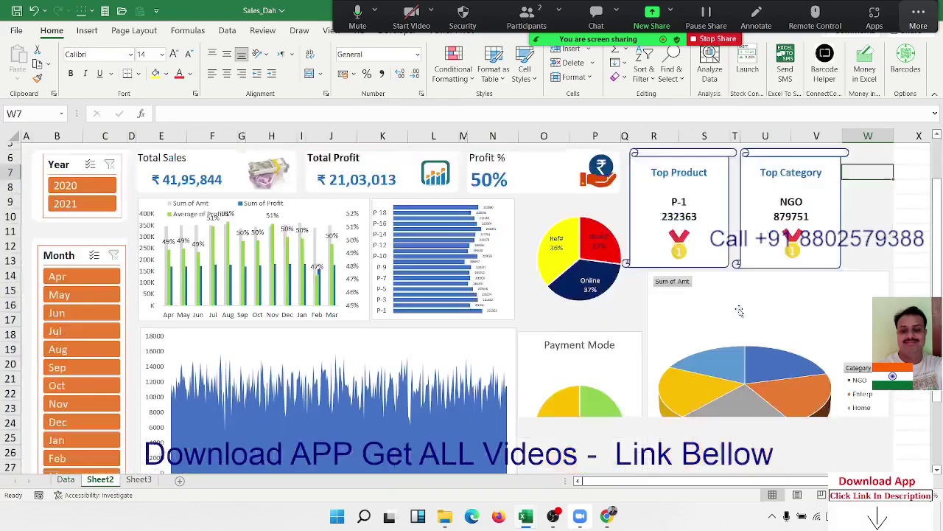
Step: Check the formulas behind Total Sales, Total Profit, Profit %, Top Product and Top Category
scroll(740, 310, down, 5)
scroll(739, 311, up, 7)
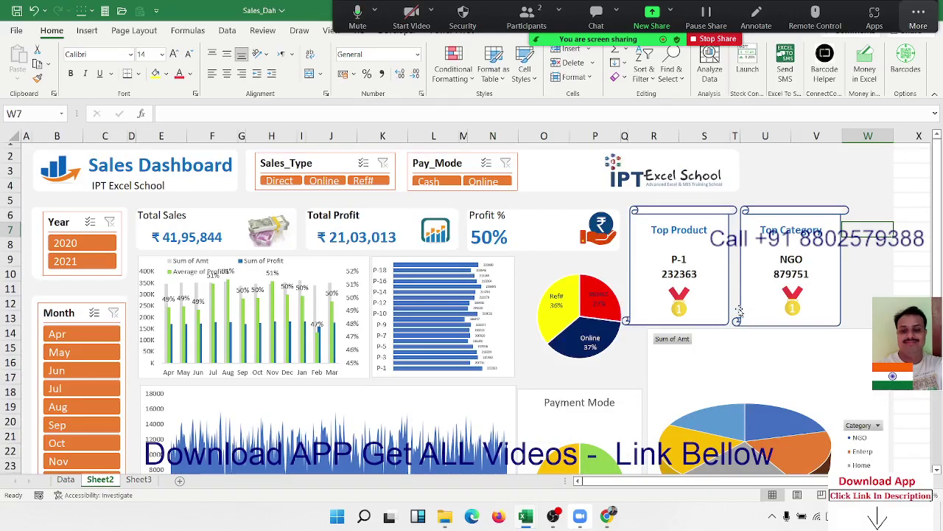
click(177, 236)
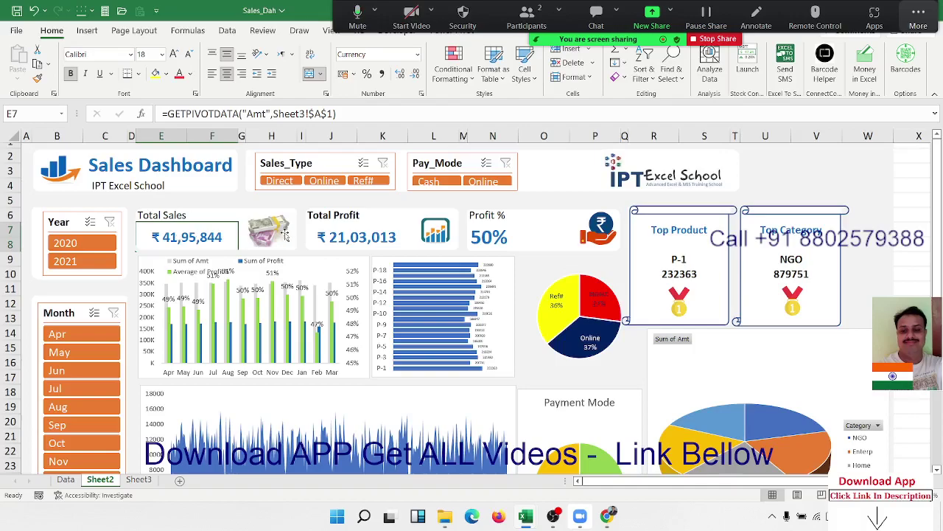
click(356, 241)
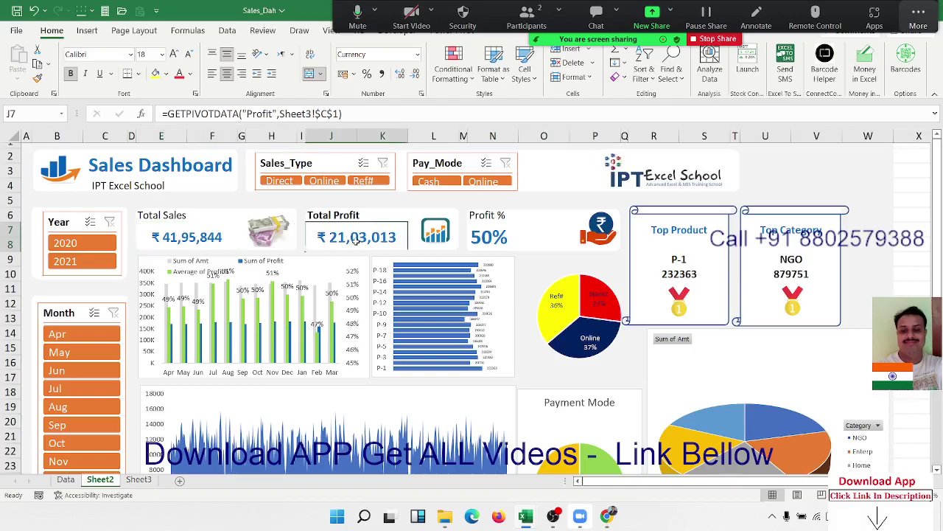
click(472, 236)
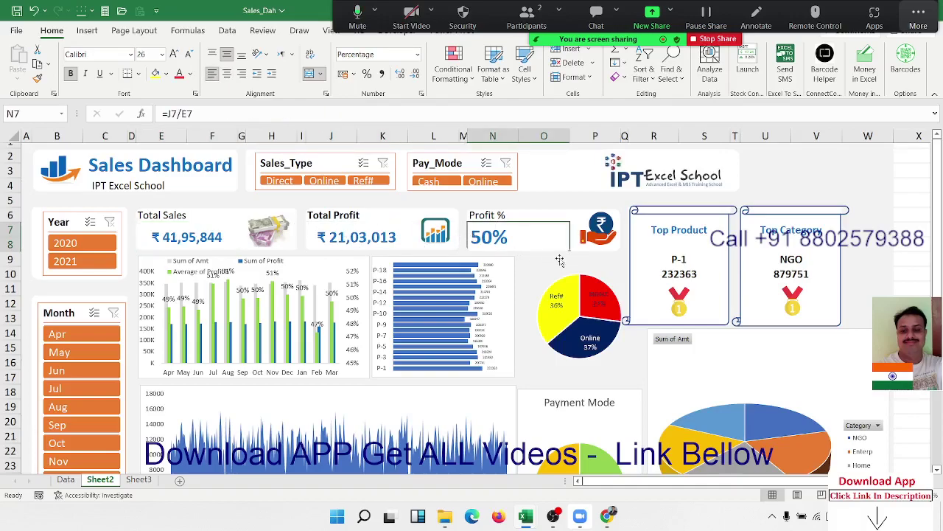
click(663, 263)
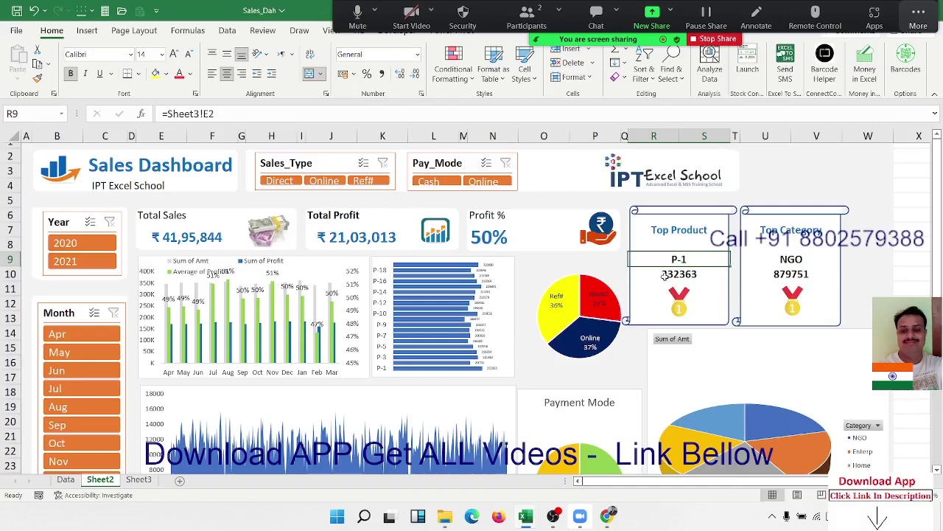
click(657, 275)
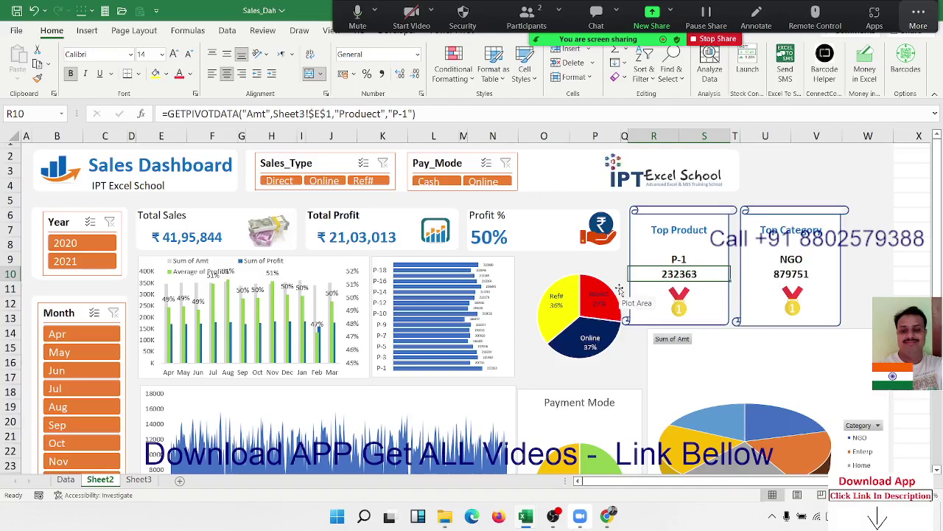
click(771, 278)
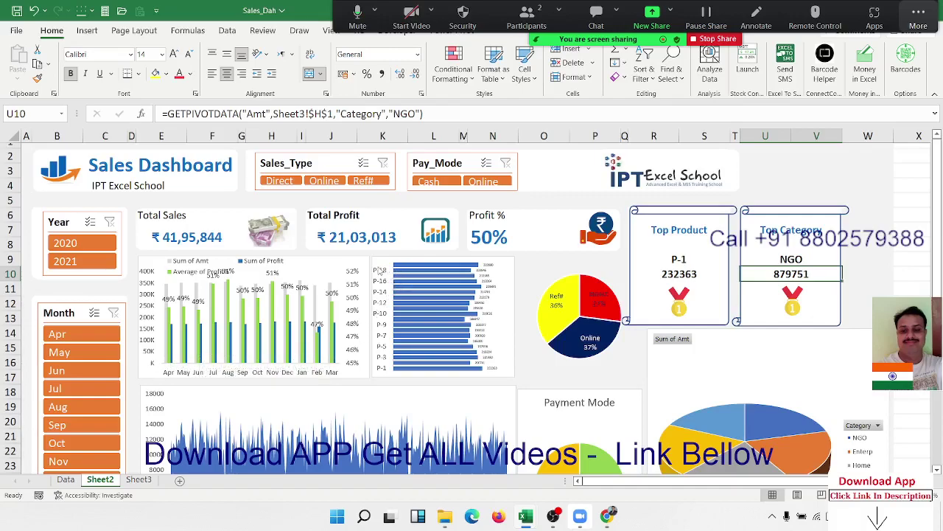
scroll(376, 419, down, 1)
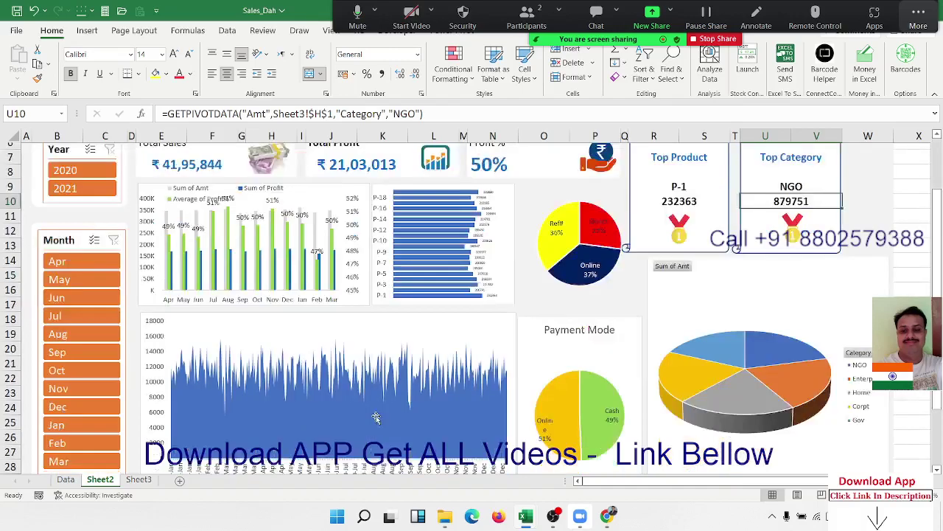
scroll(238, 418, down, 2)
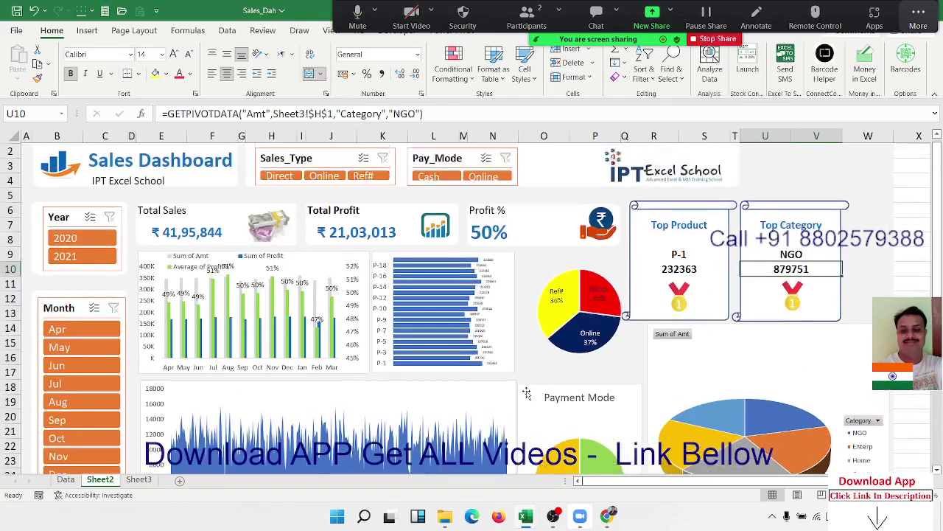
scroll(622, 385, up, 3)
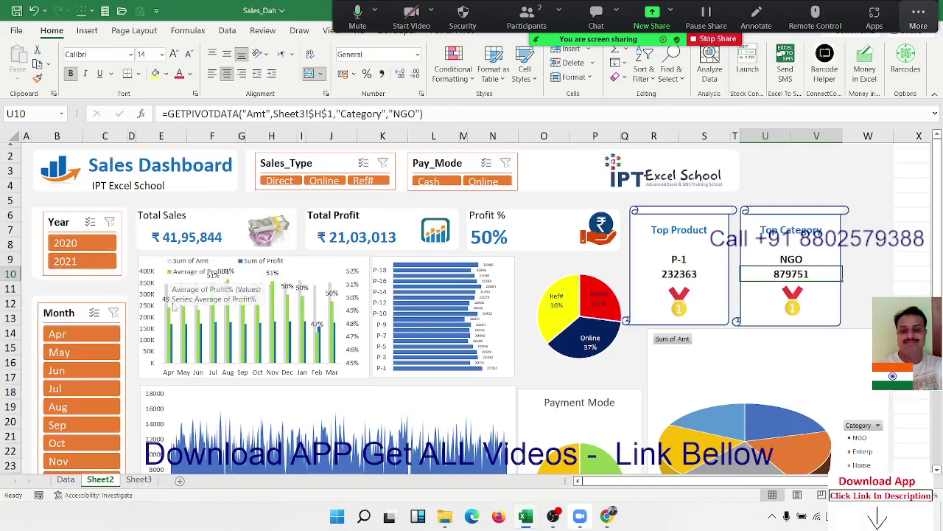
Step: View Sheet3 and the Data sheet, peek at the tl workbook, return, and toggle Start
click(140, 480)
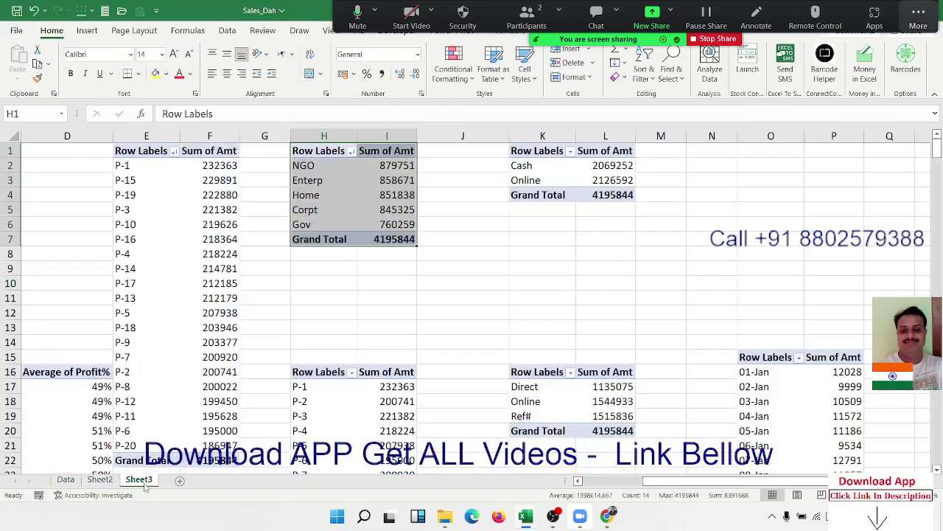
click(65, 480)
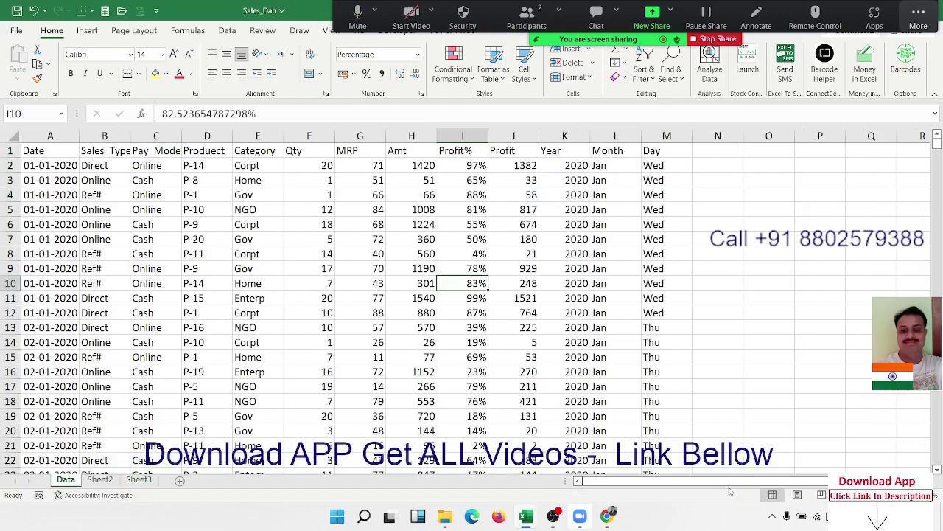
mouse_move(526, 516)
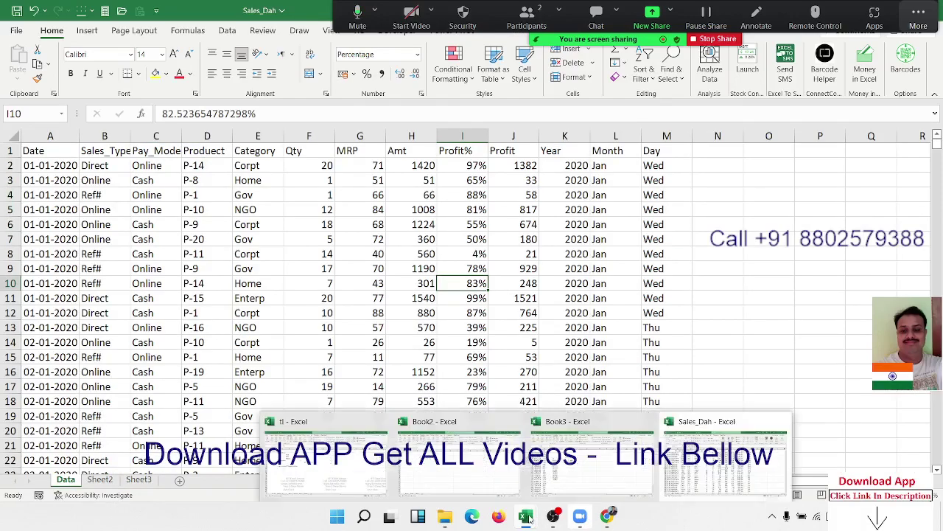
click(379, 427)
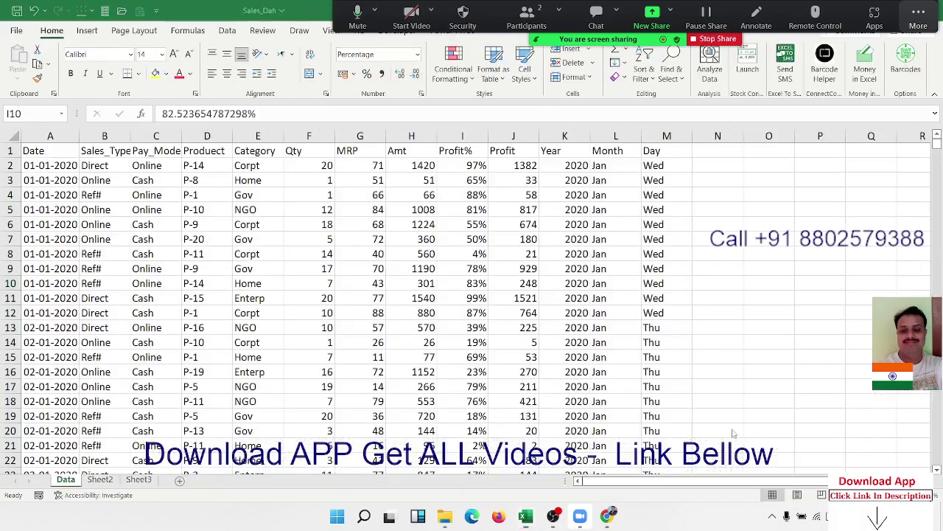
click(743, 465)
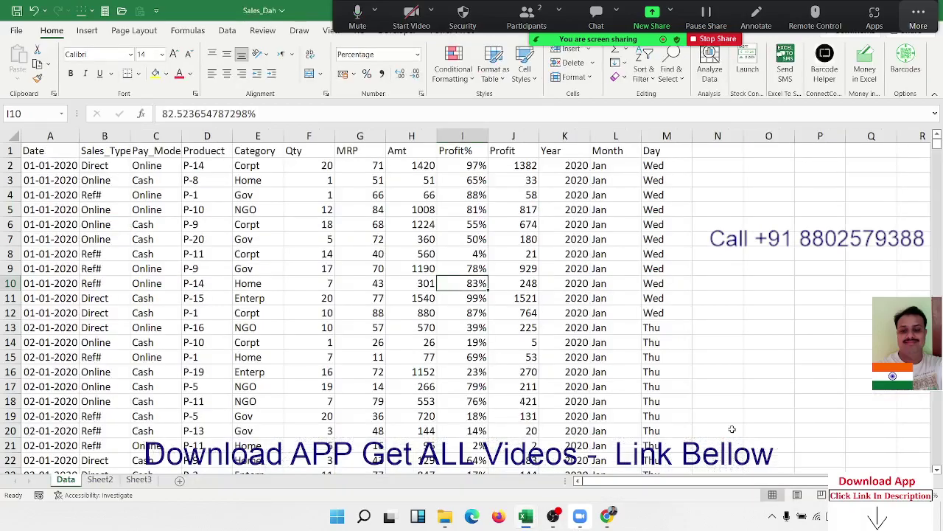
key(super)
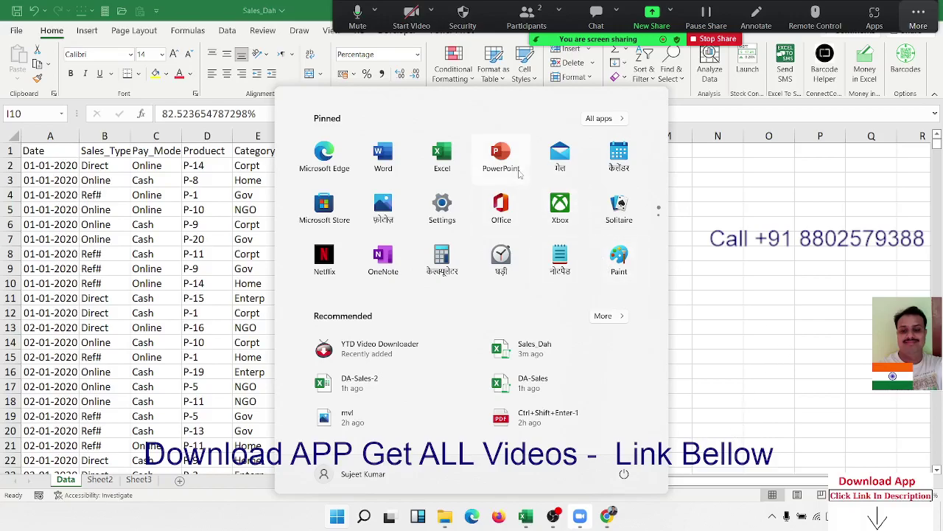
click(8, 282)
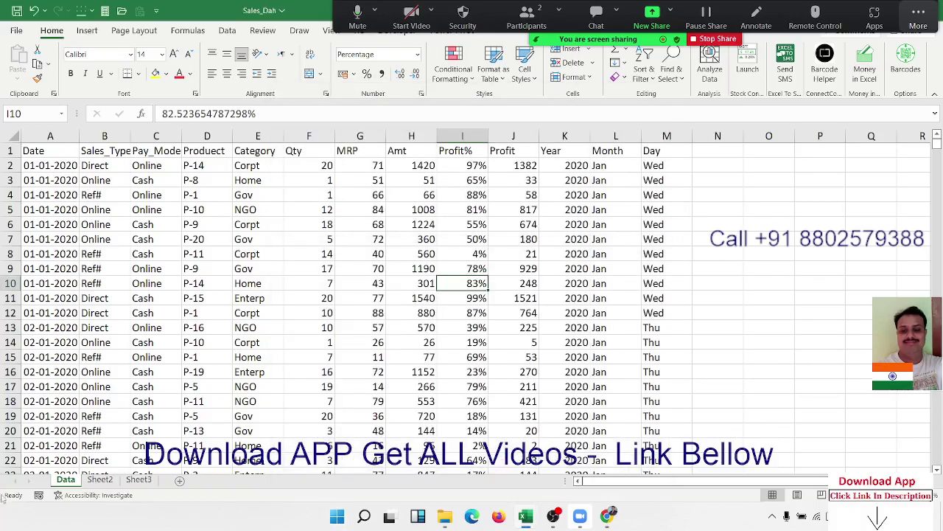
Step: Open Sheet2 to show the Sales Dashboard with Top Category NGO at 879751
click(99, 480)
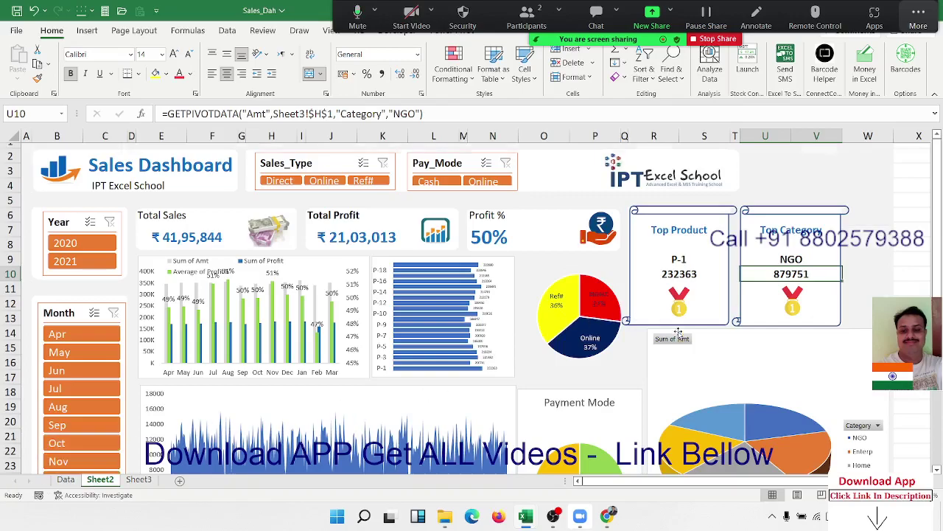
Step: Filter the Year slicer to 2020, then clear the filter to bring back 2021
scroll(678, 333, down, 7)
scroll(678, 333, up, 7)
click(107, 246)
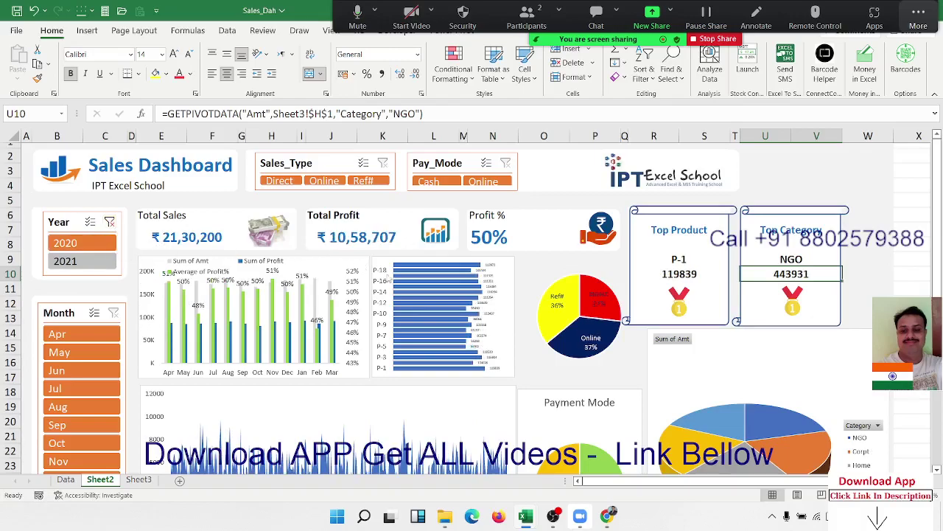
click(109, 223)
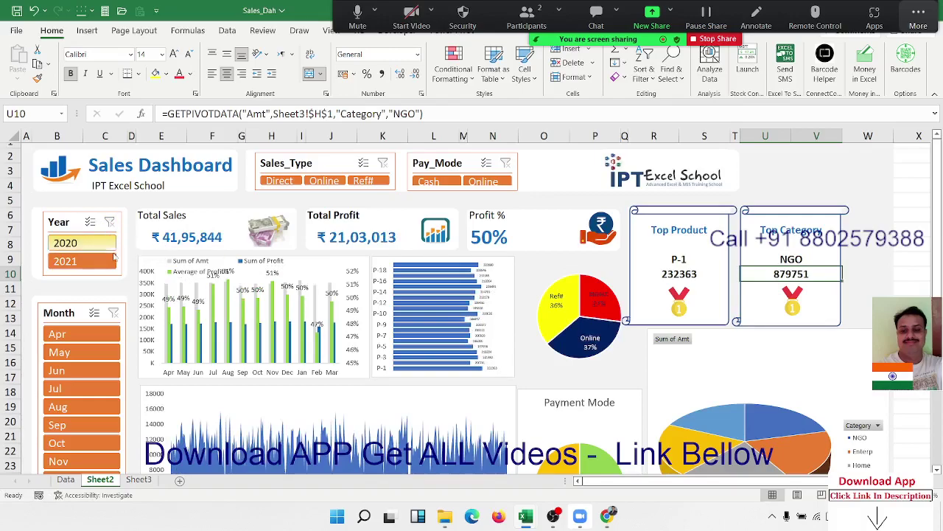
scroll(125, 291, down, 3)
scroll(126, 292, up, 3)
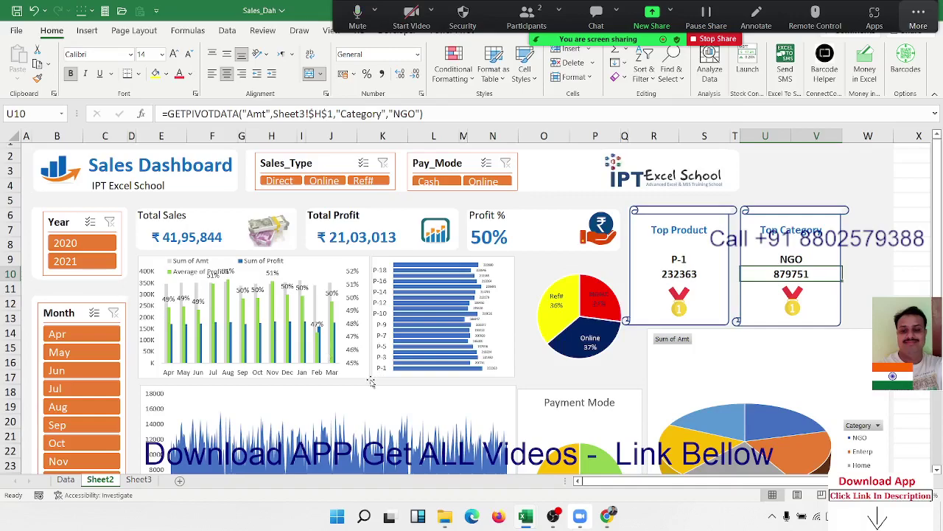
mouse_move(525, 516)
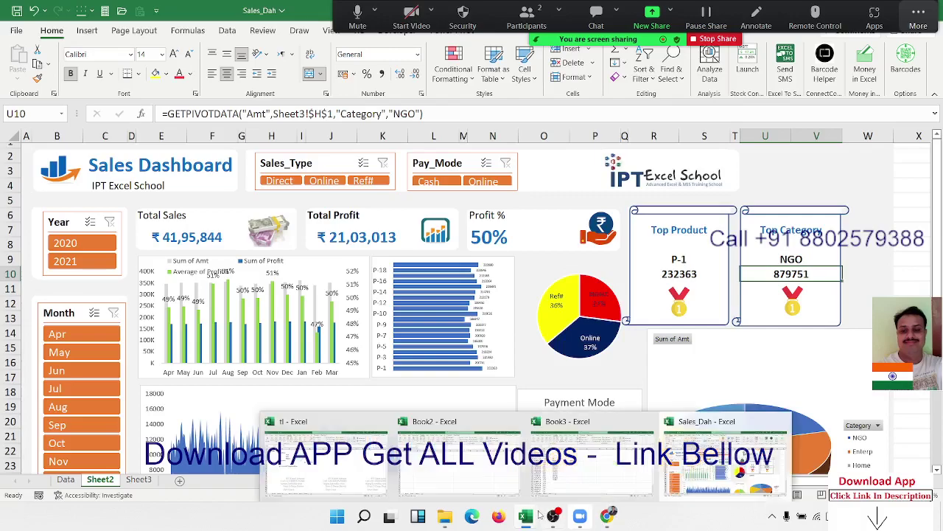
Step: In the tl workbook, enter 'Sharing' in B11, then minimise to the desktop
click(364, 471)
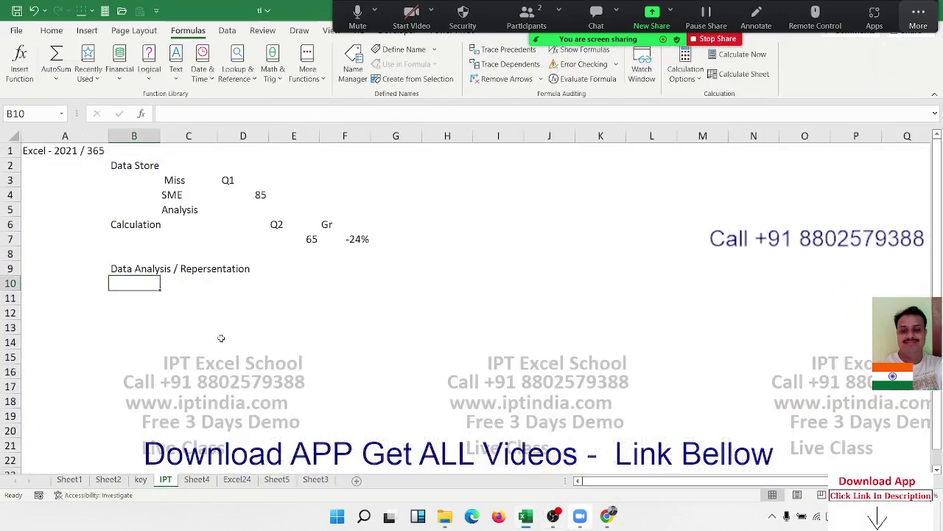
click(140, 298)
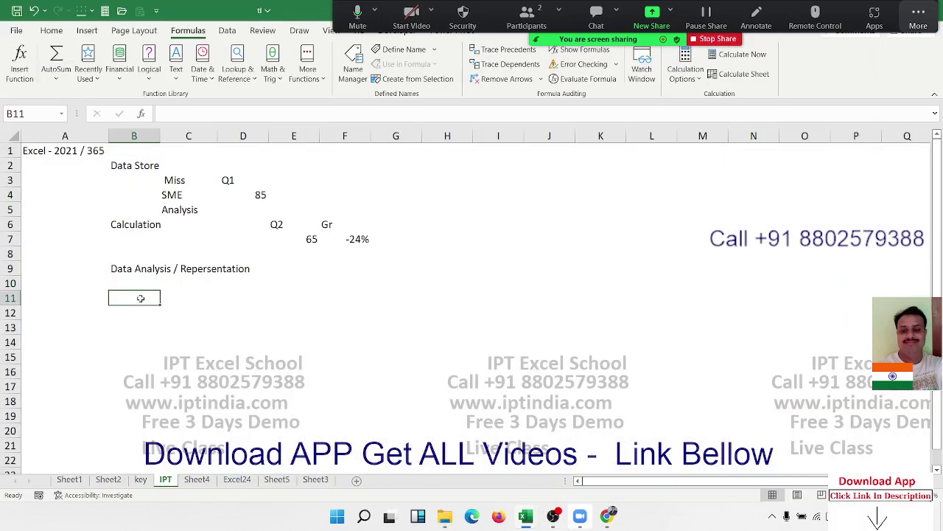
text(Shari)
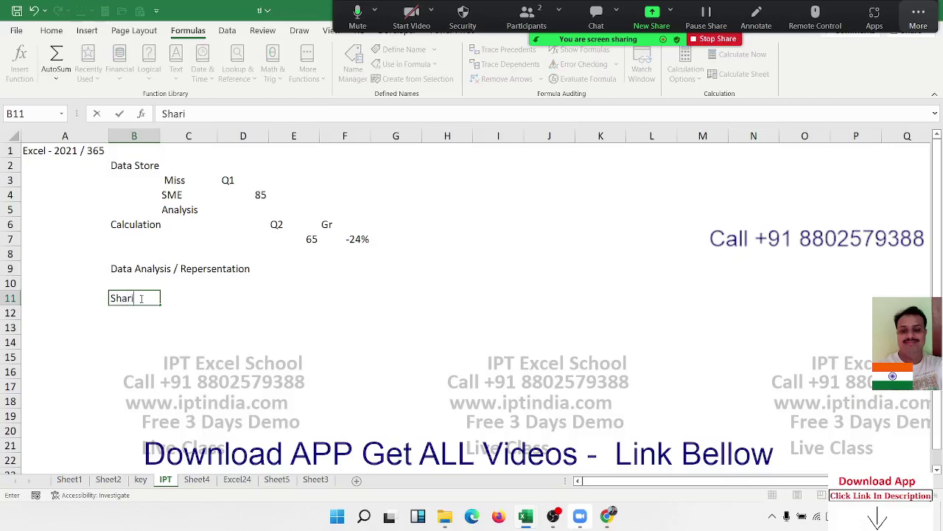
text(ng)
key(Return)
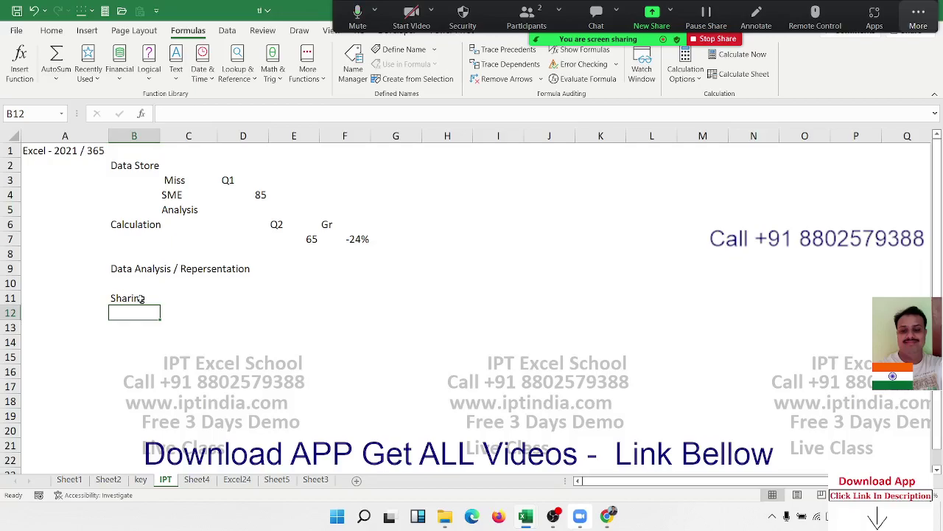
key(super+d)
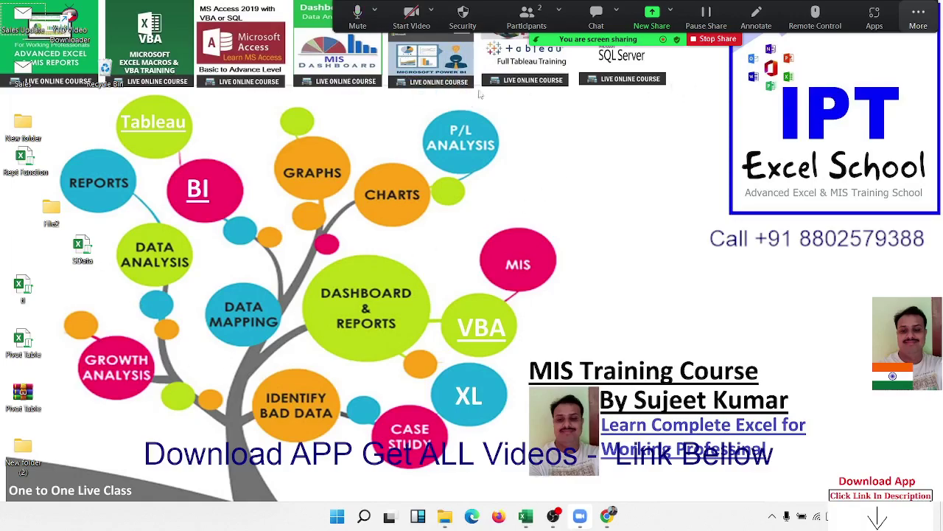
Step: Bring the Sales_Dah dashboard back to the front using the Excel taskbar thumbnails
drag(390, 3, 477, 89)
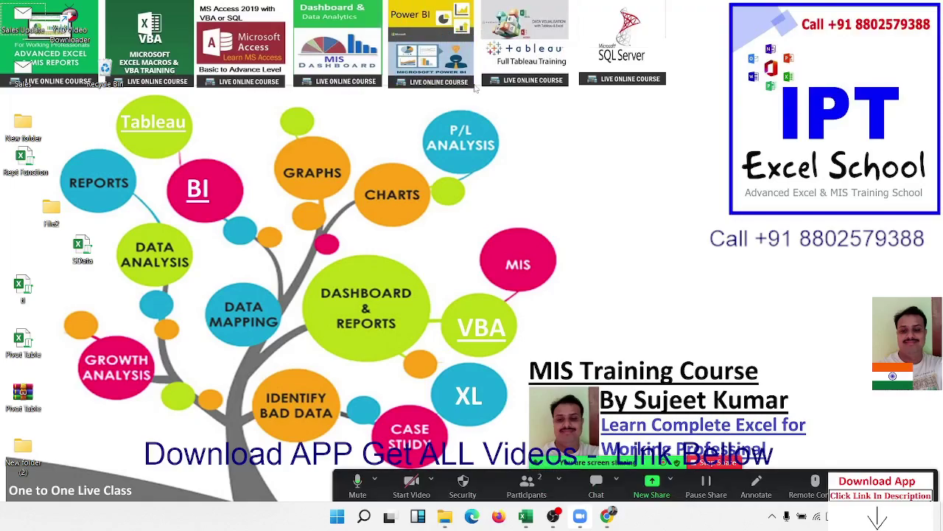
drag(489, 22, 519, 94)
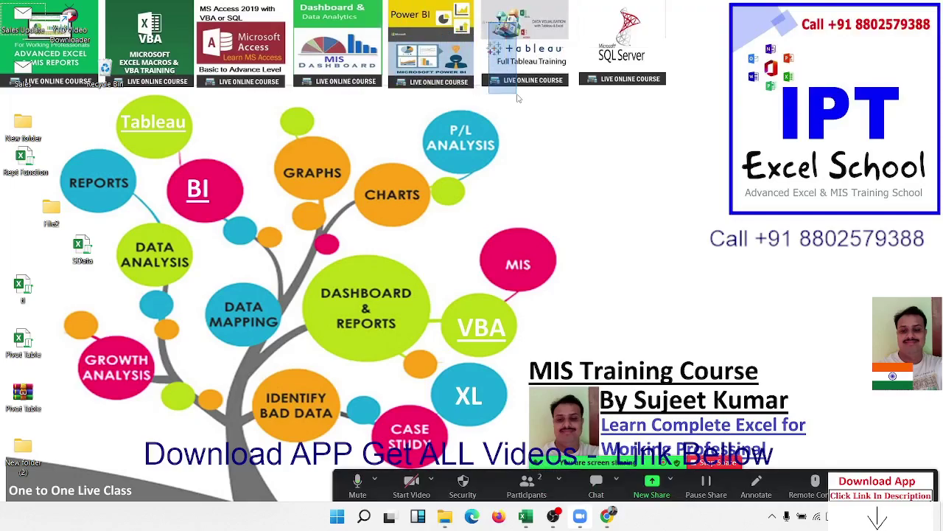
drag(46, 46, 96, 9)
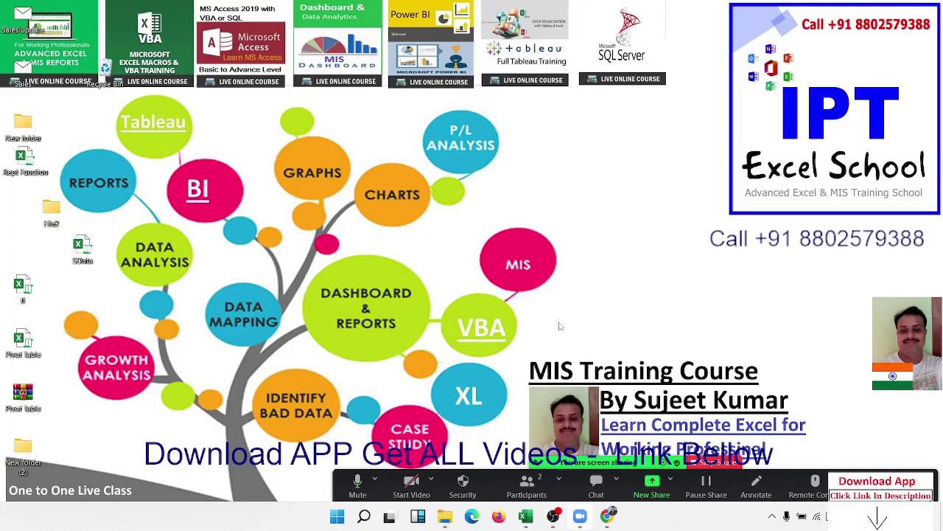
click(526, 515)
click(701, 449)
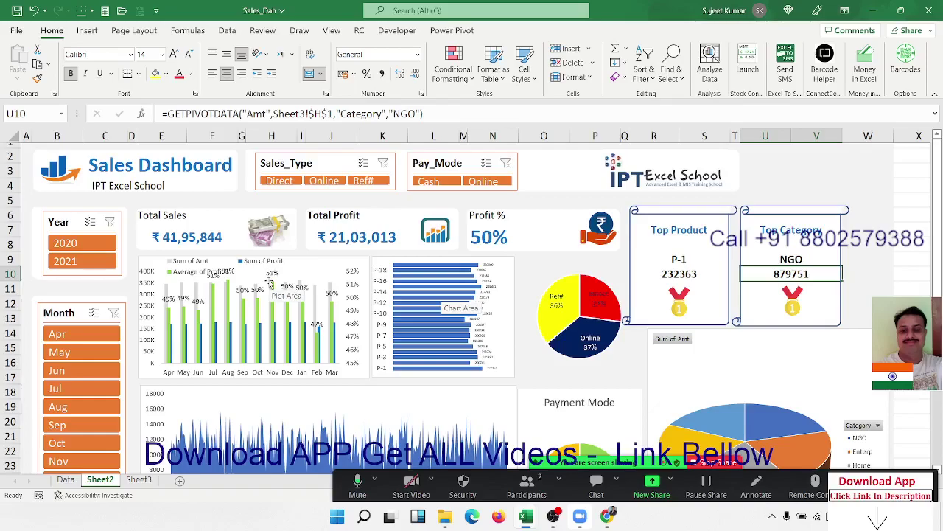
Step: Scroll through the Sales_Dah dashboard, then minimise Excel to show the desktop
scroll(409, 314, down, 3)
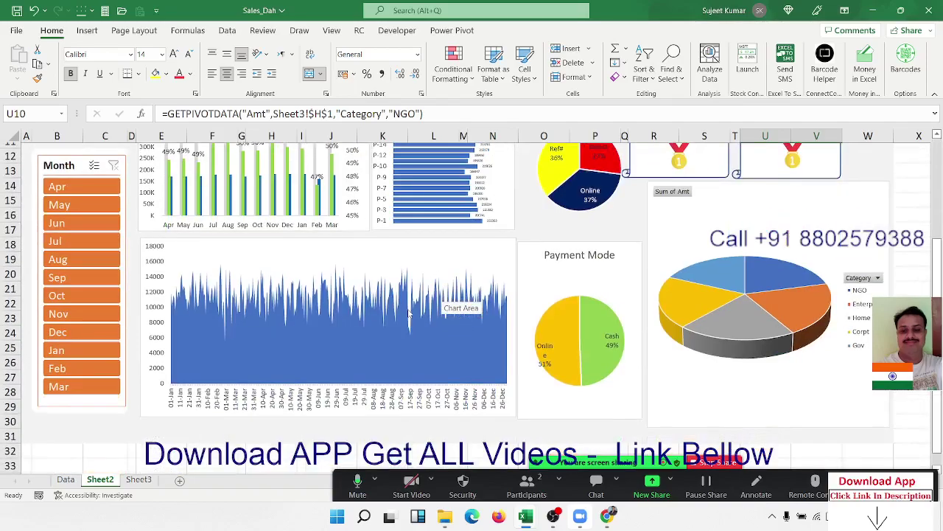
scroll(409, 314, up, 3)
click(873, 10)
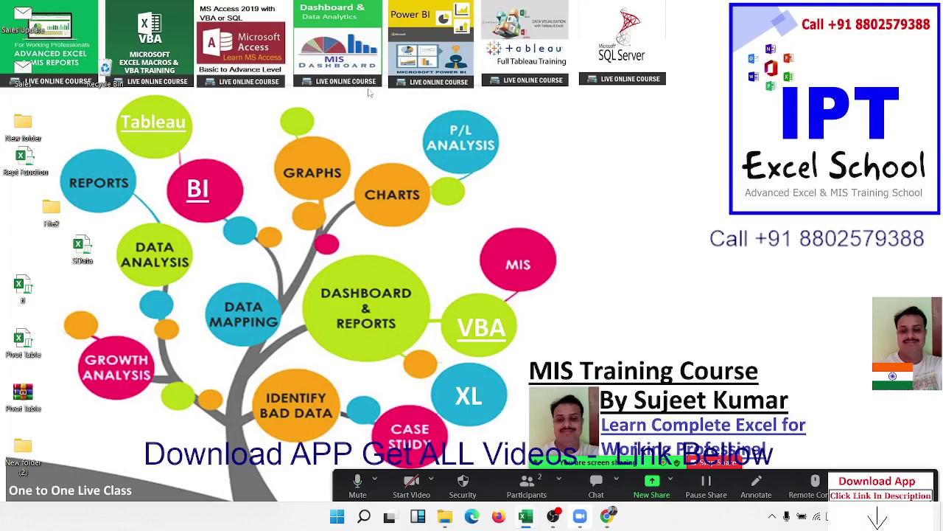
Step: Restore the Chrome window showing the Advanced_Excel_With_Formulas PDF
drag(379, 89, 472, 90)
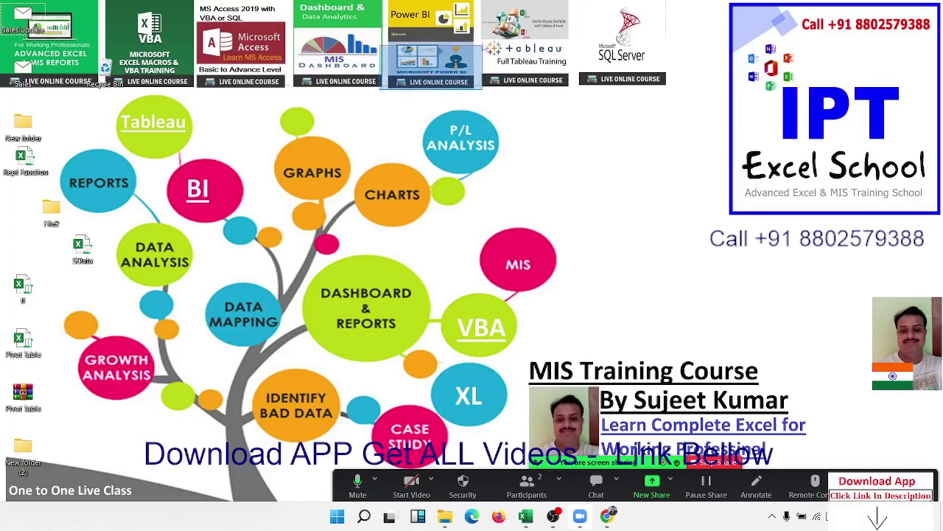
drag(474, 93, 478, 19)
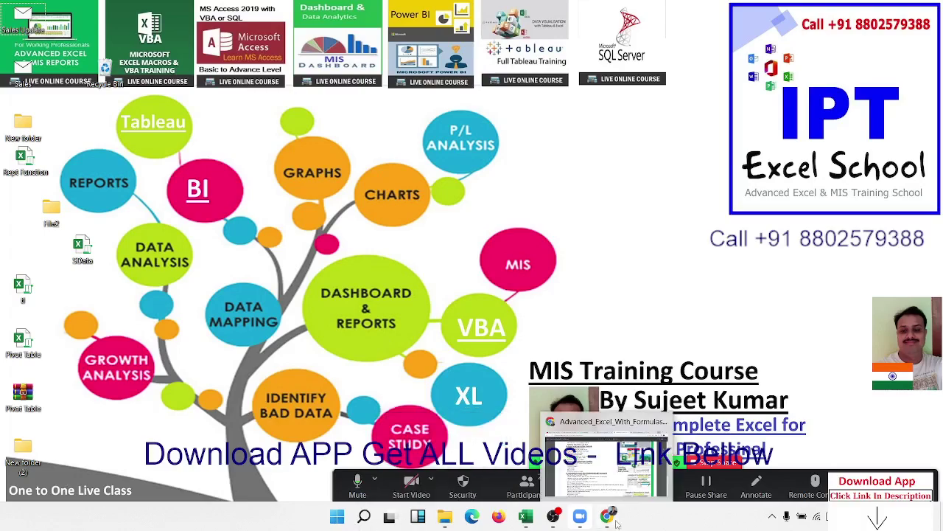
mouse_move(608, 516)
click(609, 519)
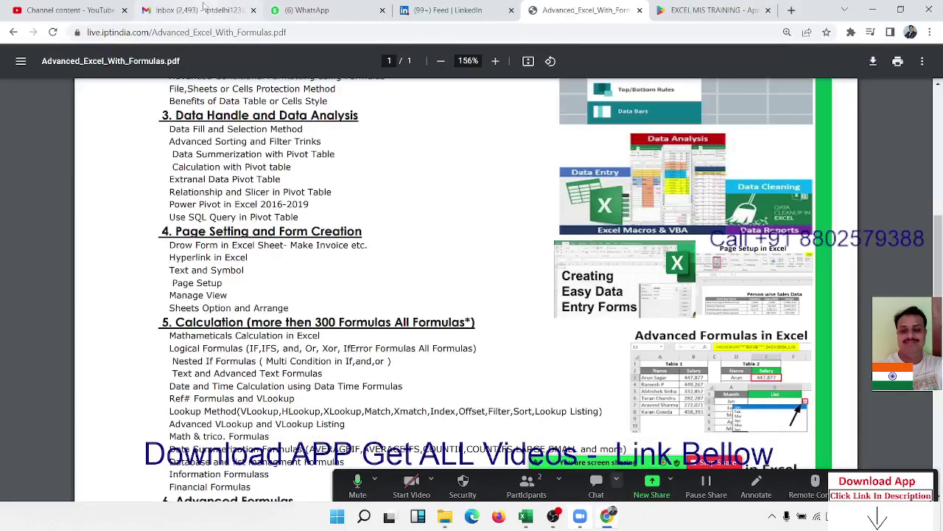
Step: Switch to the Gmail inbox and preview the copy and paste.xlsm attachment
click(203, 10)
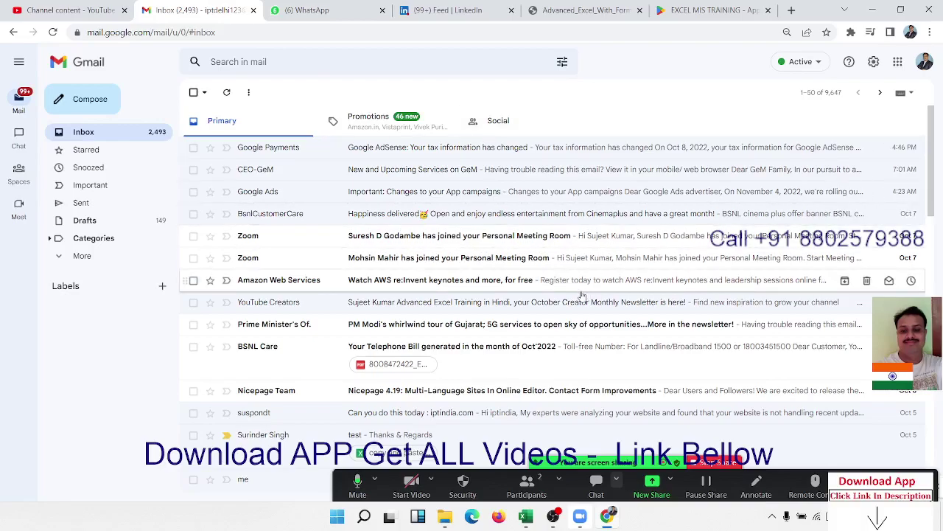
scroll(582, 296, down, 3)
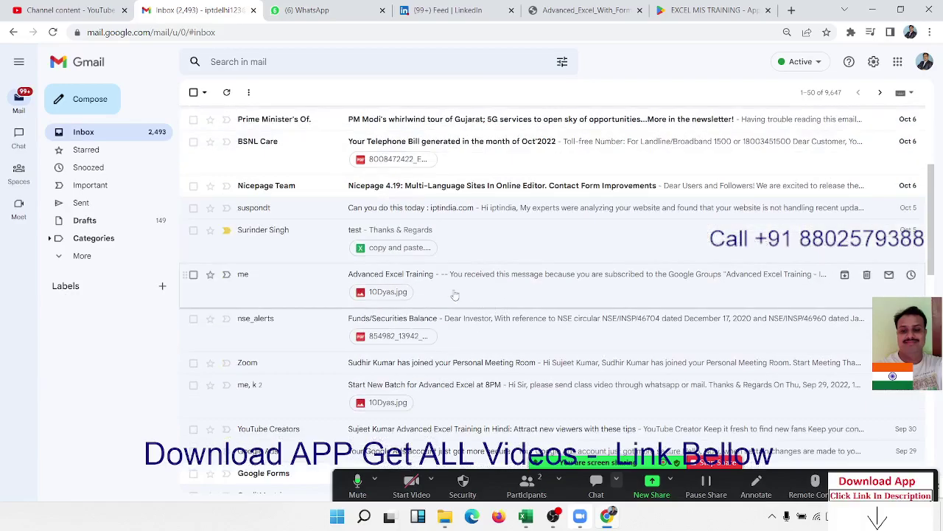
click(407, 251)
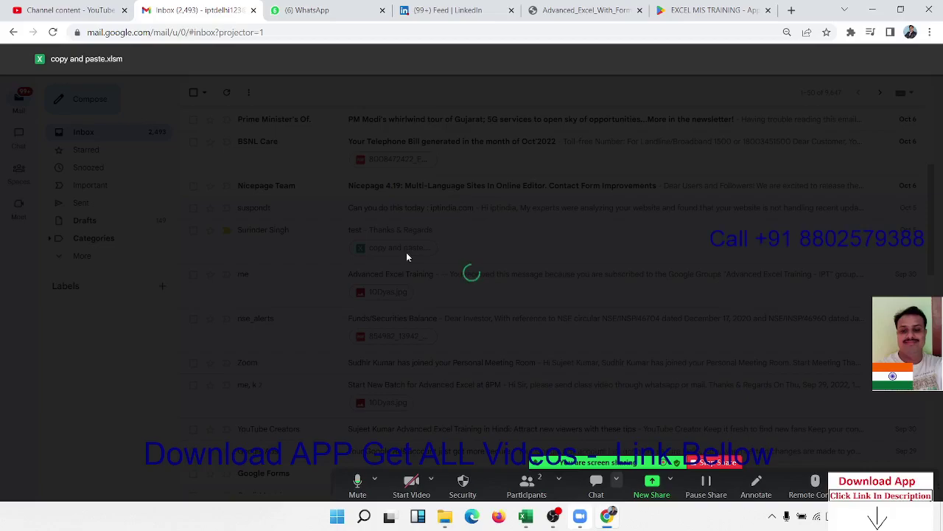
mouse_move(525, 517)
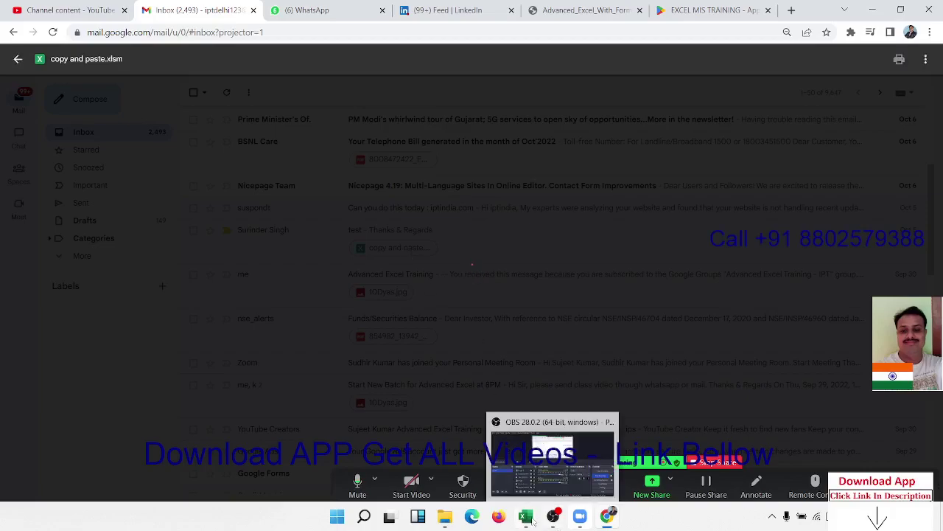
Step: Return to Excel's IPT sheet, select B2:H12 from Data Store to Sharing, then deselect at A12
click(350, 472)
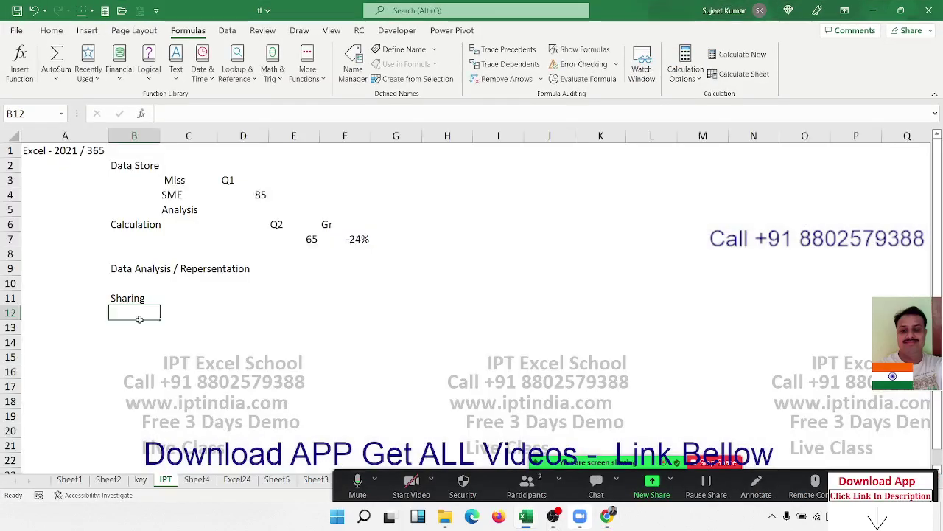
mouse_move(136, 315)
mouse_down()
mouse_move(447, 217)
mouse_move(437, 162)
mouse_up()
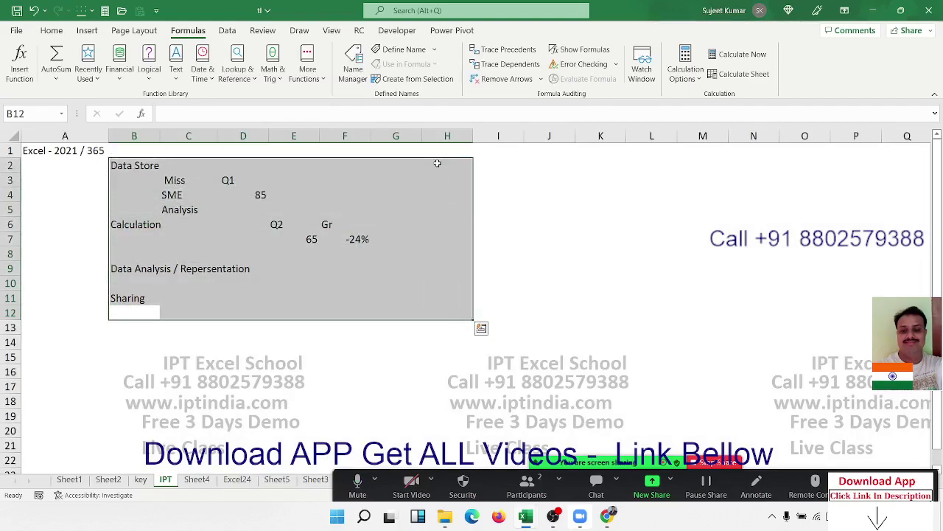
click(58, 315)
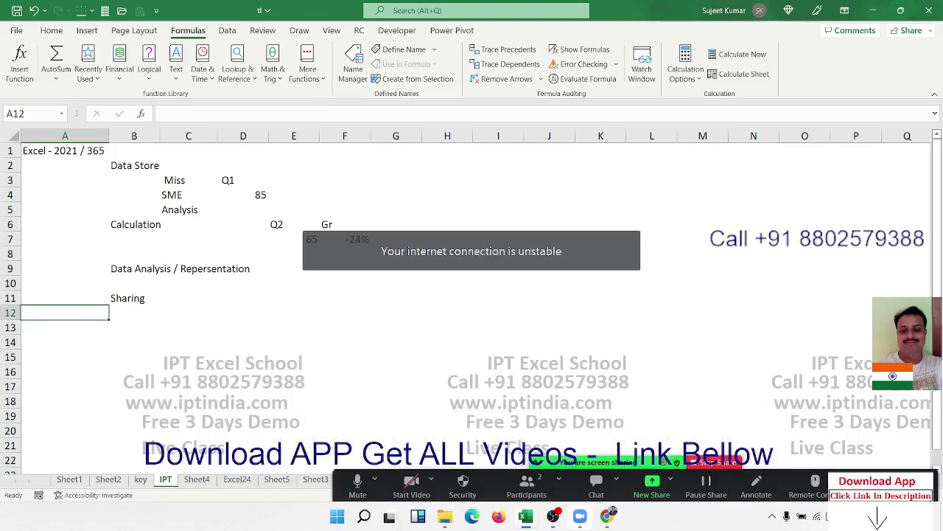
Step: Switch the Wi-Fi connection from IPTM to BSNL-FTTH5g and close the network flyout
click(813, 525)
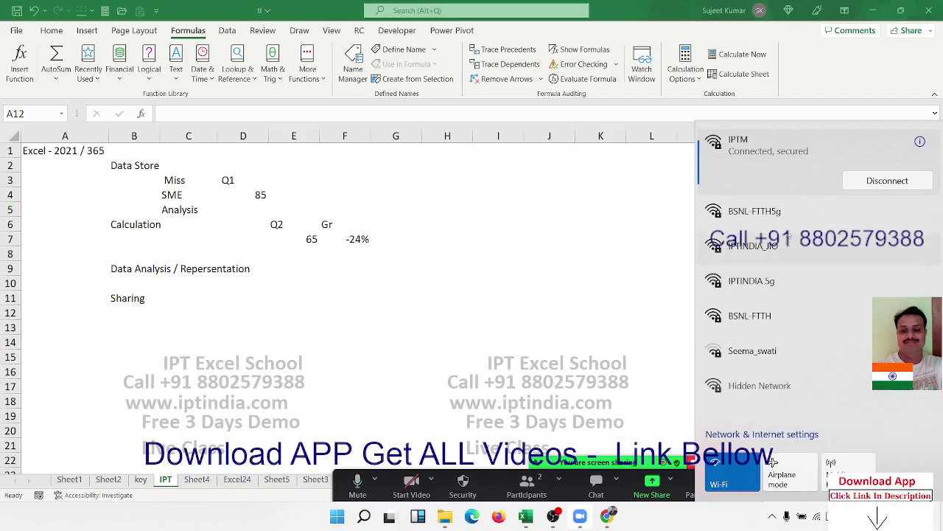
click(804, 221)
click(882, 243)
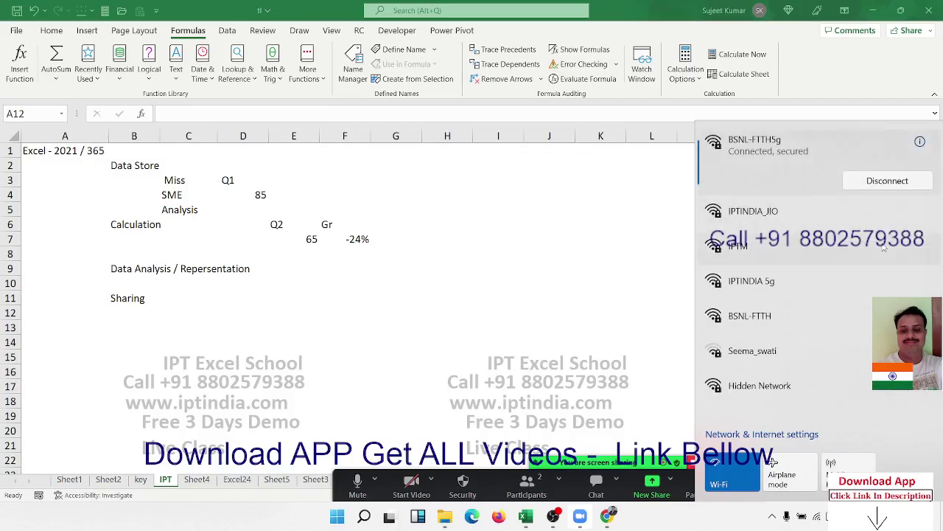
click(553, 276)
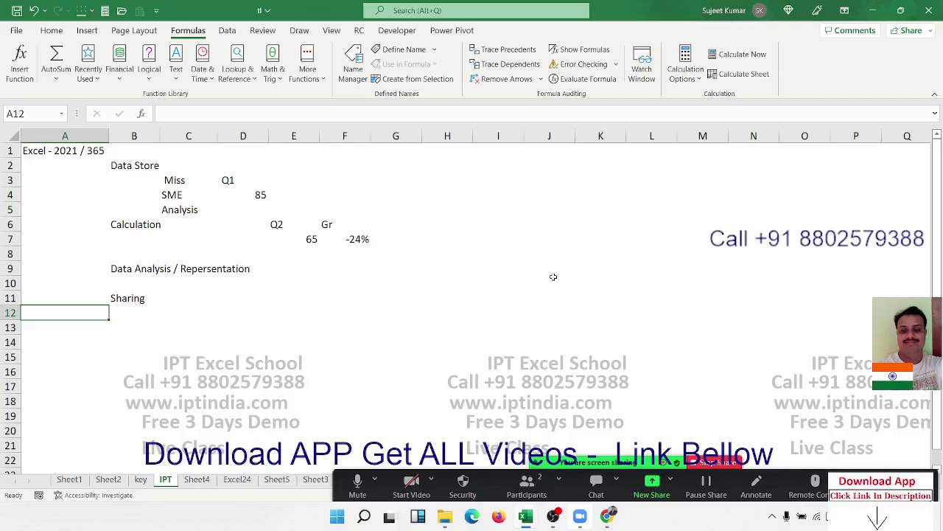
Step: Reopen the recent Sales_Dah workbook and scroll through its Sales Dashboard
click(18, 32)
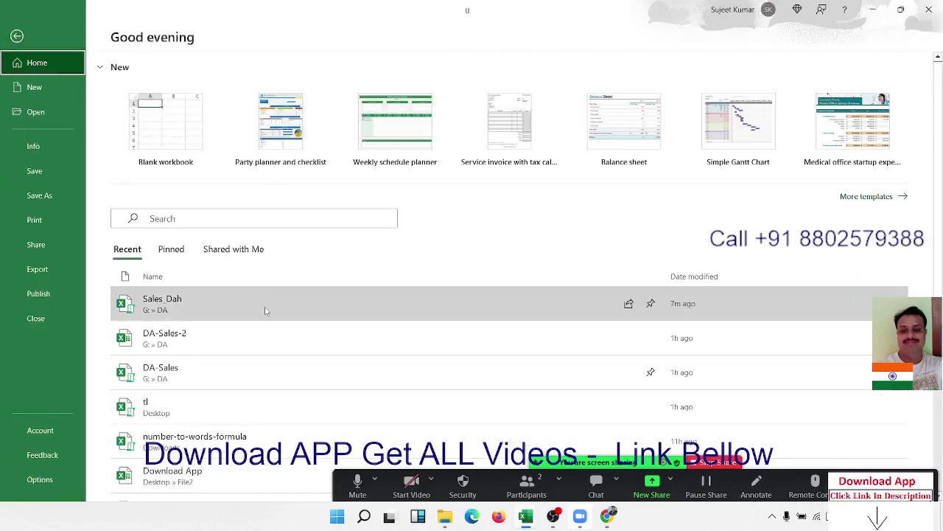
click(266, 311)
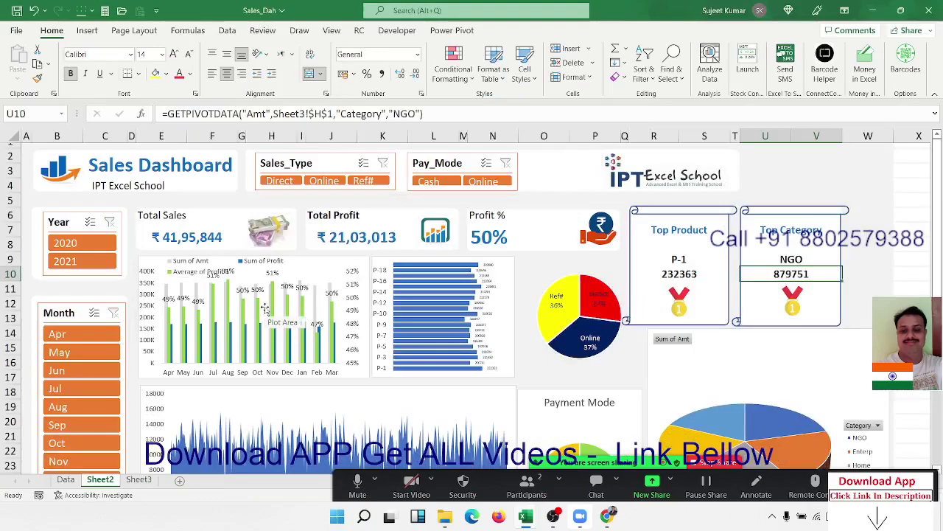
scroll(303, 365, down, 3)
scroll(312, 365, down, 4)
scroll(314, 360, up, 3)
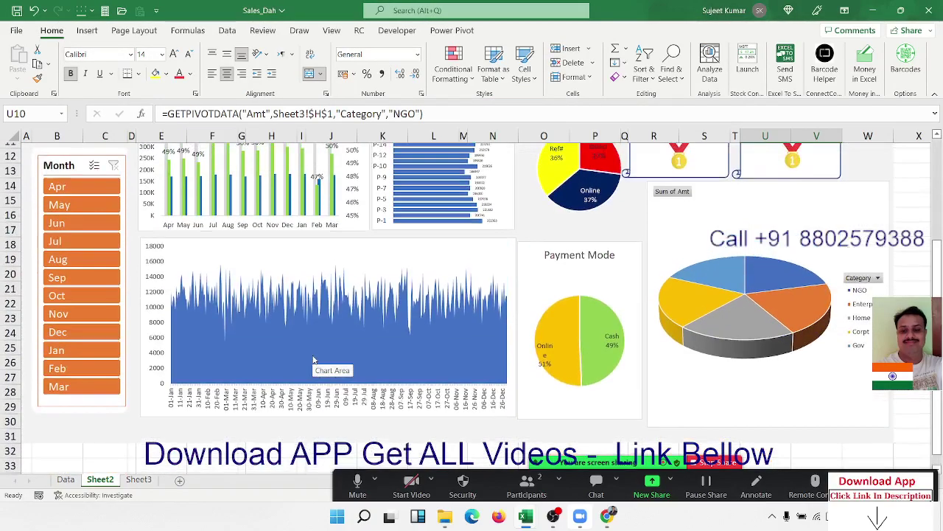
scroll(315, 360, up, 4)
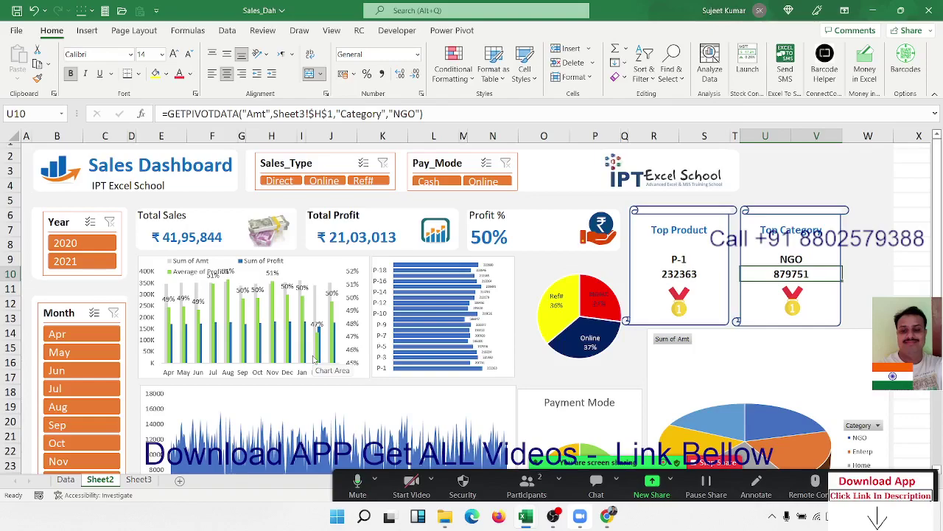
Step: On the Data sheet, select A2:N17 and check L15's =TEXT(A15,"MMM") formula, then return to Sheet2
click(66, 479)
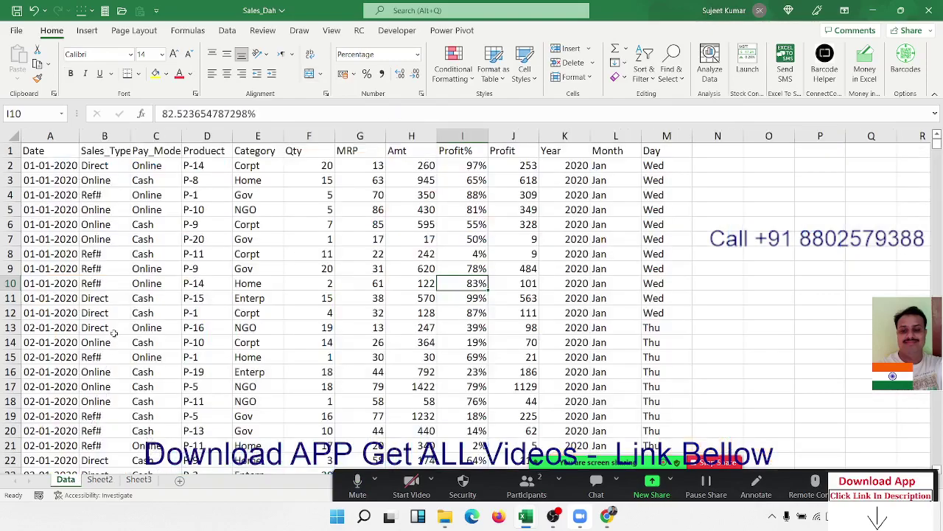
drag(58, 165, 735, 385)
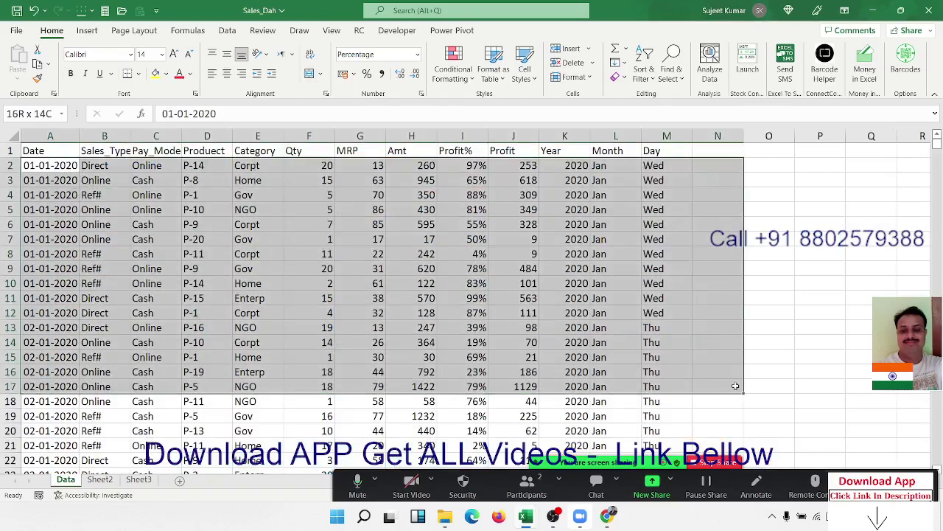
click(612, 356)
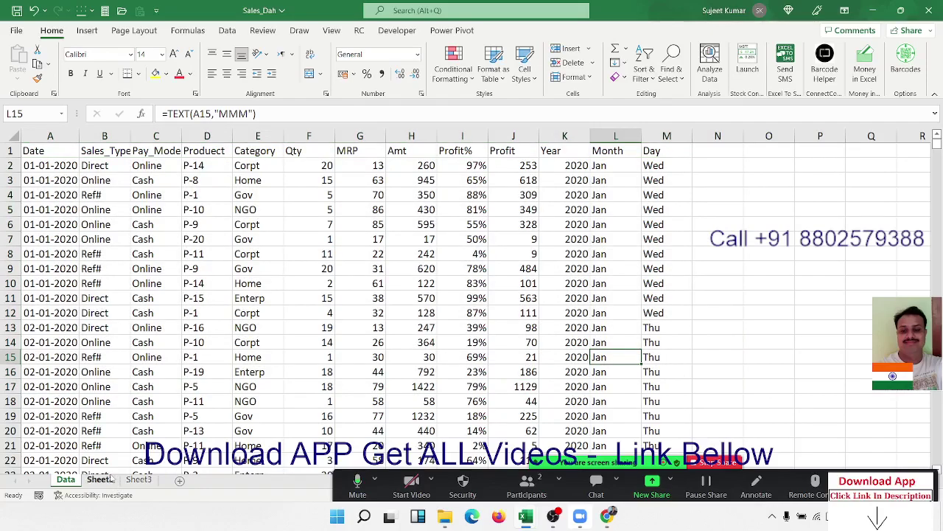
click(101, 480)
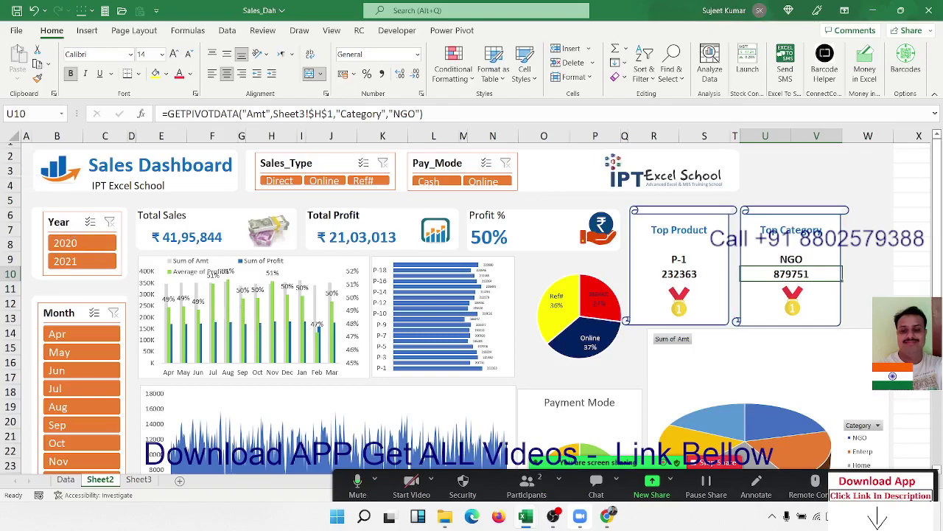
Step: Show the Open page's Recent workbooks and scroll through the list
click(16, 31)
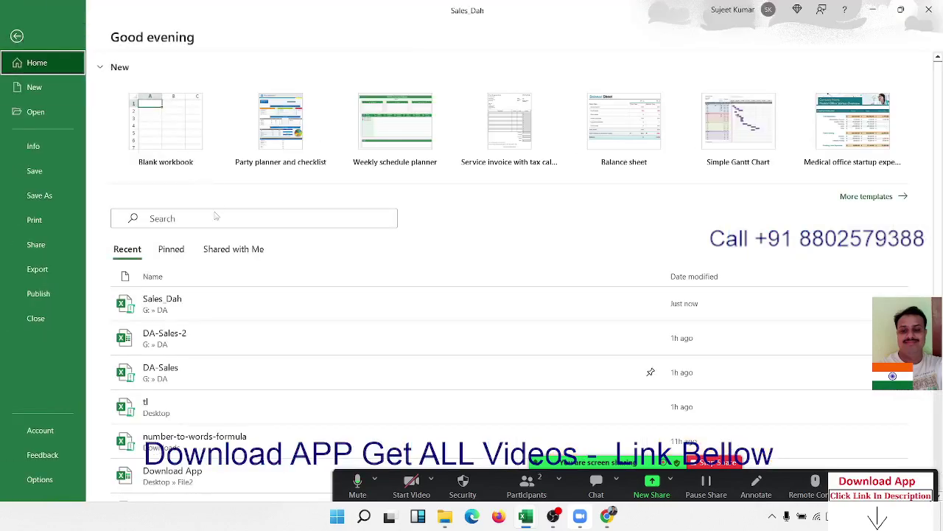
scroll(234, 381, down, 3)
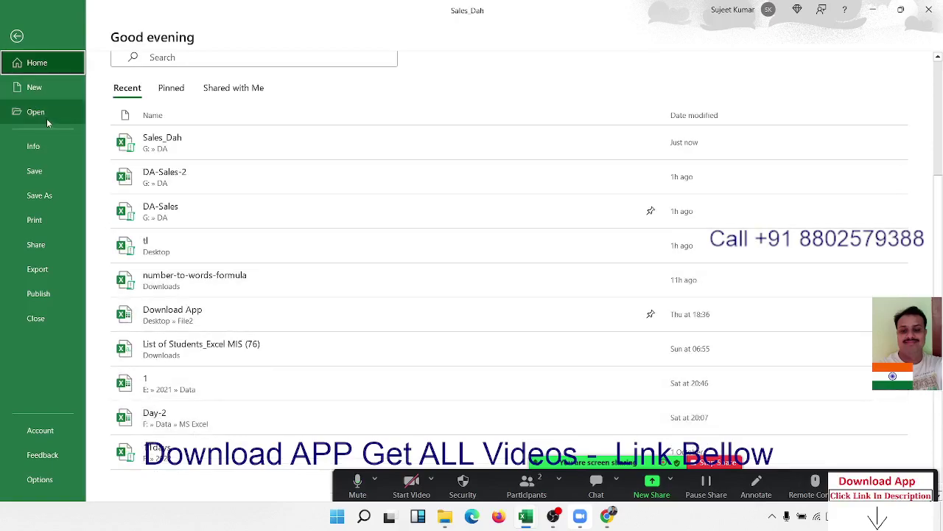
click(46, 118)
scroll(461, 311, down, 2)
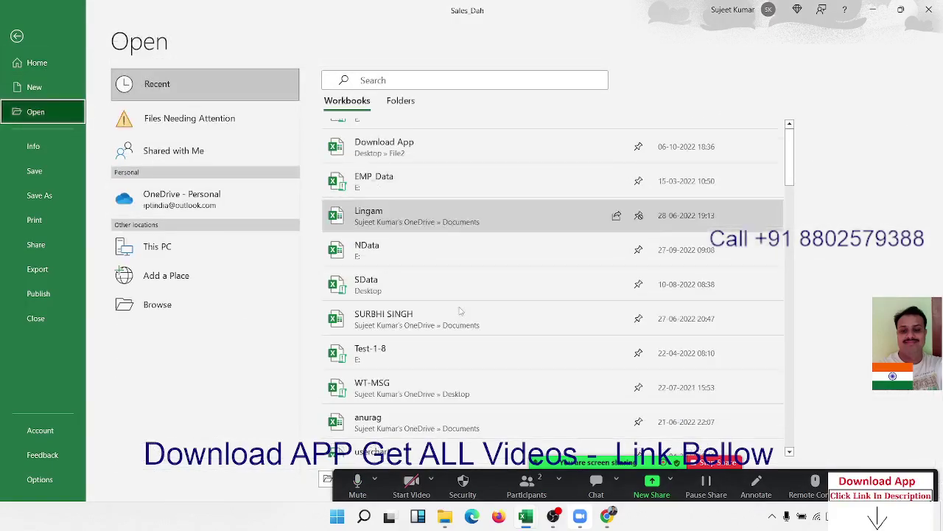
scroll(460, 311, down, 3)
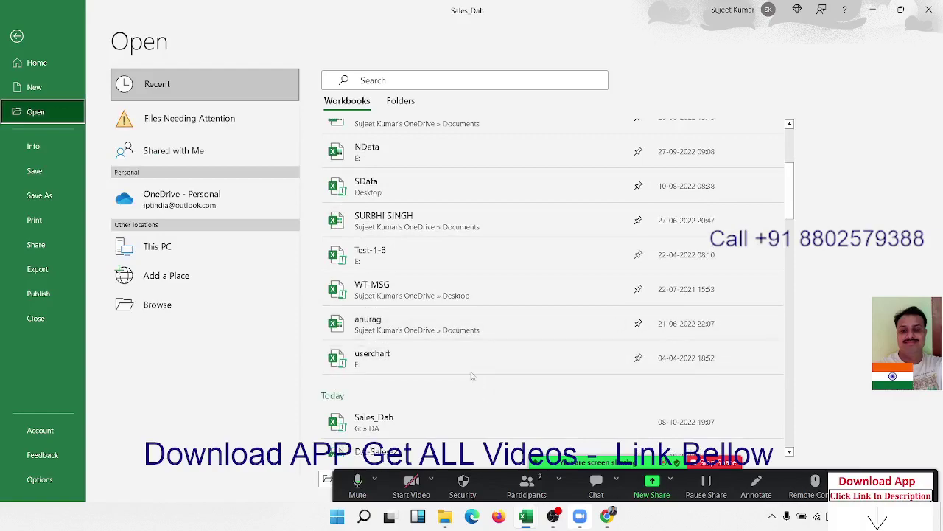
scroll(447, 350, down, 3)
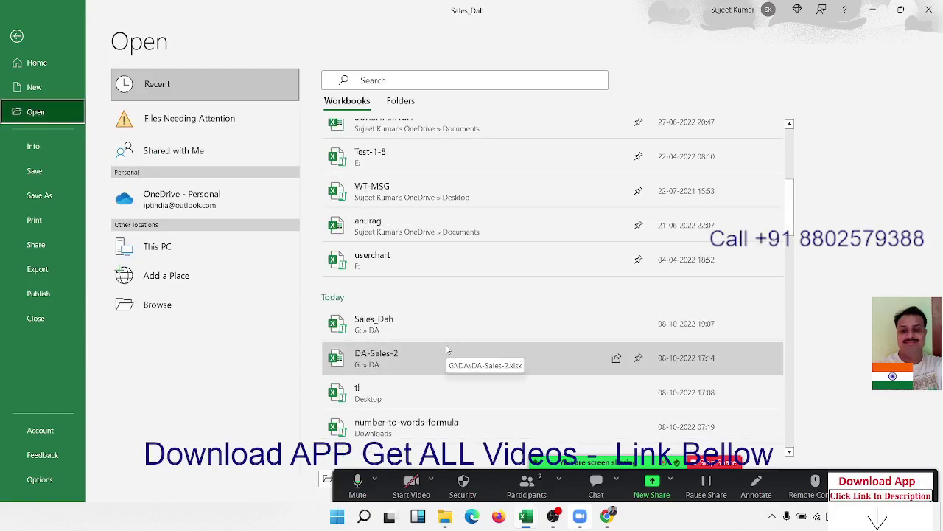
scroll(447, 349, down, 3)
scroll(447, 349, down, 3)
scroll(446, 350, down, 3)
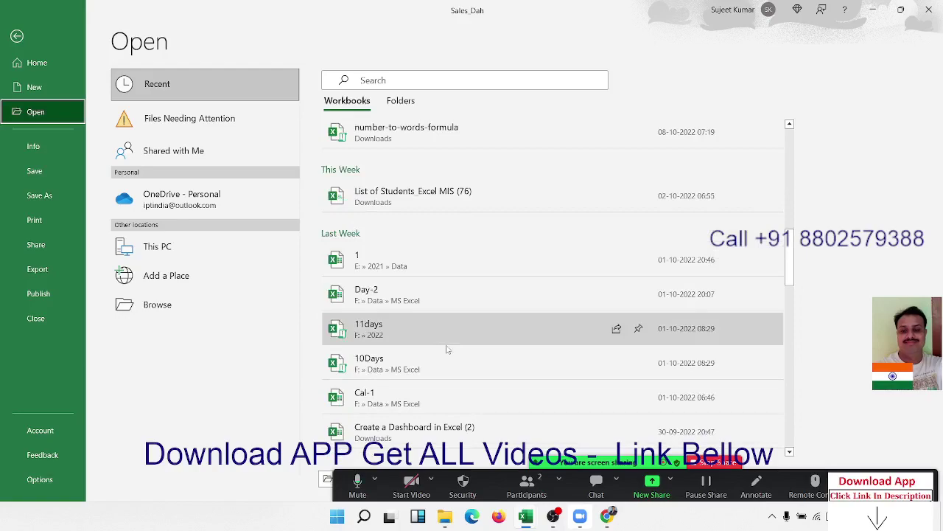
scroll(447, 349, down, 3)
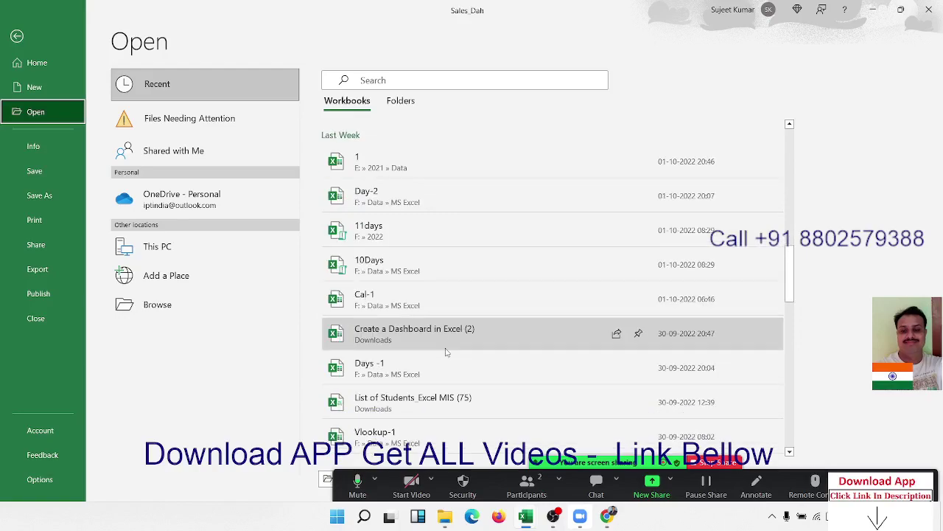
scroll(447, 349, down, 3)
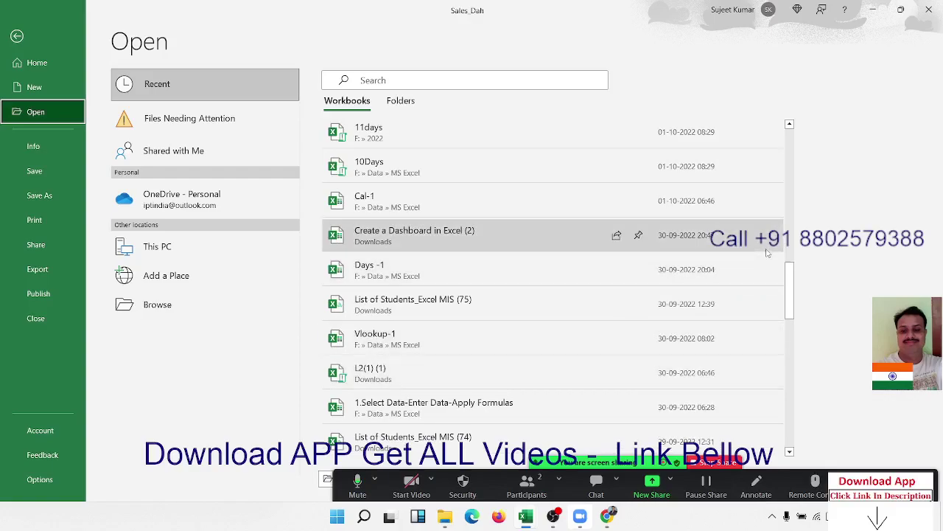
Step: Leave Backstage and close the Sales_Dah workbook, answering the save prompt
click(36, 45)
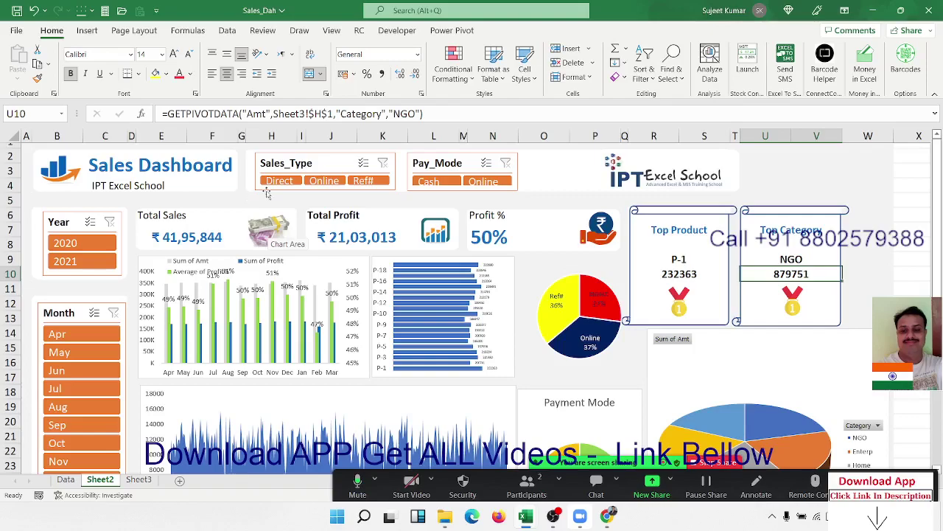
click(929, 10)
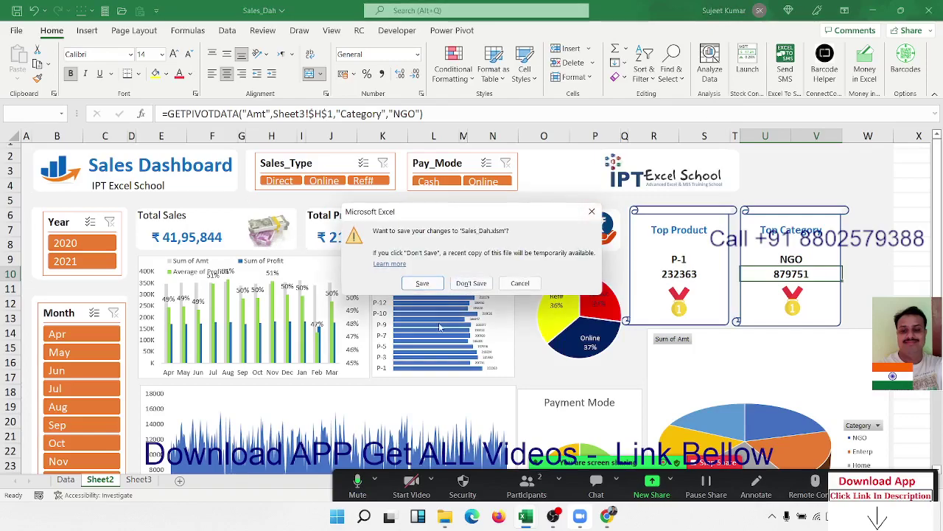
click(471, 286)
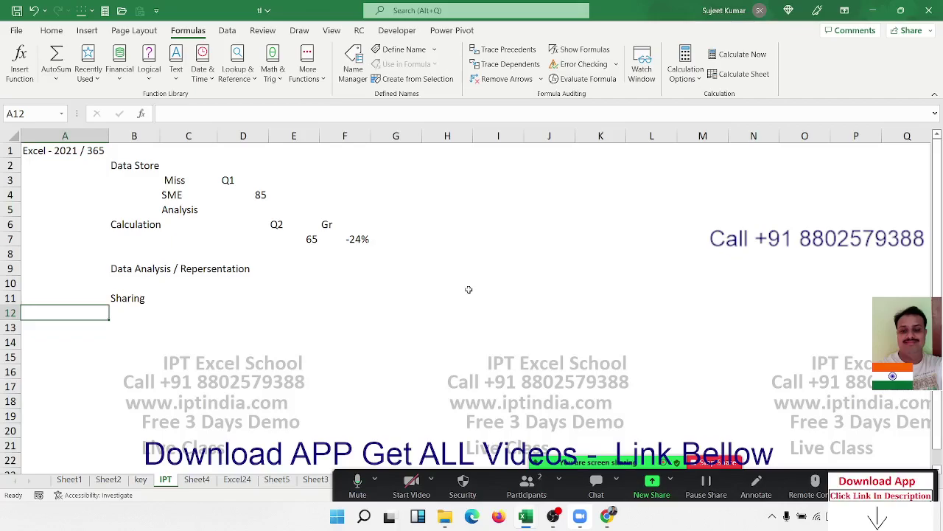
Step: Enter '1-2H in cell H3, then move around with the arrow keys
click(469, 176)
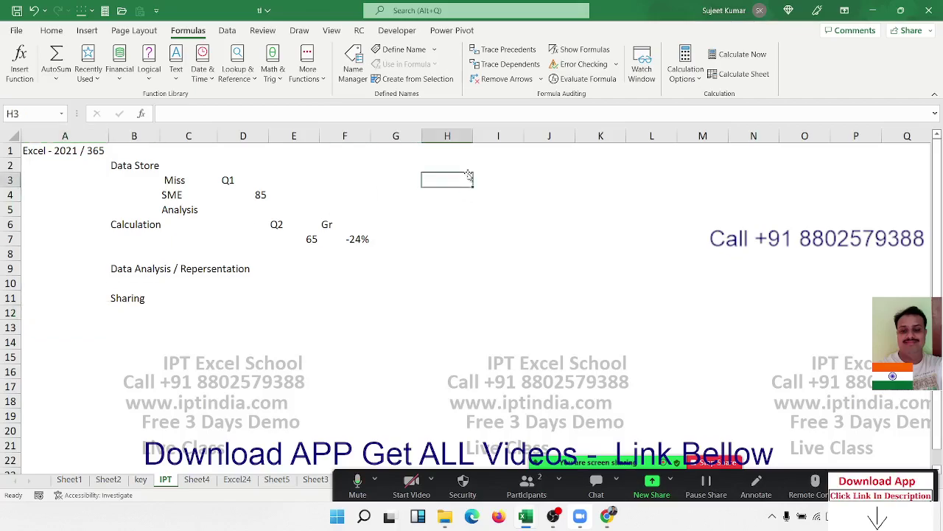
text('1)
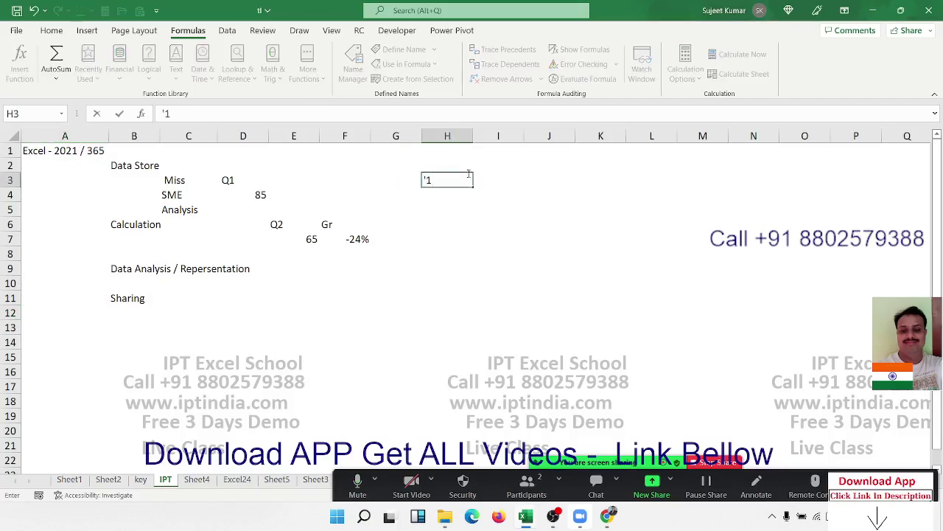
text(-2)
text(H)
key(Return)
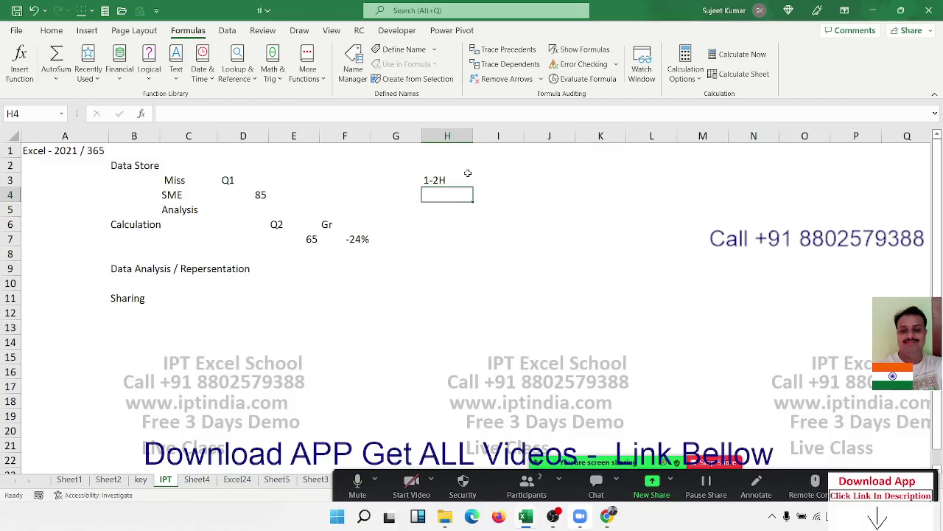
key(Up)
key(Right)
key(Down)
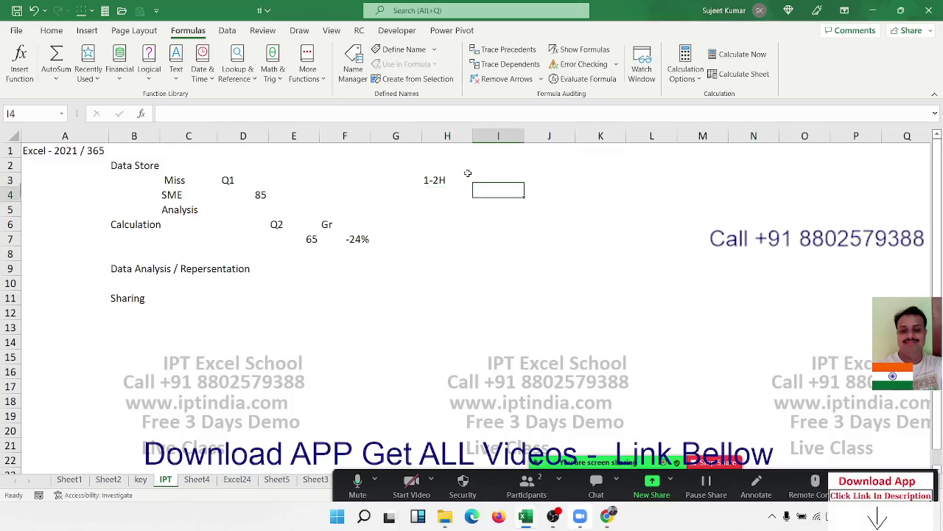
key(Left)
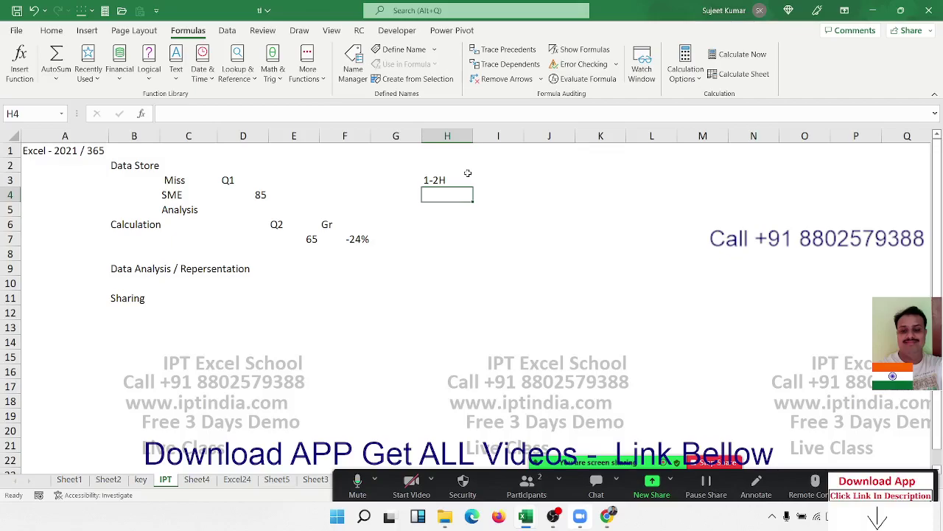
Step: Fill row 3 of the block with 2 in I3, 2 in J3 and 5 in K3
click(586, 173)
right_click(592, 180)
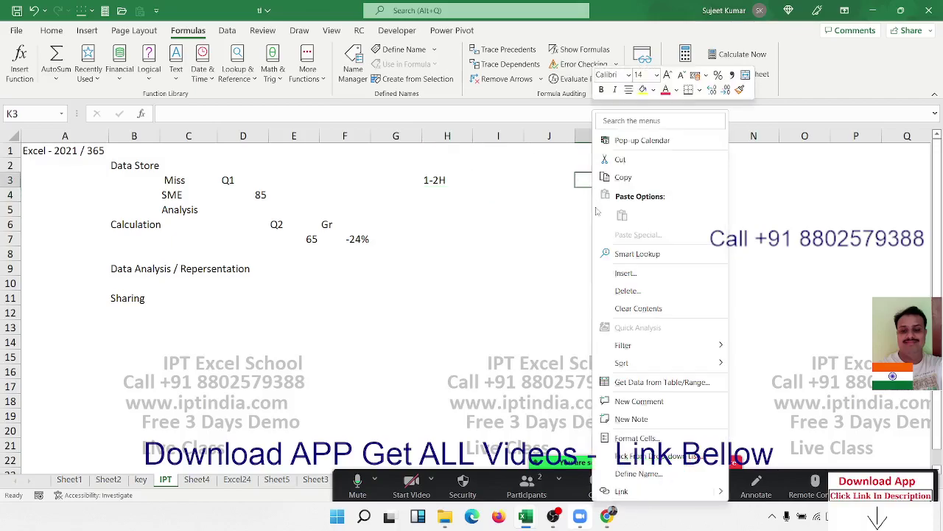
click(499, 276)
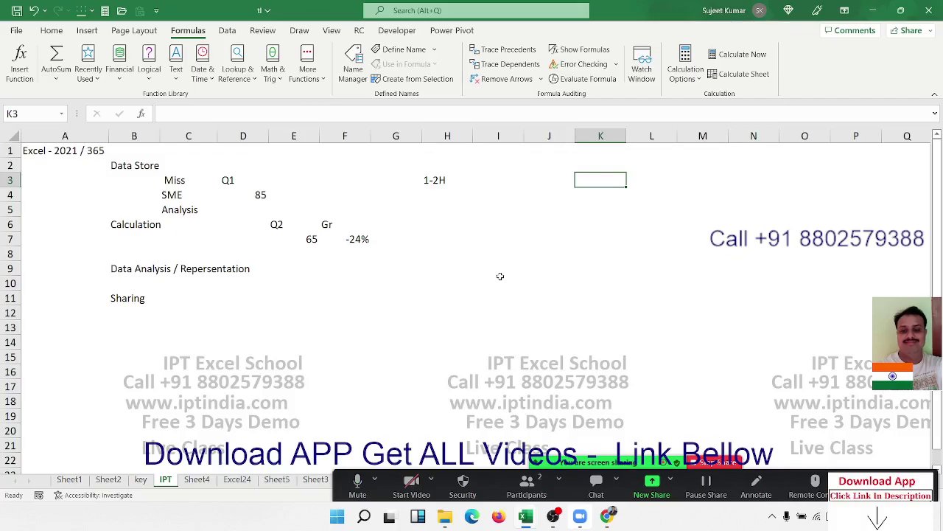
click(522, 181)
text(2)
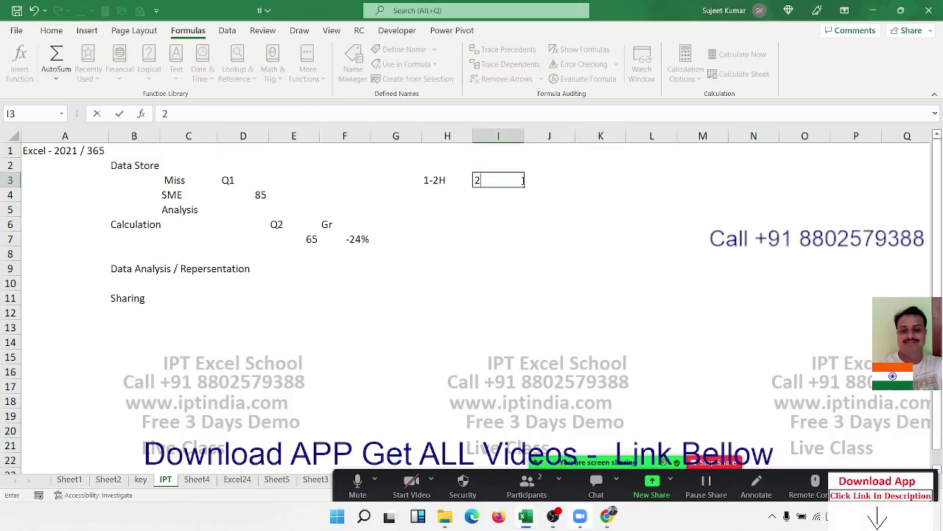
key(Tab)
text(2)
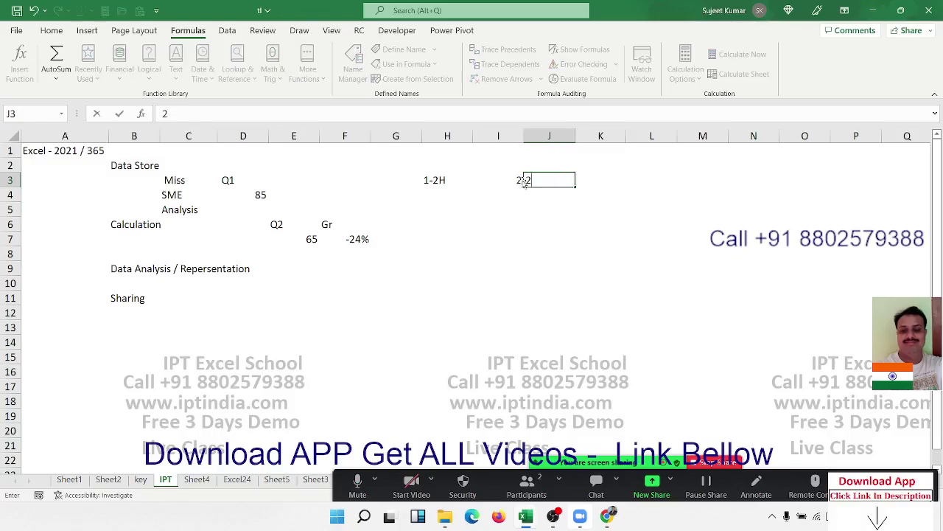
key(Tab)
text(=)
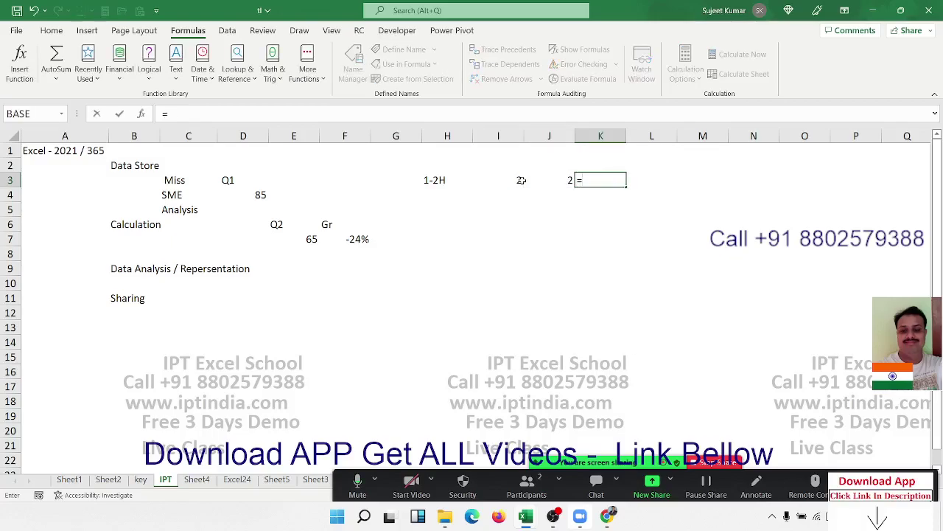
key(BackSpace)
text(5)
key(Return)
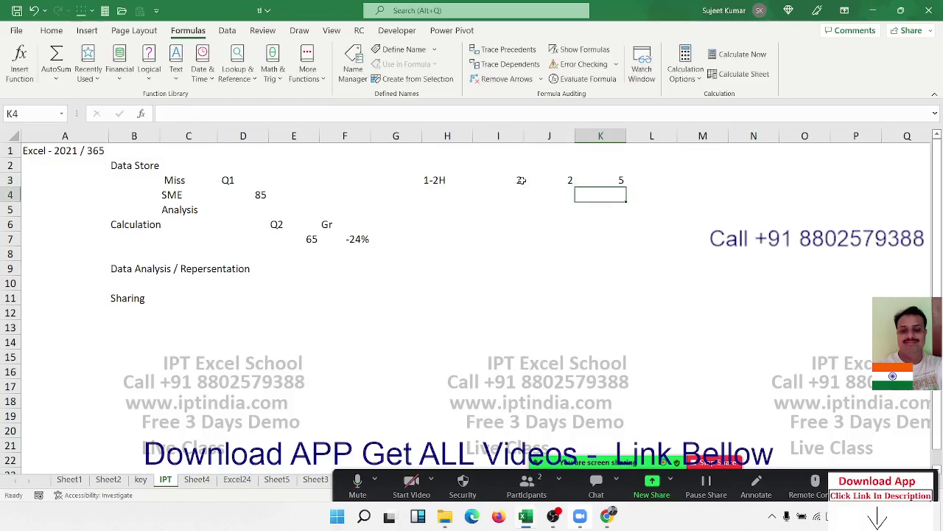
Step: Enter the row 4 values 4 and 1 beside the row 3 numbers
click(529, 195)
key(Left)
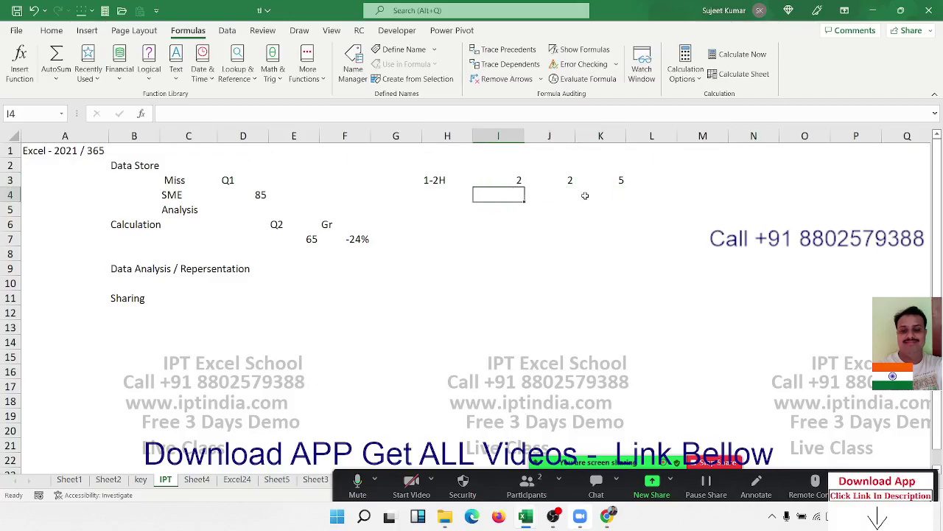
text(4)
key(Tab)
click(585, 195)
text(1)
key(Return)
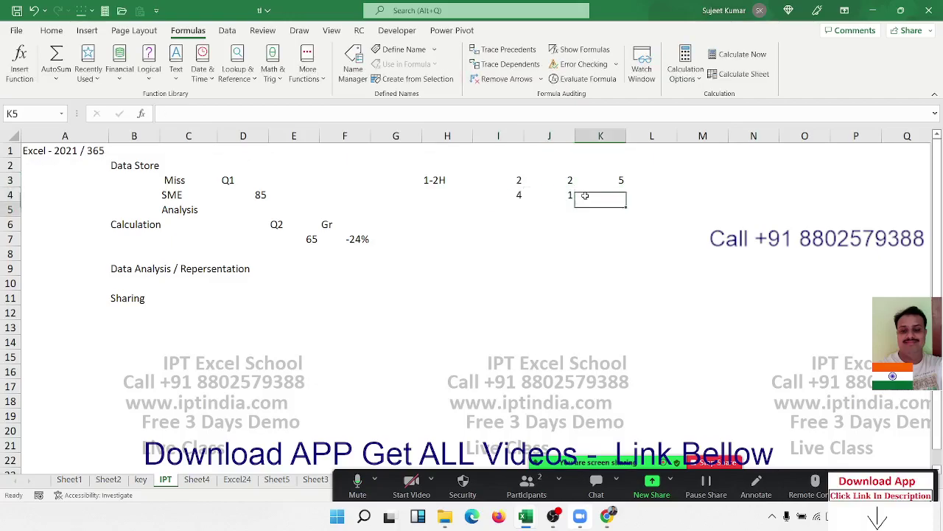
Step: Put 3 in I5 and 2 in J5, then change J3 to 3
key(Left)
key(Left)
text(33)
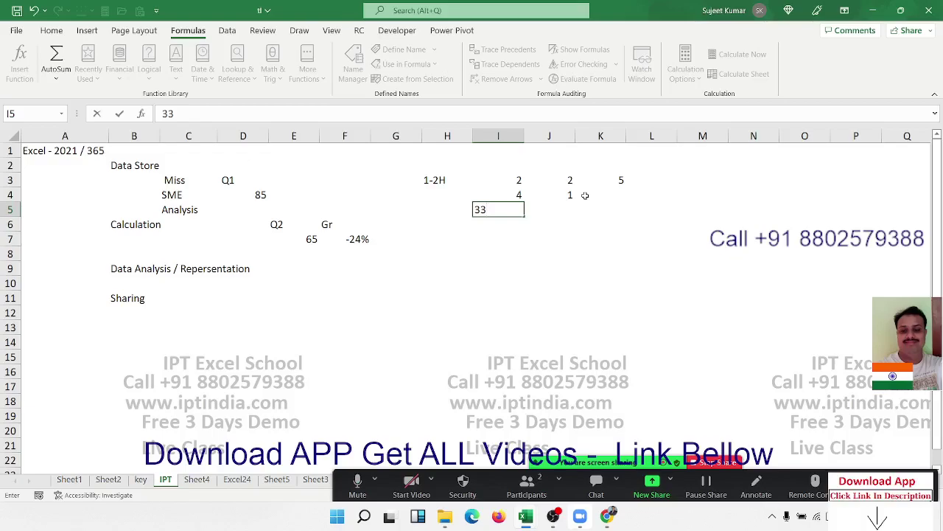
key(BackSpace)
key(Tab)
text(2)
key(Up)
key(Up)
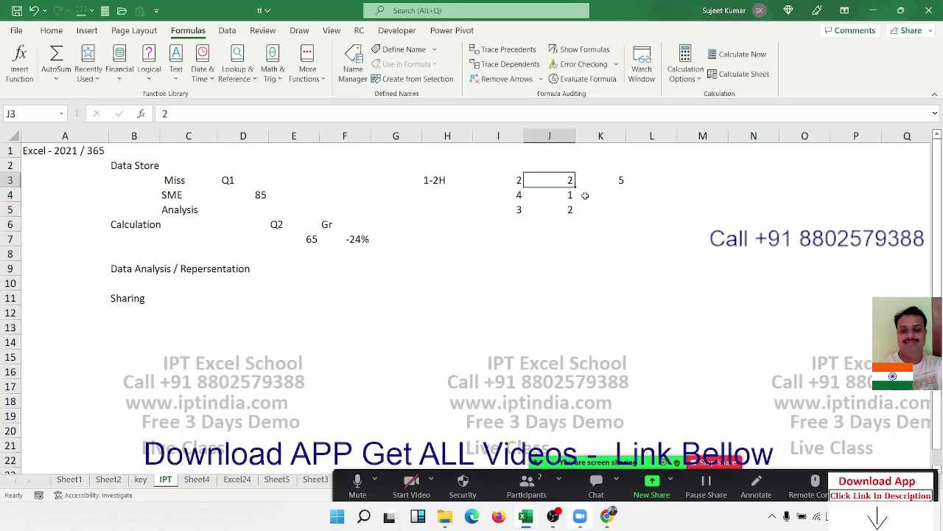
text(3)
key(Return)
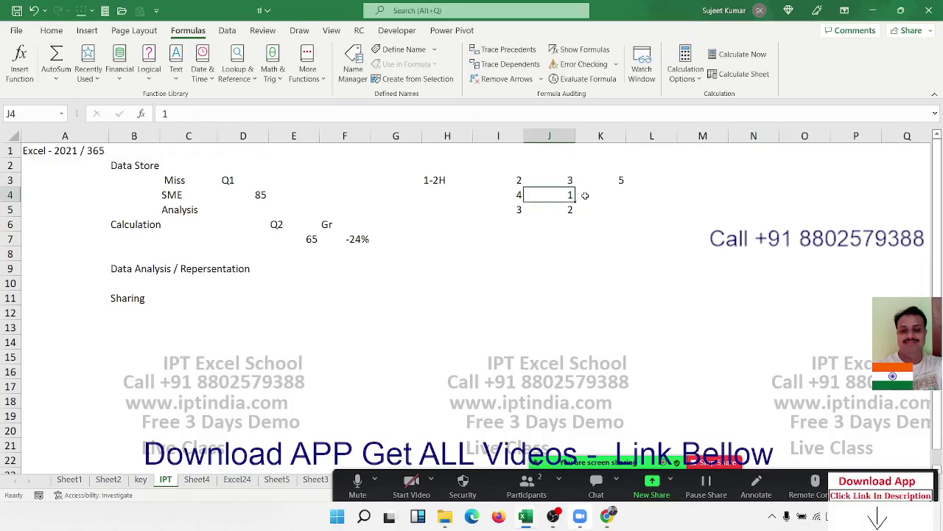
key(Up)
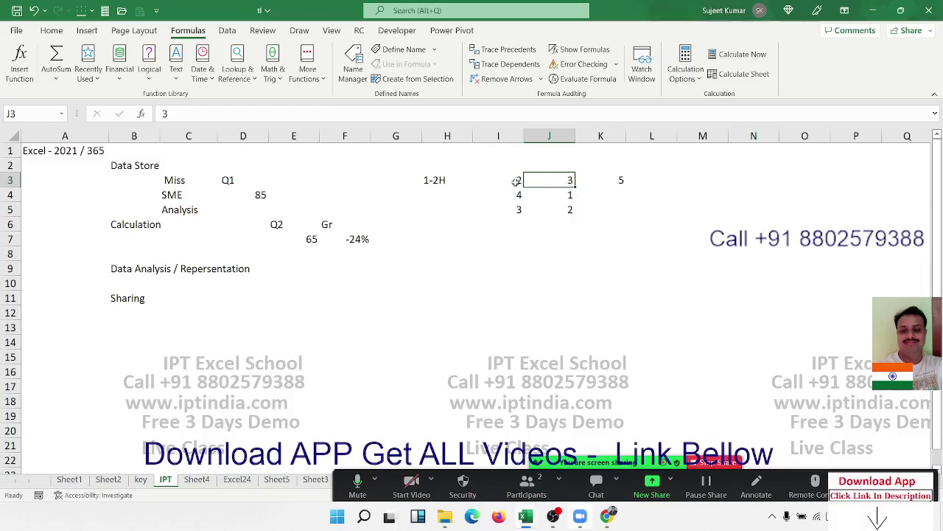
Step: Select the whole number block I3:K5 beside 1-2H and dismiss the meeting-ending notice
mouse_move(516, 182)
mouse_down()
mouse_move(554, 182)
mouse_move(631, 221)
mouse_up()
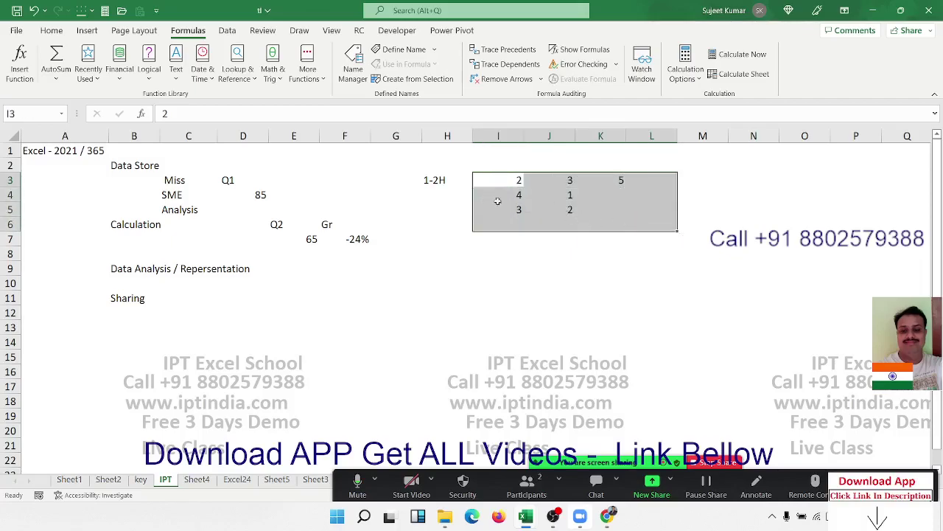
drag(508, 198, 590, 195)
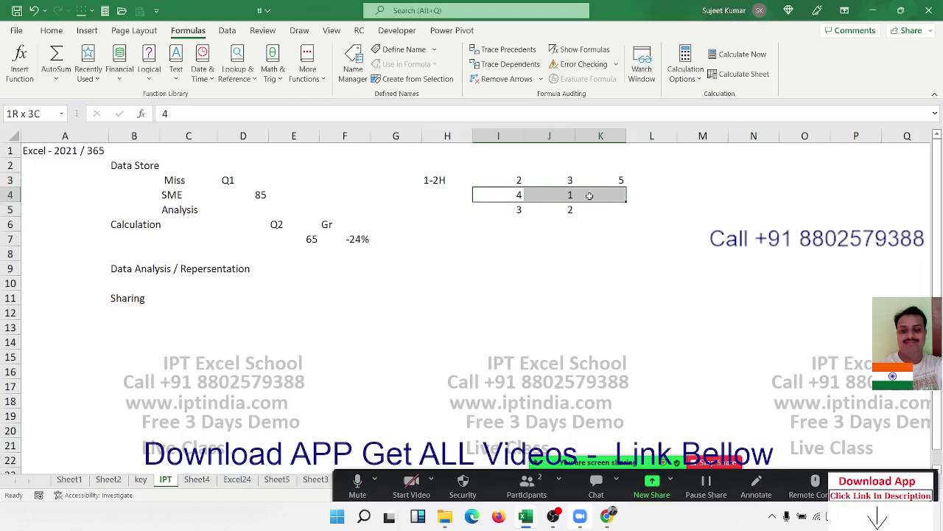
click(635, 195)
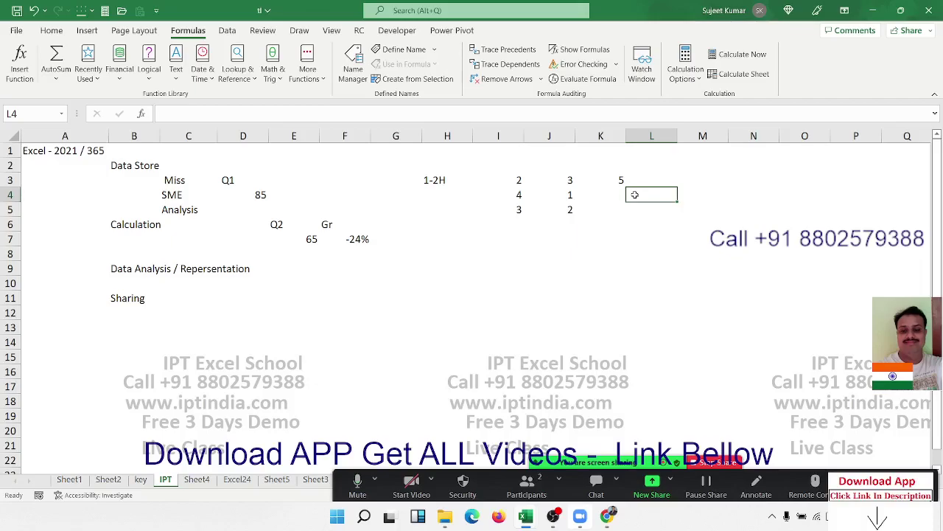
click(600, 219)
drag(516, 182, 627, 210)
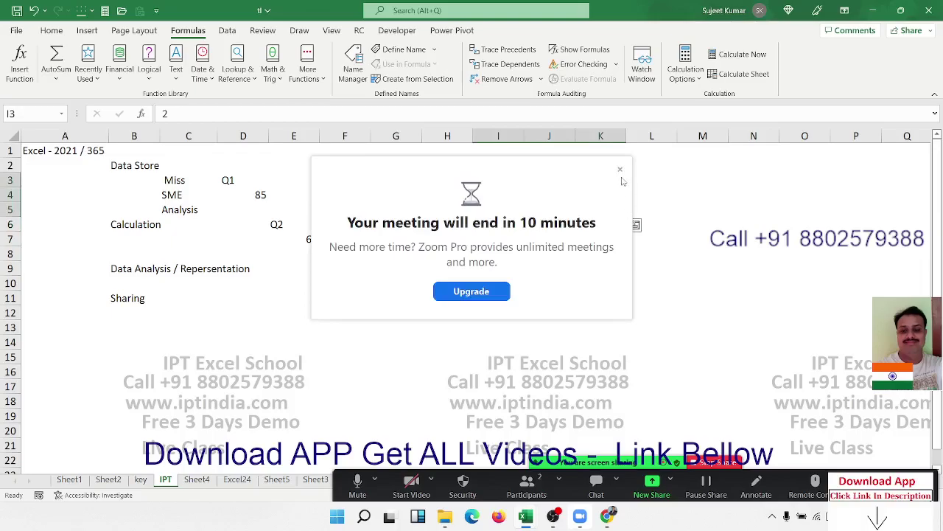
click(619, 169)
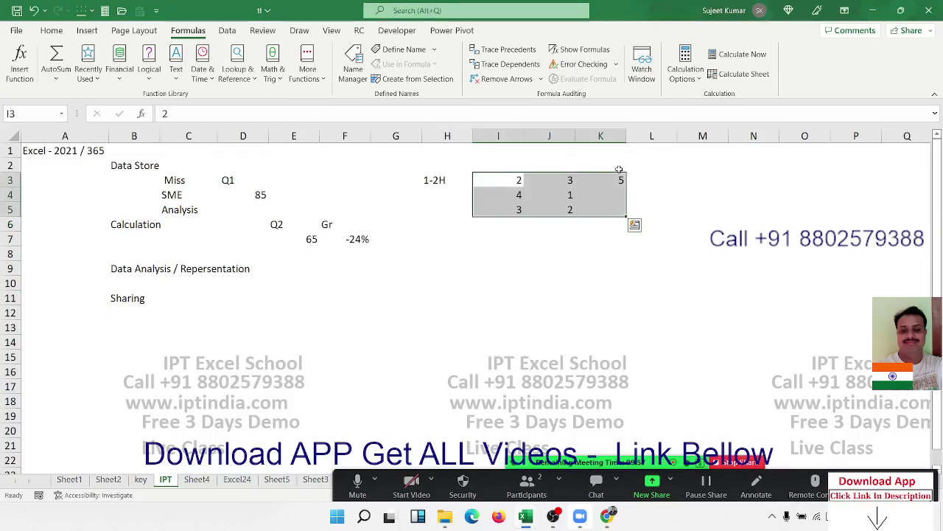
Step: Delete the I3:K5 numbers, then go to the File start screen listing recent workbooks
key(Delete)
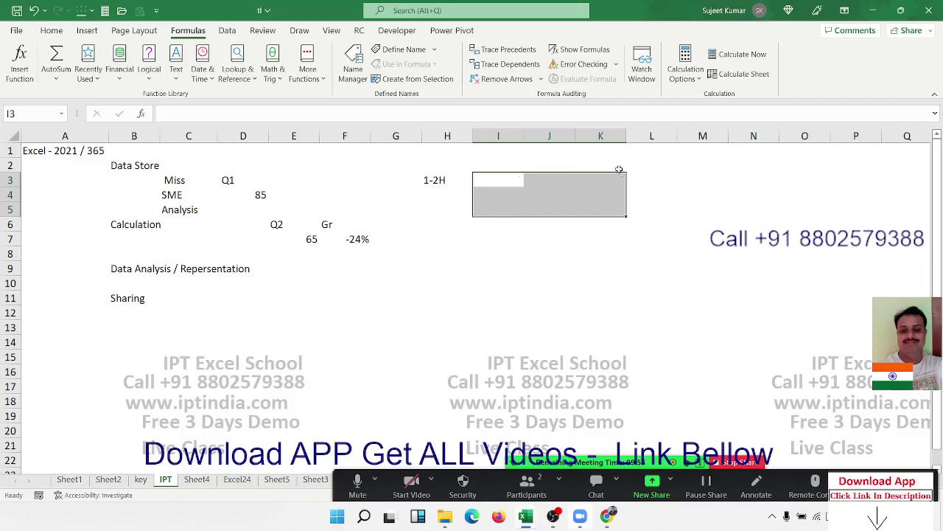
key(Left)
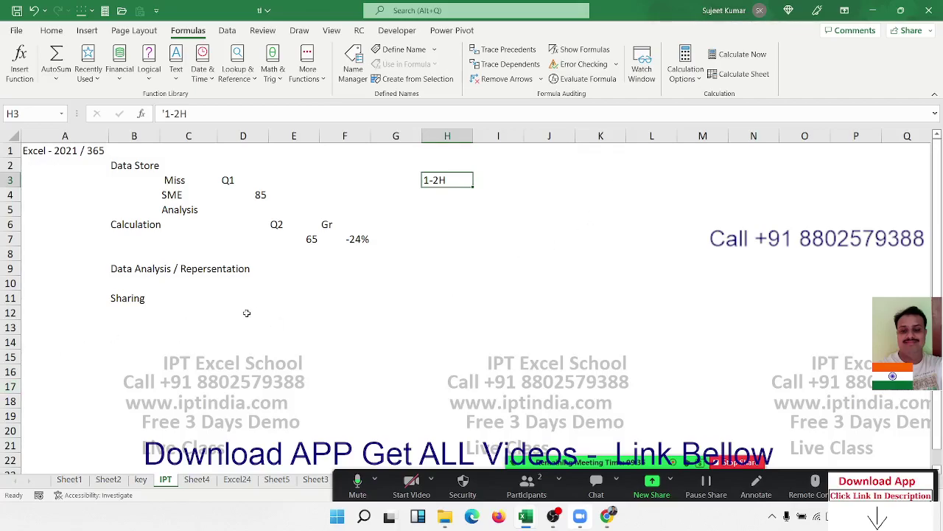
mouse_move(65, 342)
mouse_down()
mouse_move(676, 168)
mouse_move(447, 144)
mouse_up()
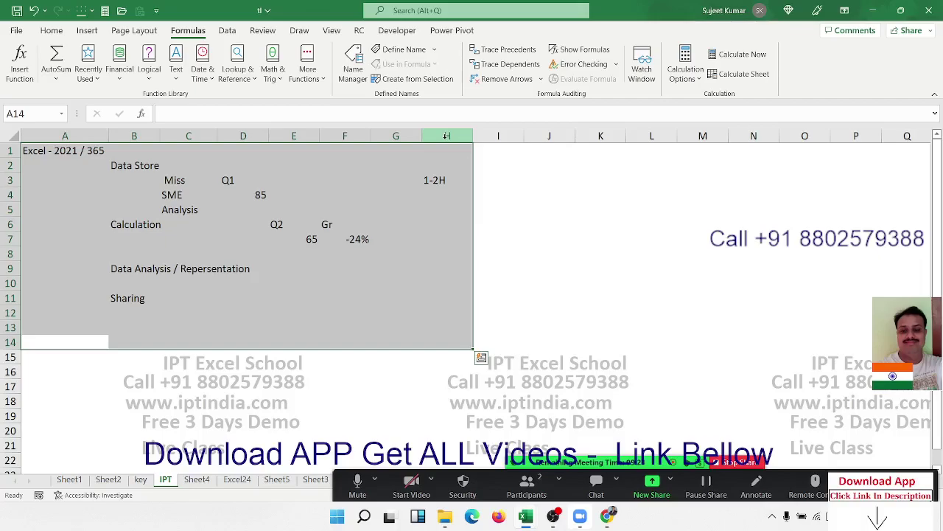
click(445, 207)
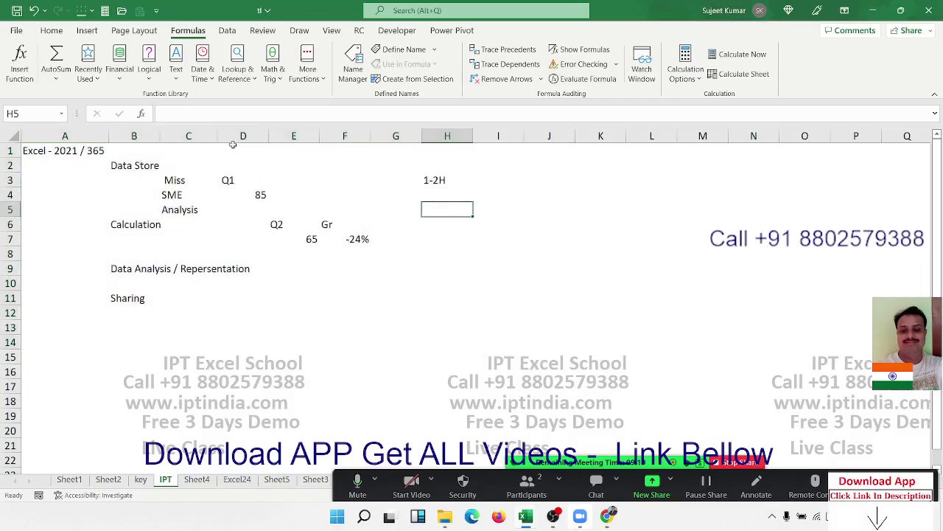
click(16, 30)
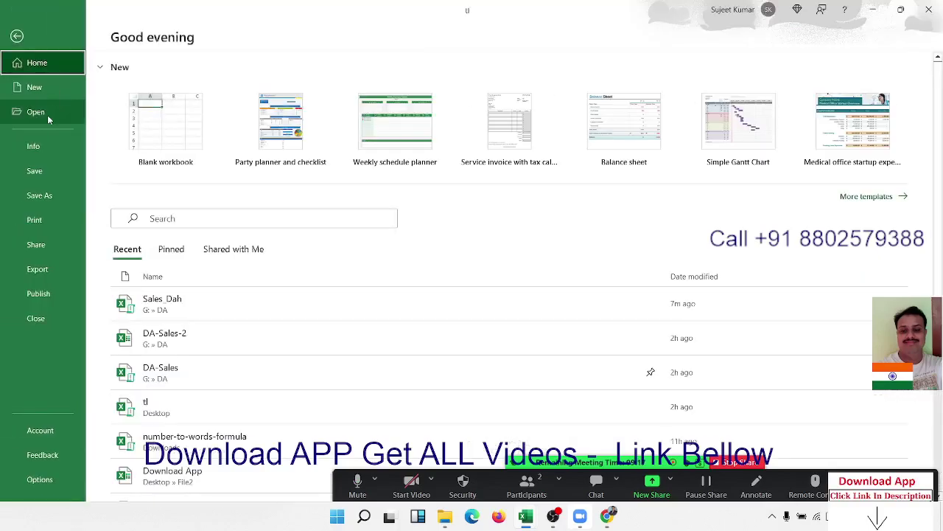
Step: From the Open list, open 1.Select Data-Enter Data-Apply Formulas and show its Selection sheet
click(48, 115)
scroll(553, 338, down, 3)
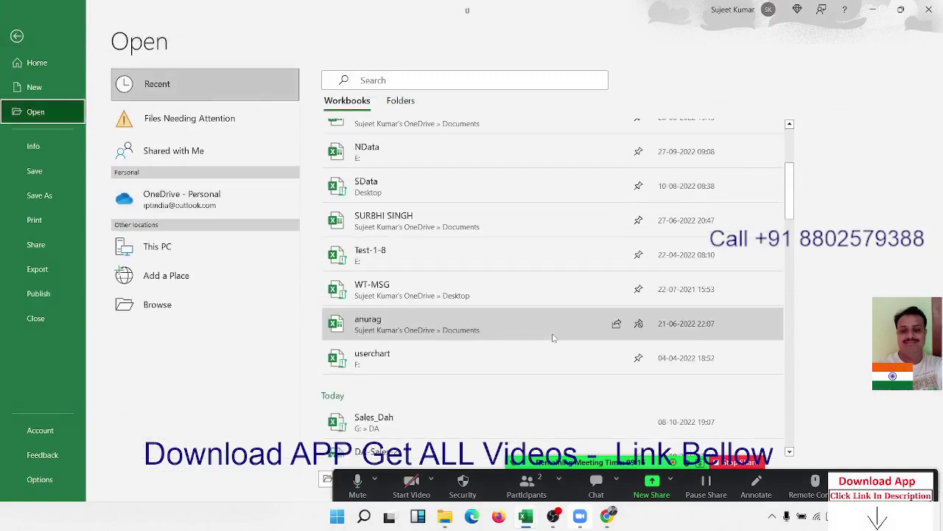
scroll(553, 338, down, 3)
scroll(554, 338, down, 2)
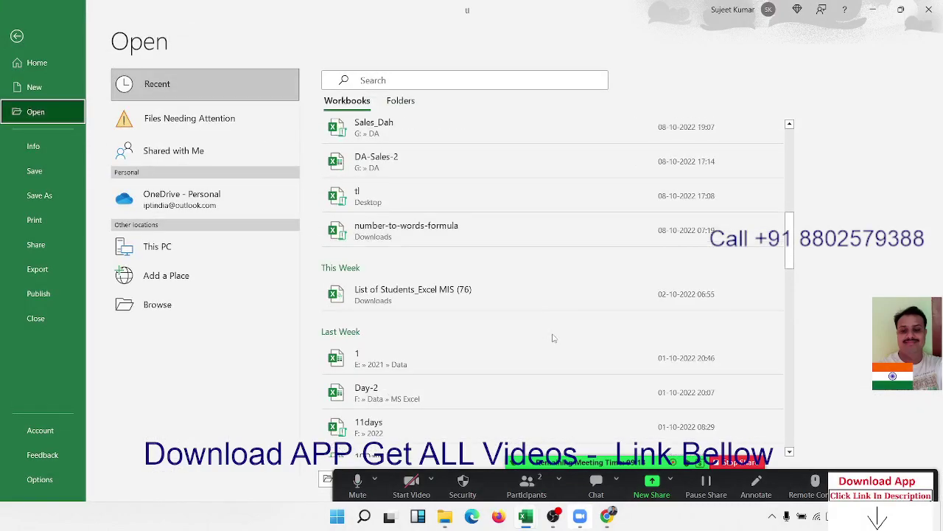
scroll(552, 326, down, 3)
scroll(549, 325, down, 3)
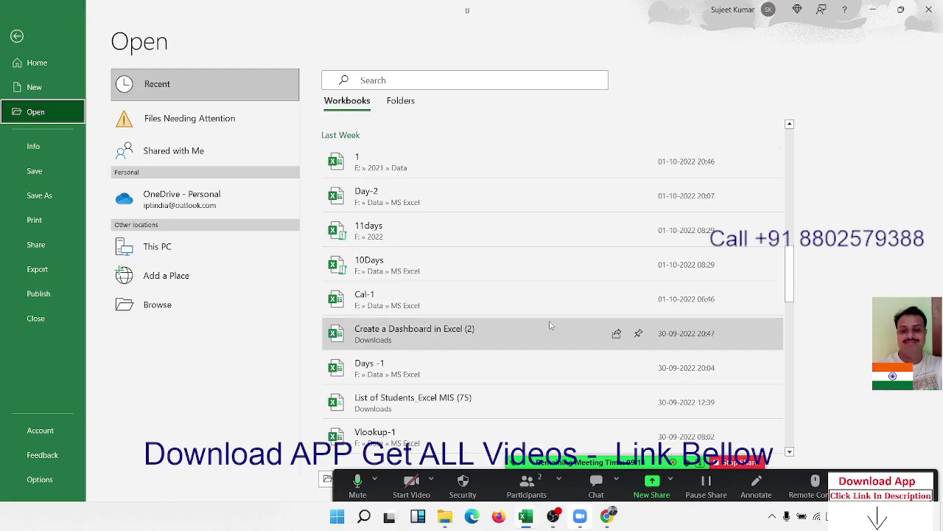
scroll(484, 248, down, 3)
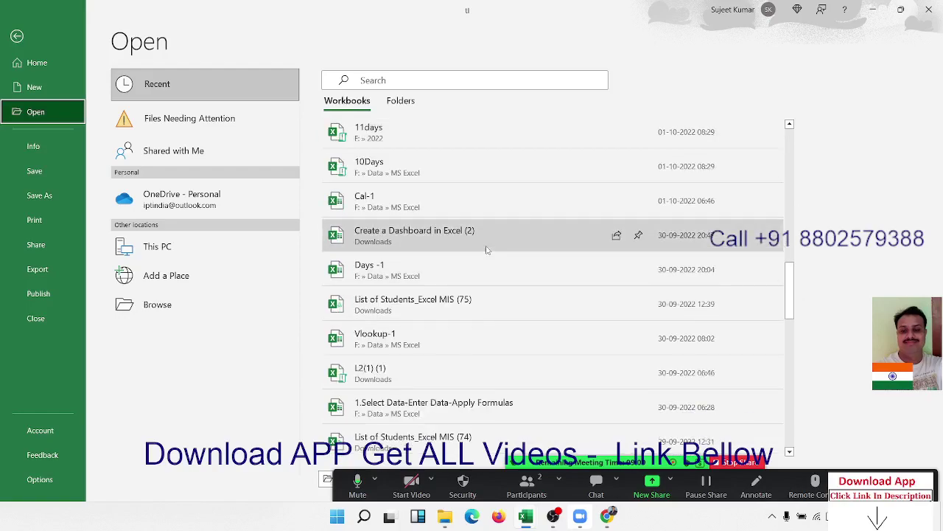
scroll(485, 250, down, 3)
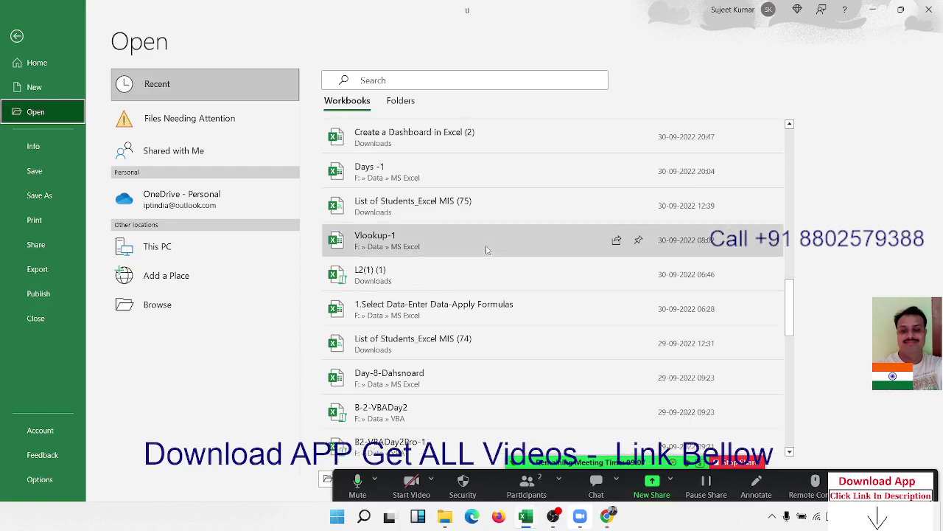
click(535, 322)
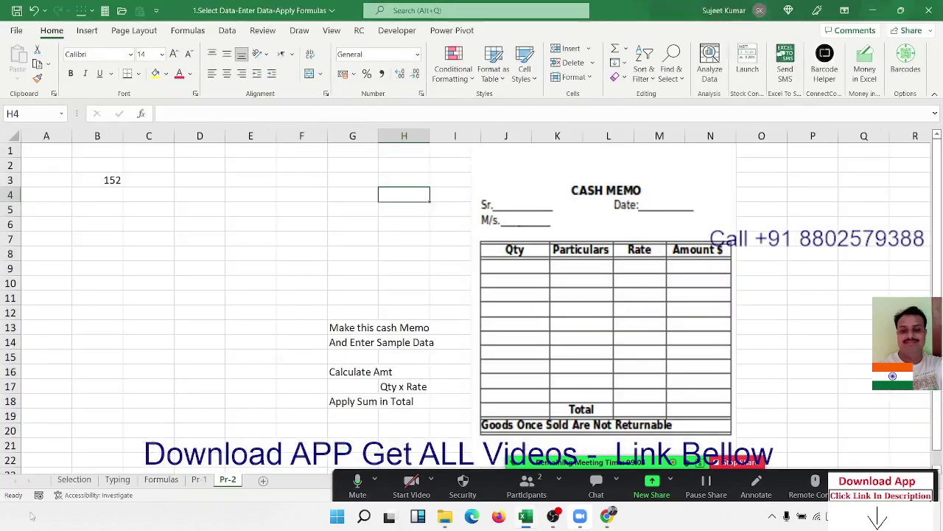
click(74, 479)
Step: Select sample ranges on the Selection, Typing and Formulas sheets (L2:L7, A3:E9, C1:E9)
click(169, 246)
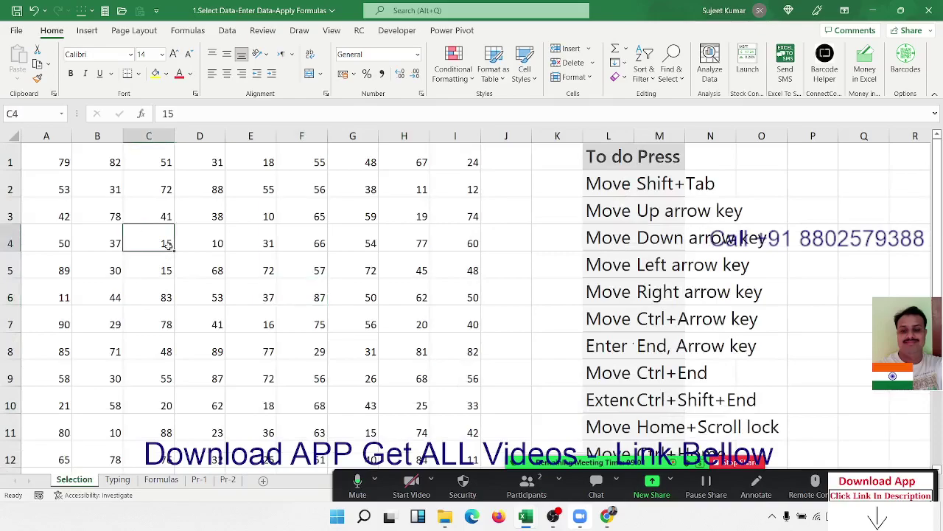
drag(586, 187, 611, 323)
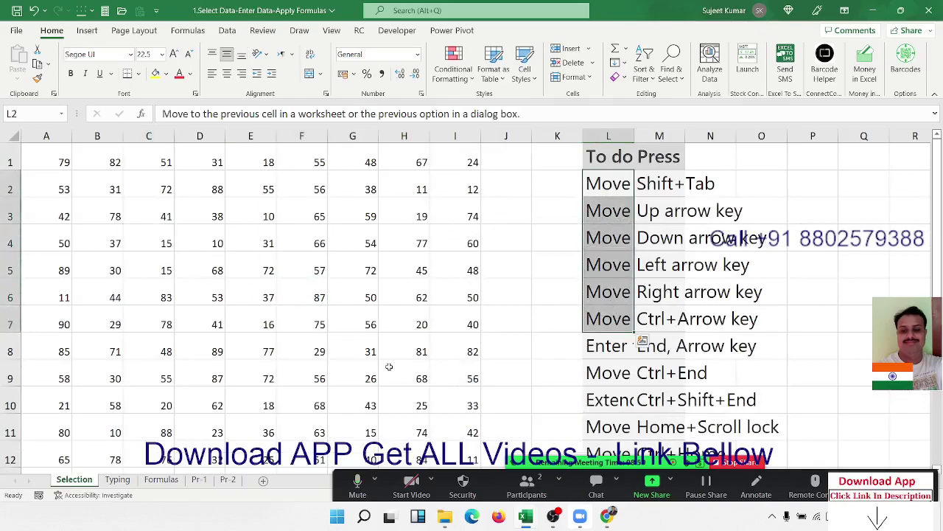
click(118, 479)
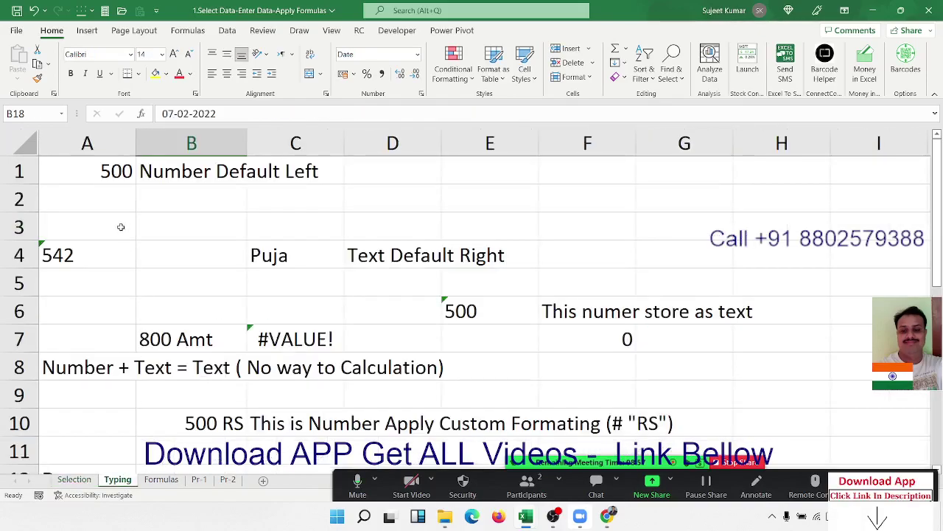
mouse_move(117, 221)
mouse_down()
mouse_move(315, 260)
mouse_move(501, 389)
mouse_up()
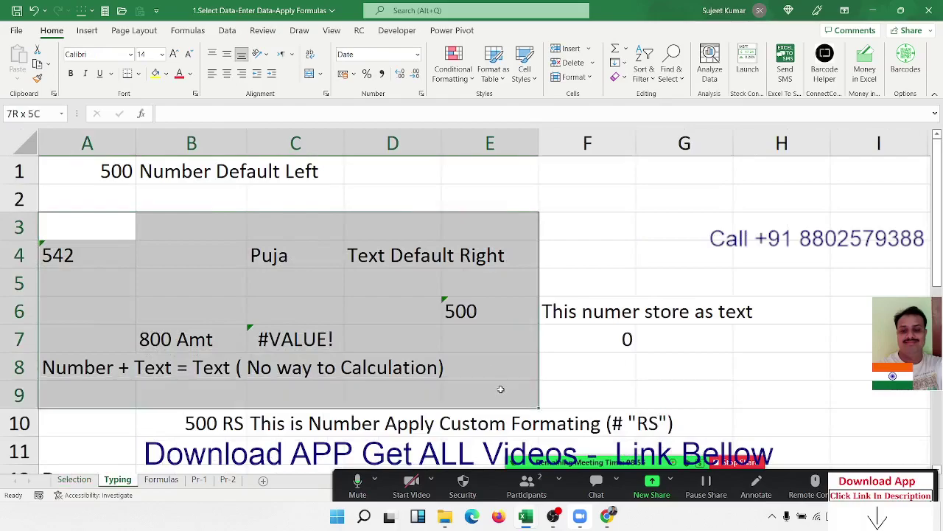
click(161, 479)
drag(137, 150, 261, 269)
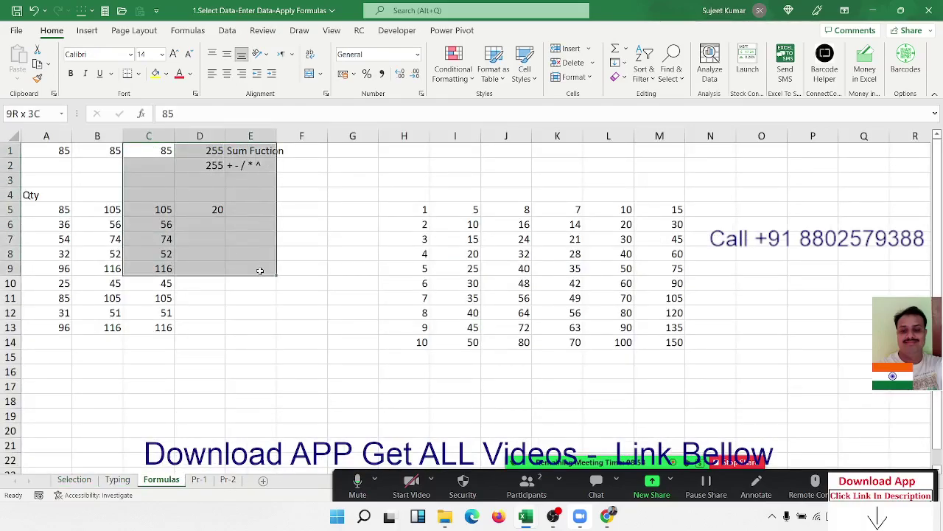
Step: On Pr-1, select D17, the monthly figures, the K5 note and the names data
click(199, 479)
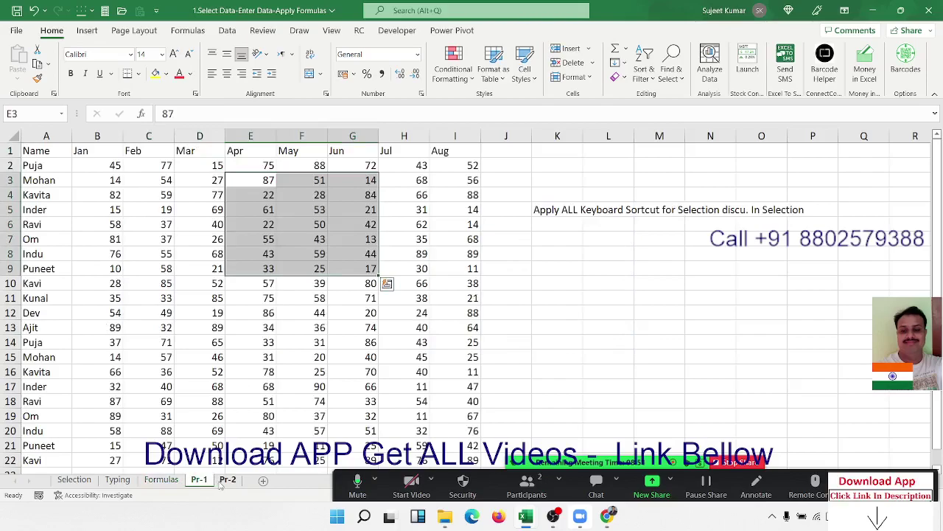
click(228, 479)
click(199, 479)
click(200, 385)
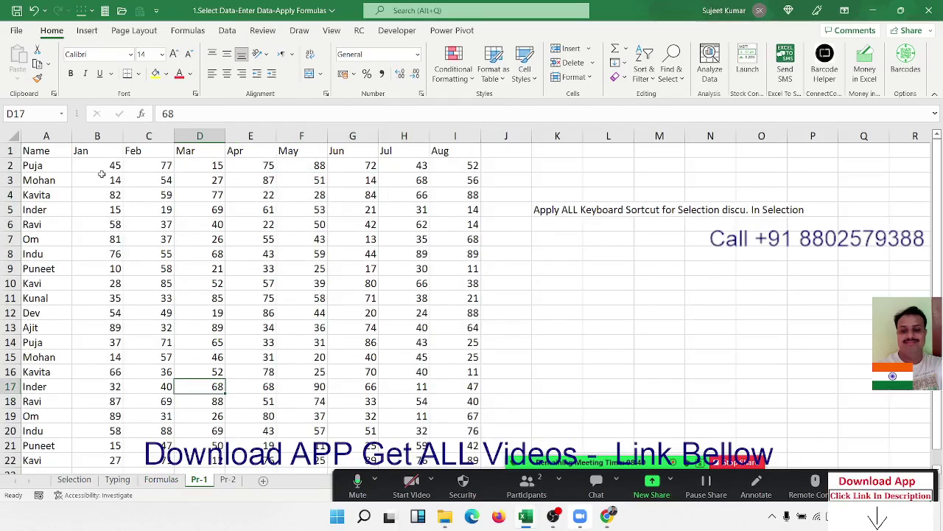
drag(101, 179, 262, 266)
click(547, 210)
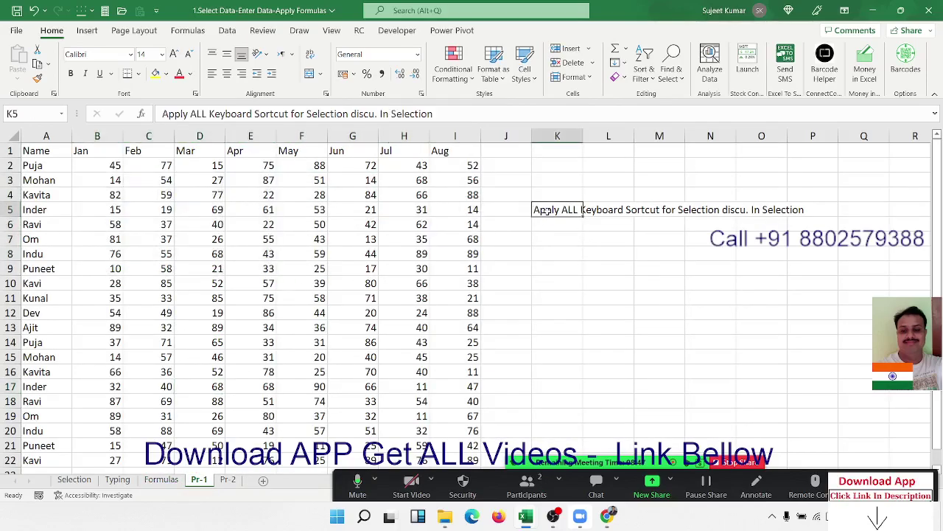
mouse_move(36, 150)
mouse_down()
mouse_move(294, 293)
mouse_move(435, 386)
mouse_up()
Step: Cycle the tabs to Pr-2, select the cash memo picture and B2:C7, then return to Selection
click(77, 480)
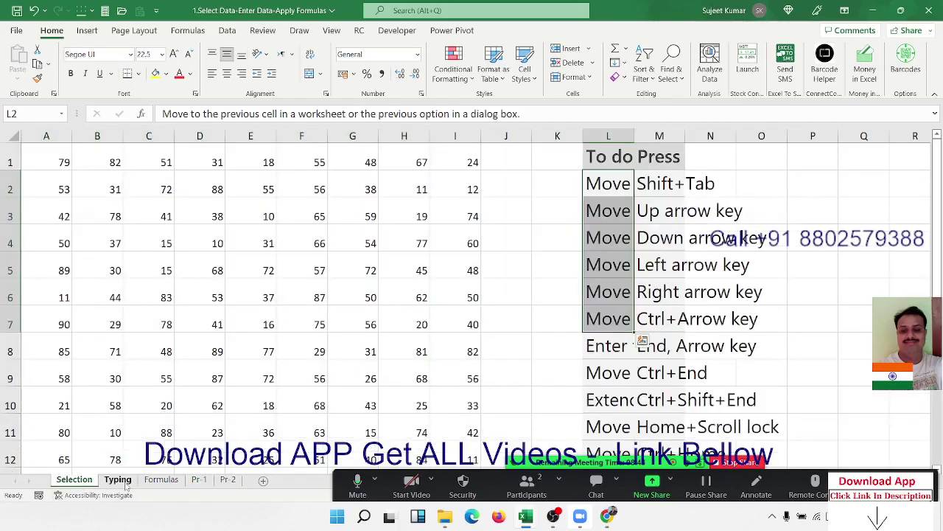
click(121, 481)
click(168, 482)
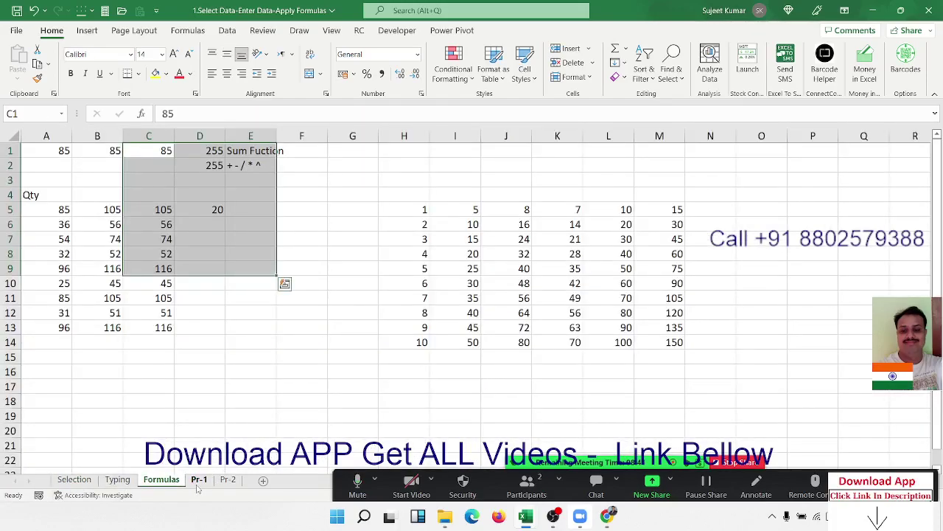
click(199, 483)
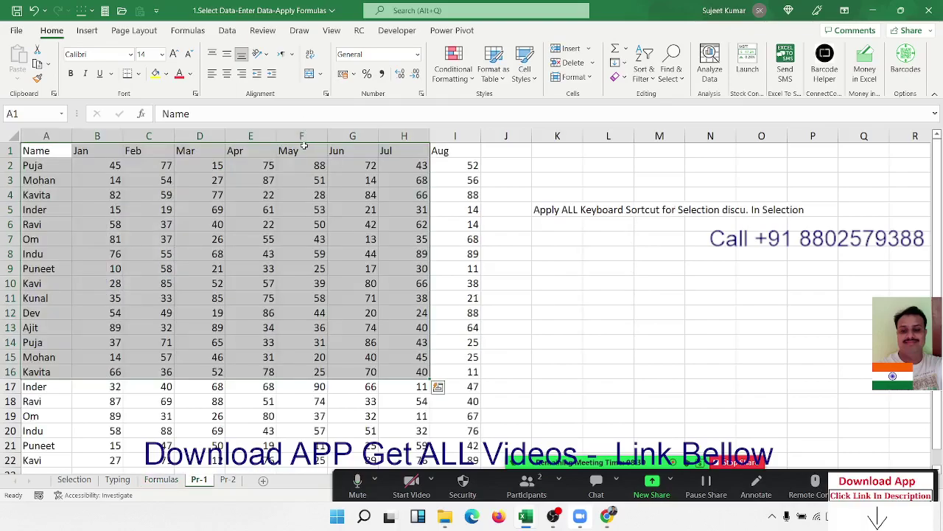
click(228, 480)
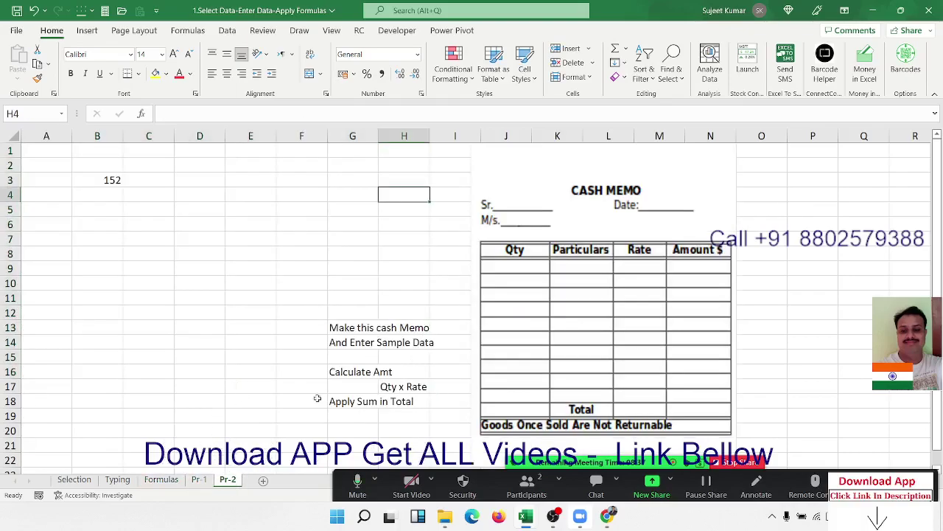
click(537, 307)
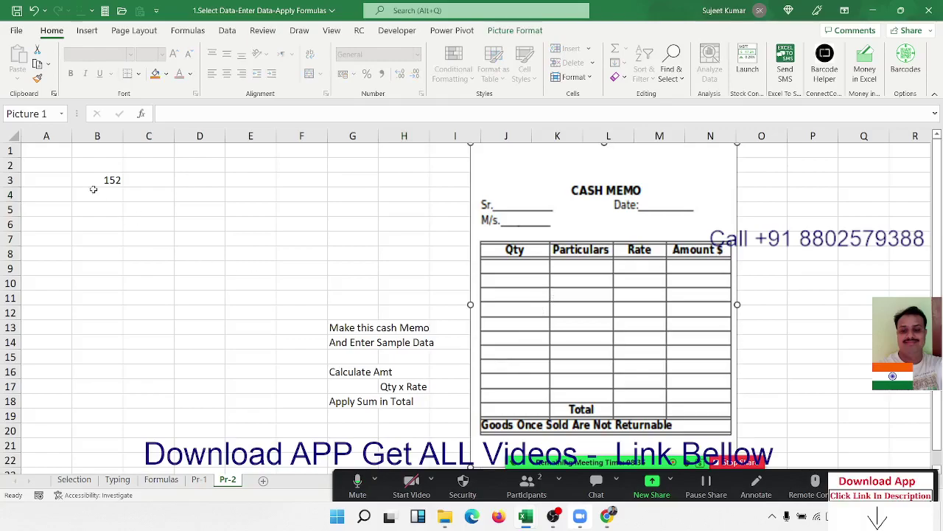
drag(74, 166, 160, 241)
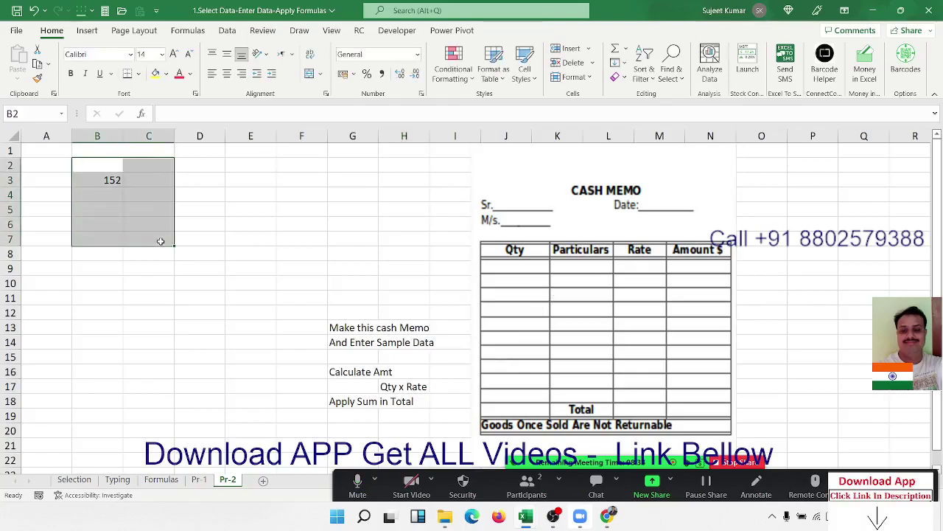
click(199, 479)
click(228, 480)
click(73, 479)
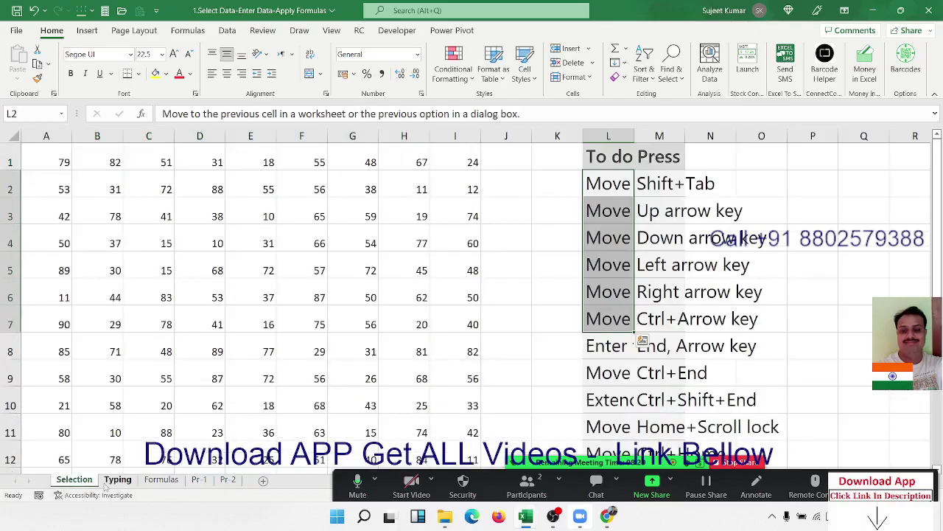
Step: Flip through Typing and Formulas back to Selection, then select L2 and the block A1:C6
click(117, 480)
click(161, 480)
click(81, 480)
click(354, 177)
click(586, 184)
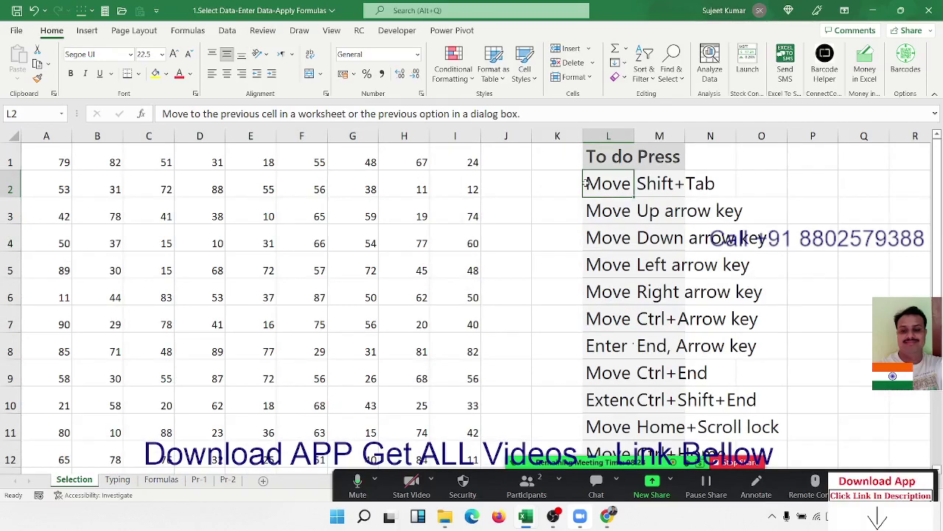
drag(65, 164, 171, 377)
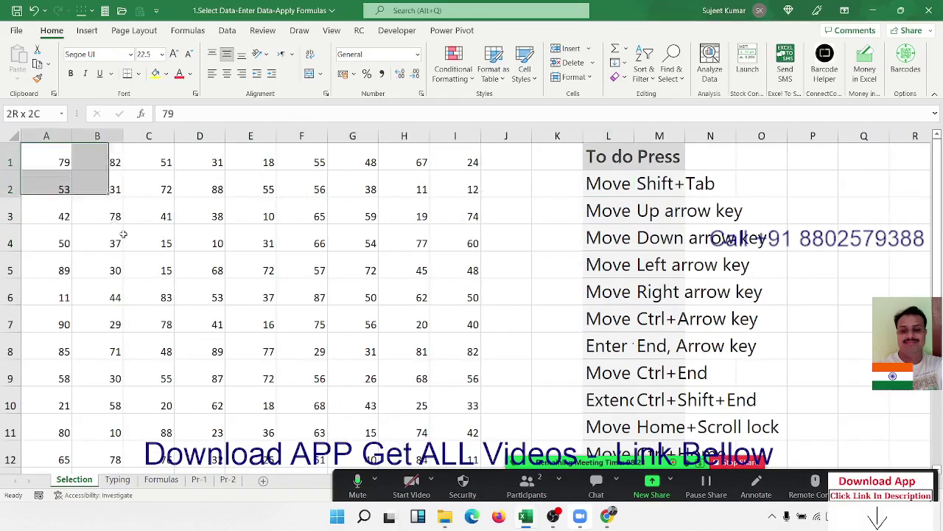
Step: Switch back and forth between Pr-1 and Pr-2, then return via Formulas to Selection
click(199, 480)
click(221, 482)
click(204, 482)
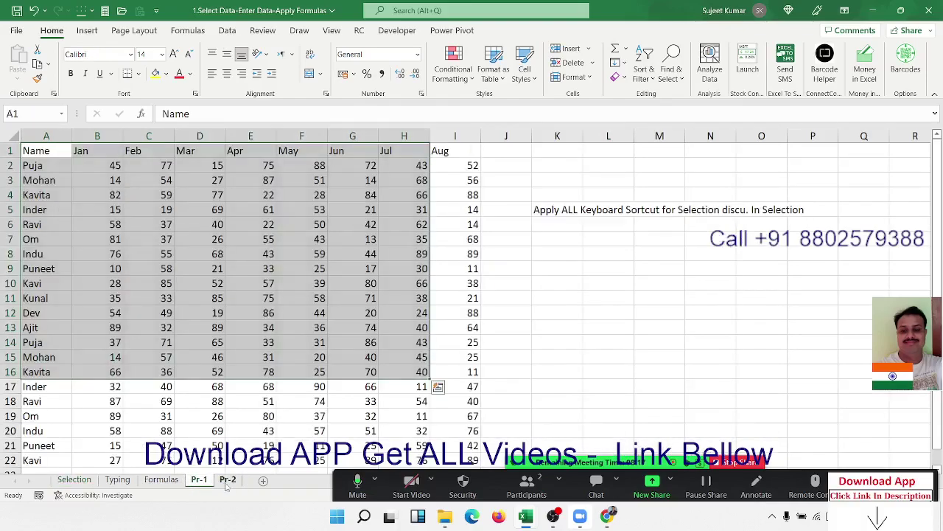
click(225, 481)
click(201, 480)
click(161, 480)
click(74, 479)
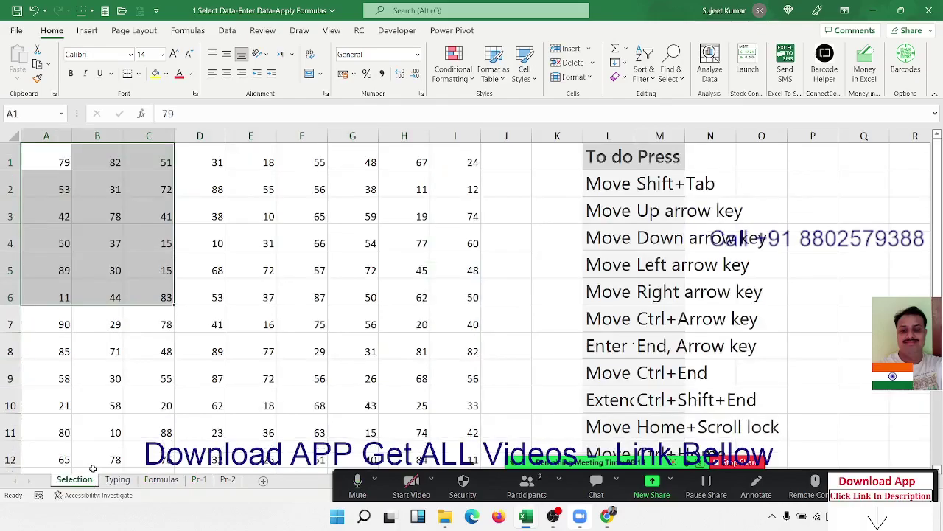
Step: Select C4:E7 on Selection, A3:B5 on Typing and B4:D13 on Formulas
drag(120, 247, 258, 324)
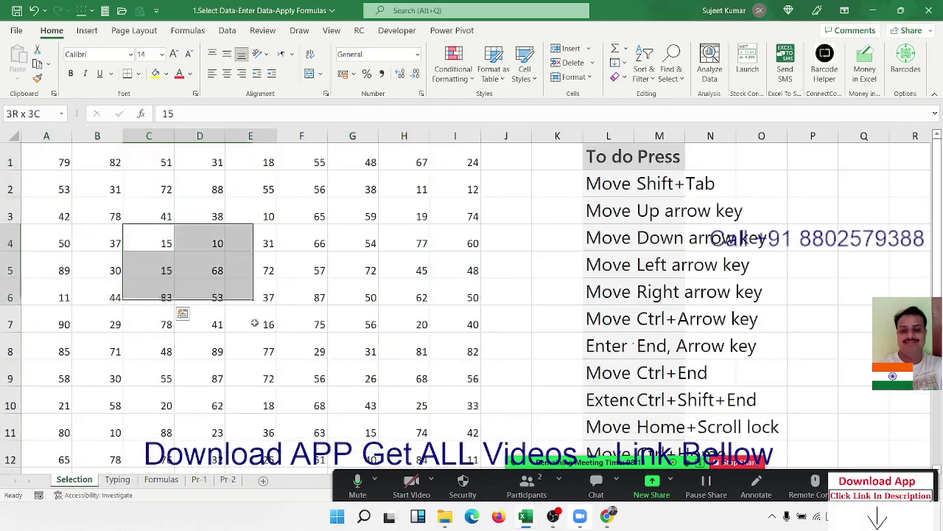
click(118, 479)
drag(120, 221, 154, 280)
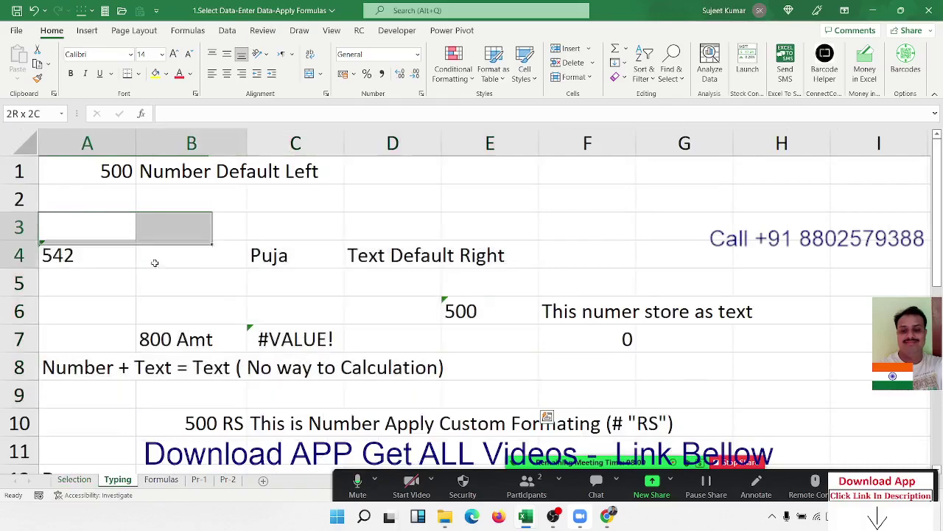
click(161, 479)
drag(97, 194, 199, 328)
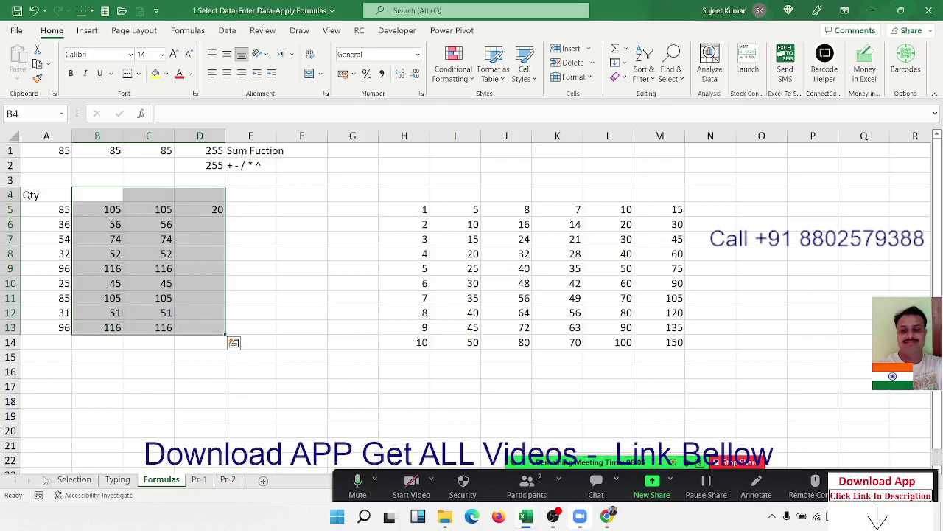
Step: Cycle through Selection, Typing, Formulas and Pr-1, ending on the Pr-2 cash memo sheet
click(85, 481)
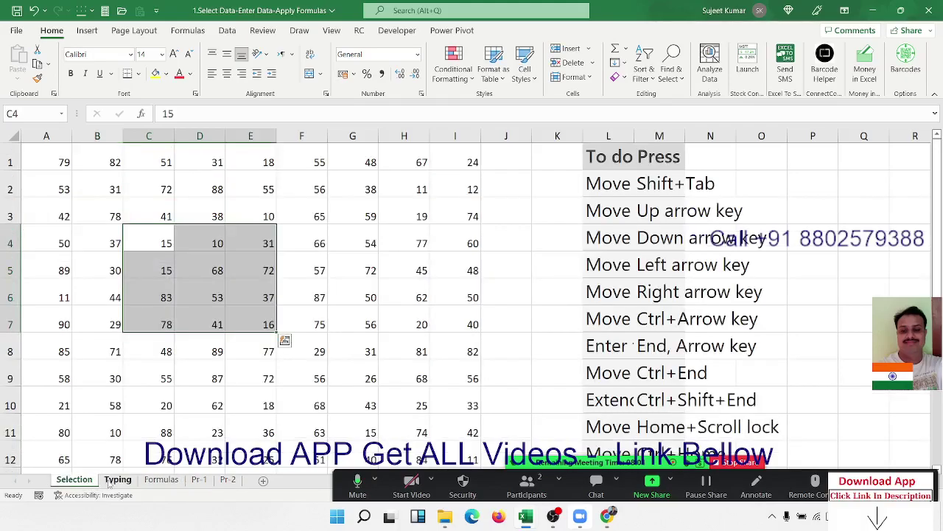
click(115, 480)
click(157, 480)
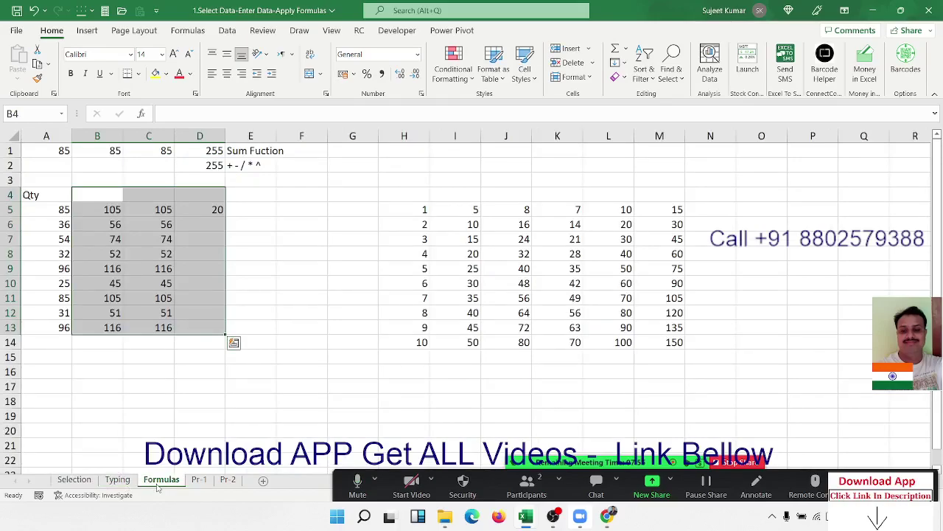
click(197, 483)
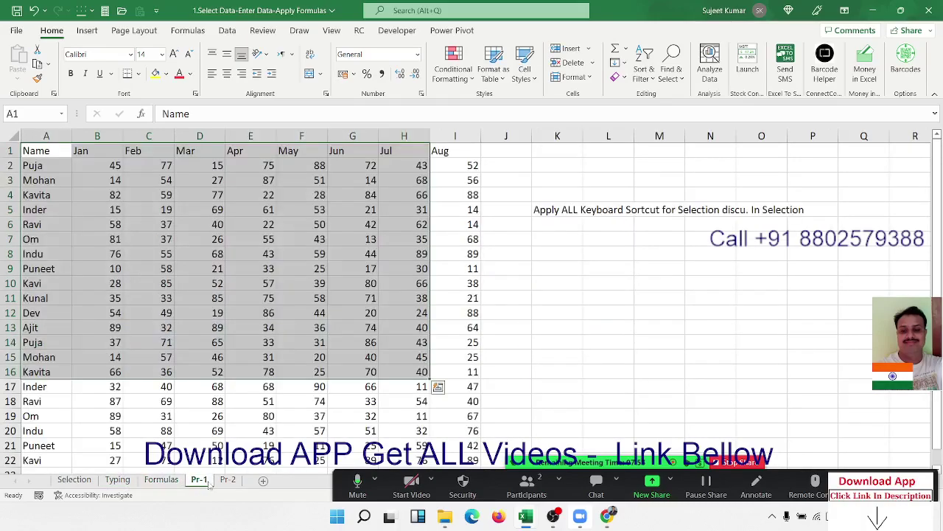
click(221, 481)
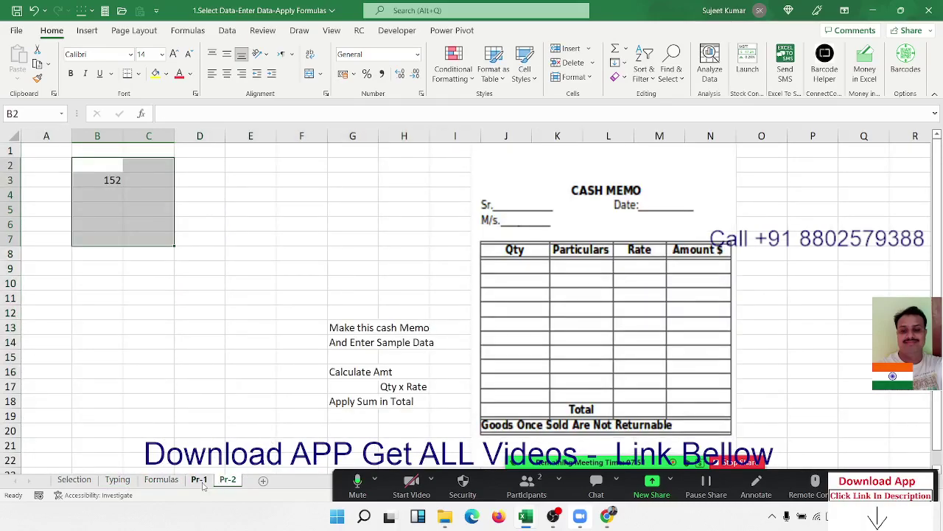
click(199, 480)
click(227, 480)
Step: Switch to the Formulas sheet and close the 1.Select Data-Enter Data-Apply Formulas workbook
click(161, 480)
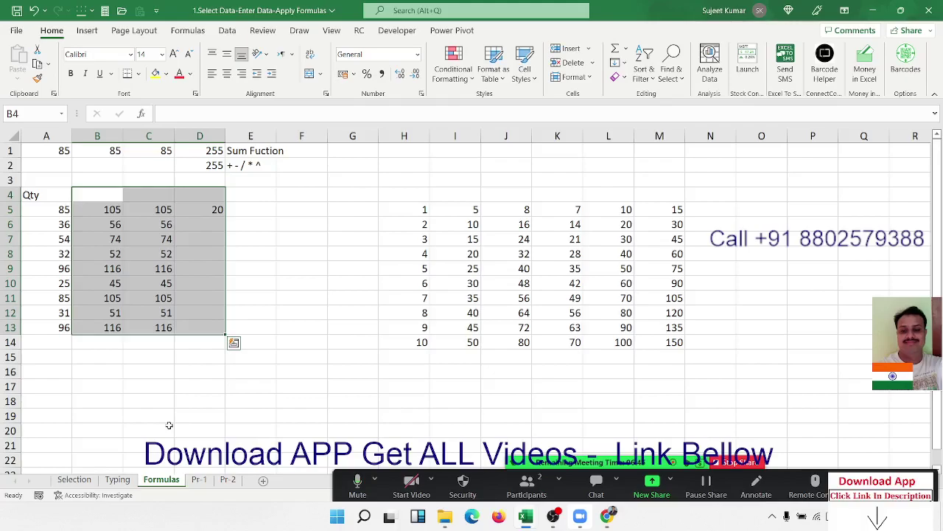
click(929, 10)
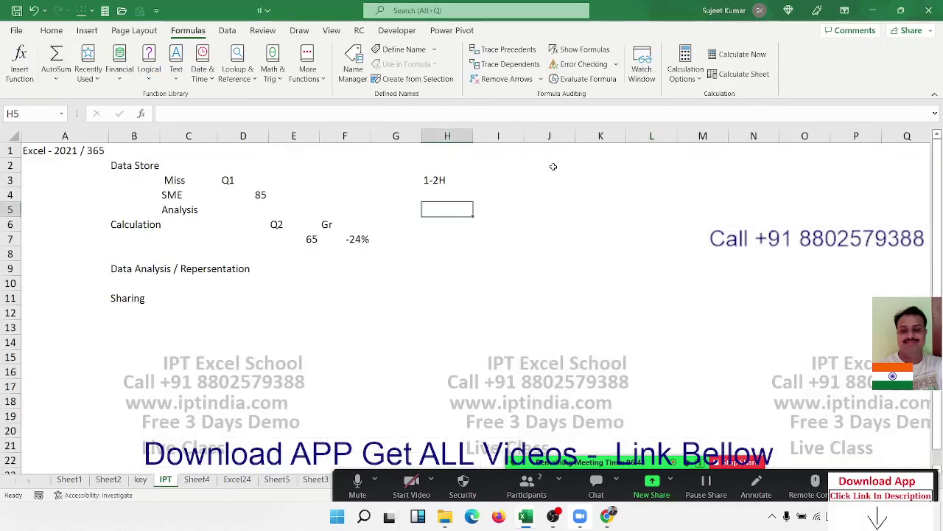
click(440, 179)
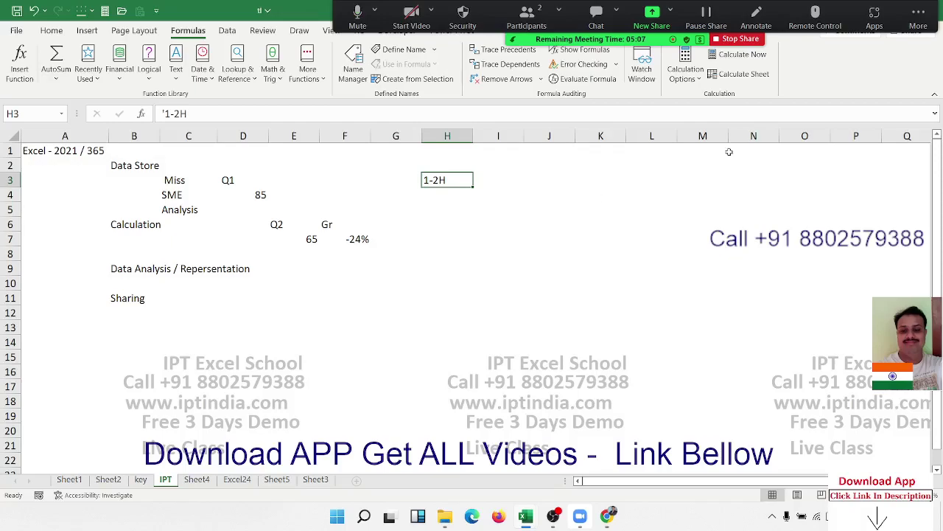
Step: Stop the Zoom recording from the More menu, then choose End to get the end-meeting prompt
click(918, 14)
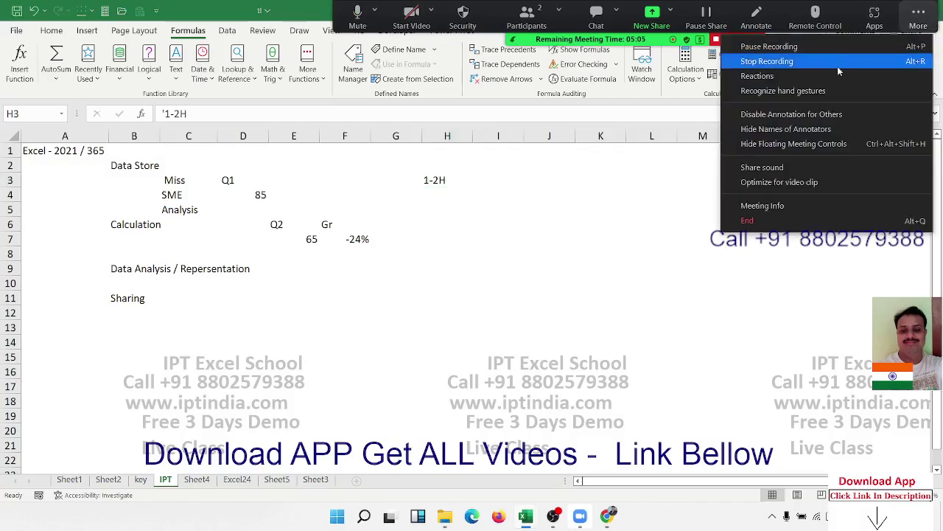
click(838, 65)
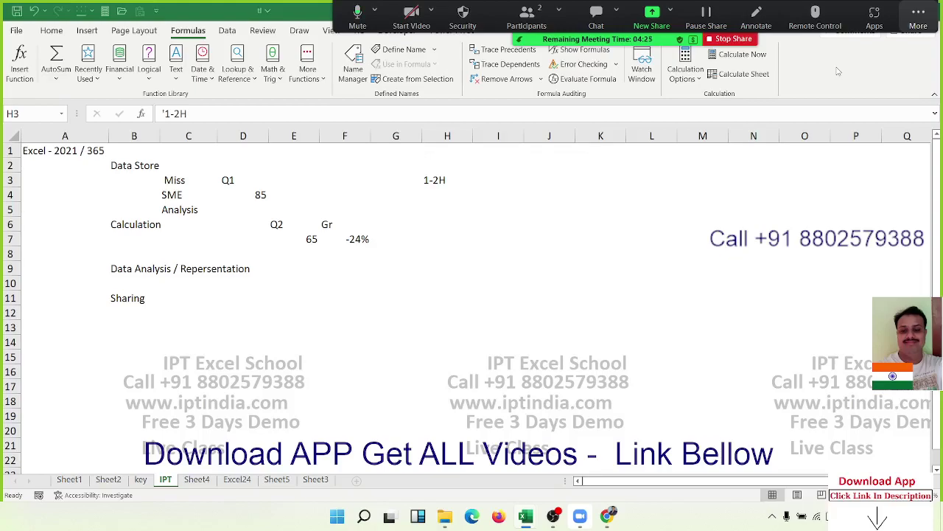
click(918, 20)
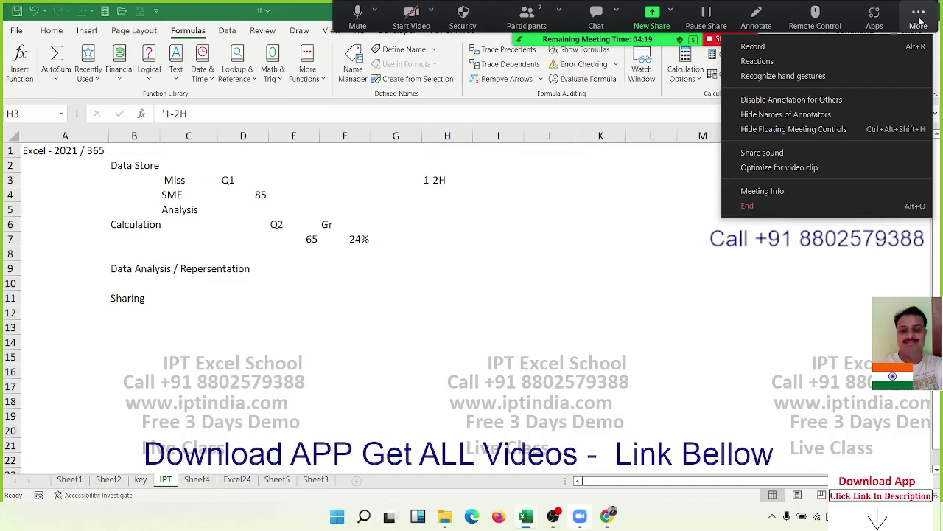
click(2, 26)
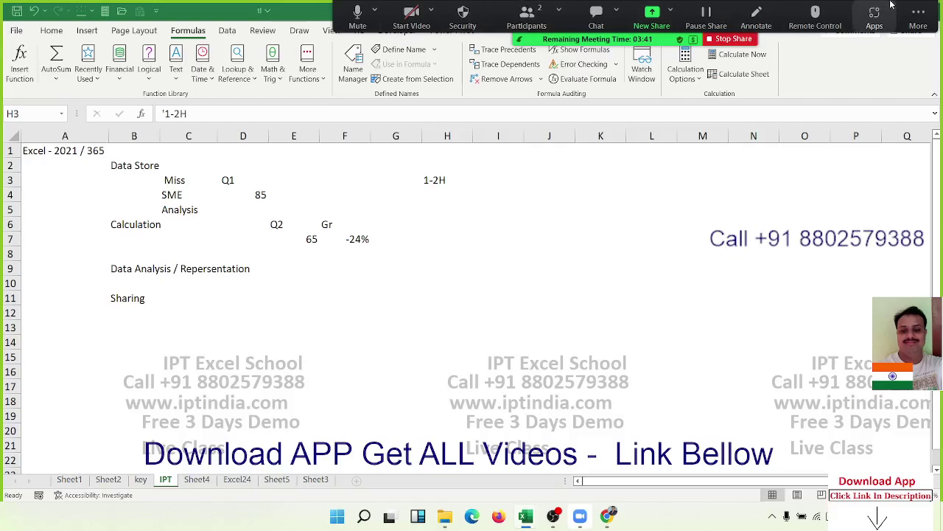
click(919, 17)
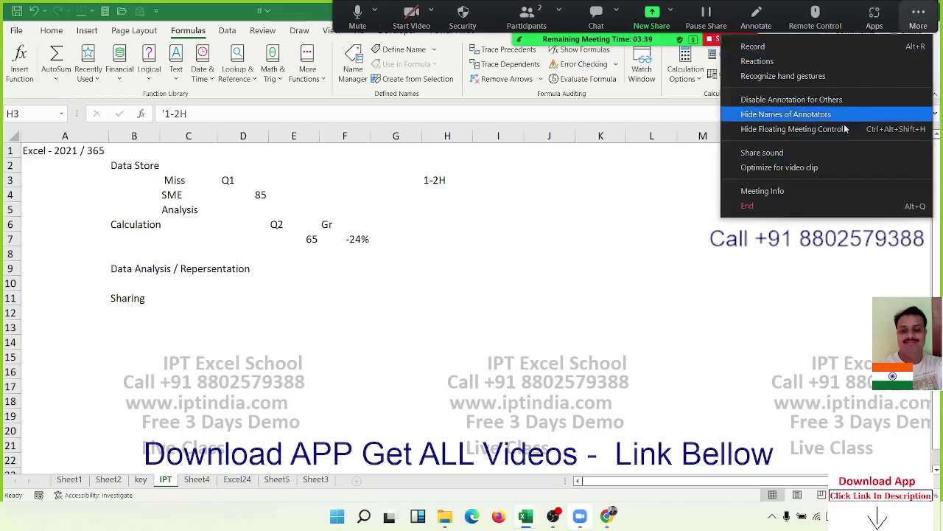
click(780, 211)
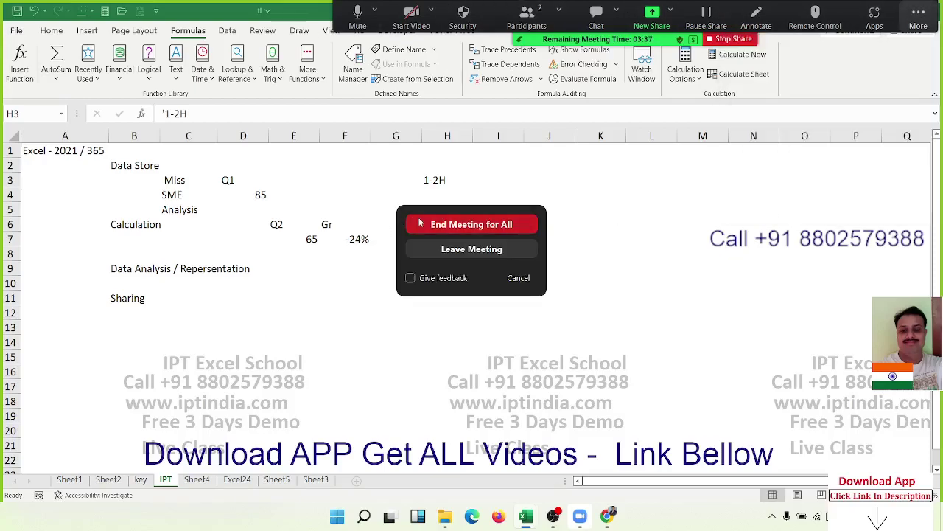